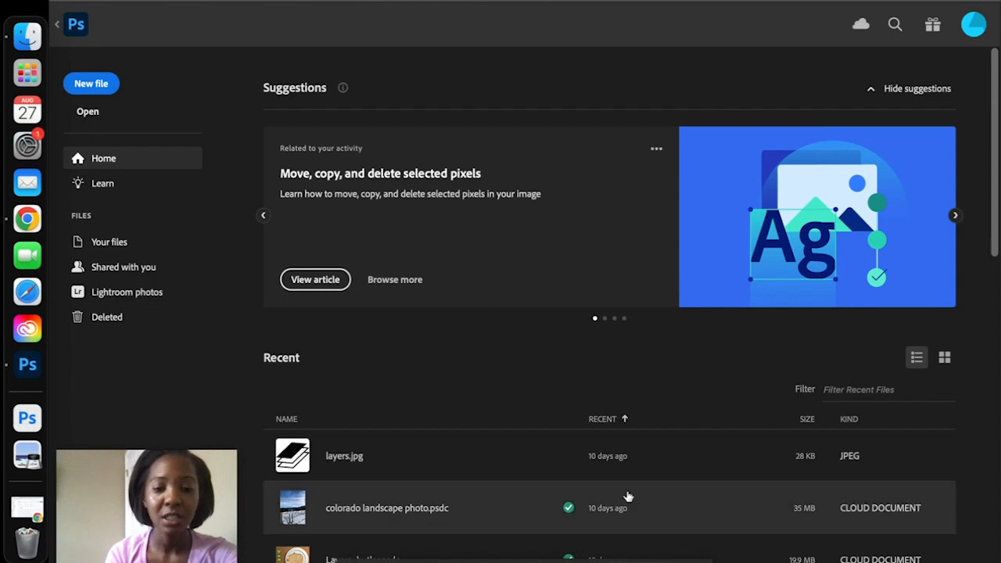
scroll(627, 495, "down", 6)
scroll(627, 496, "up", 6)
scroll(627, 496, "down", 2)
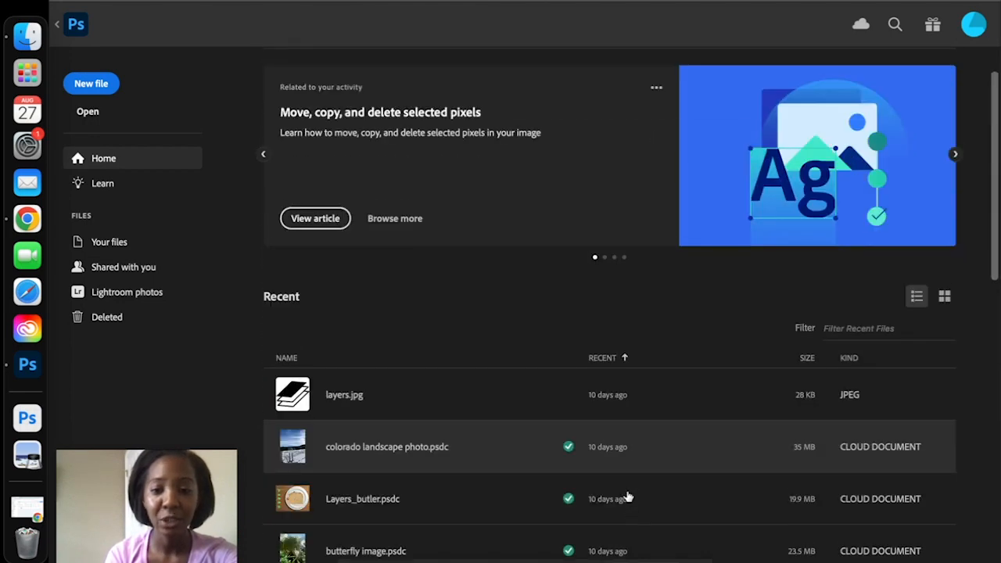
scroll(628, 496, "up", 2)
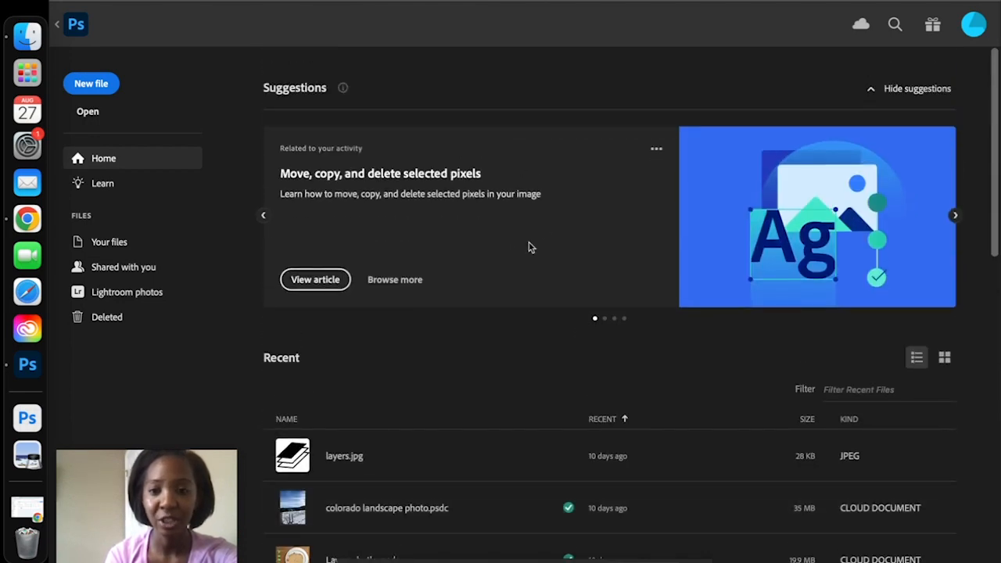
Look through the hands-on tutorials and the other available tutorials in the Learn section.
left_click(102, 185)
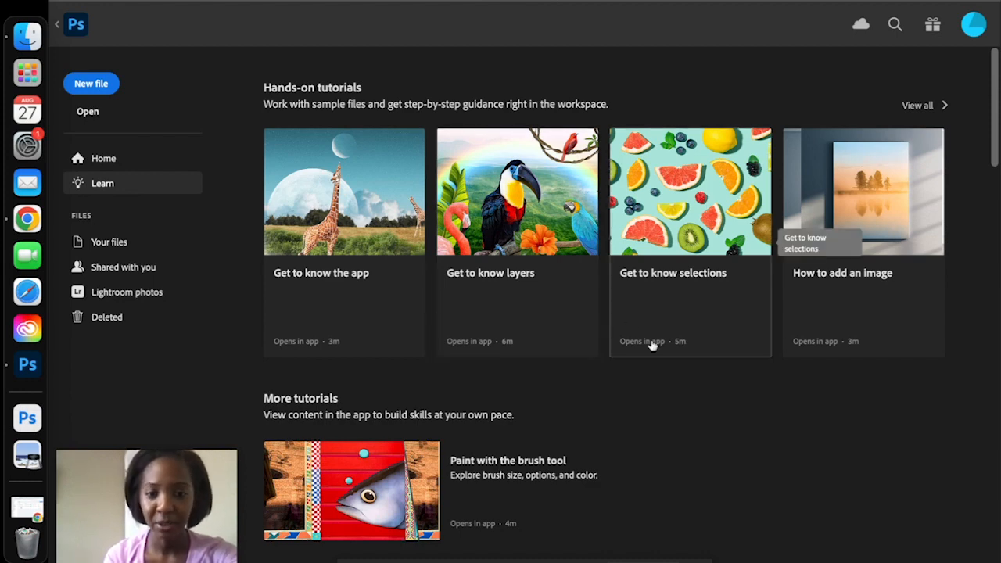
scroll(652, 345, "down", 10)
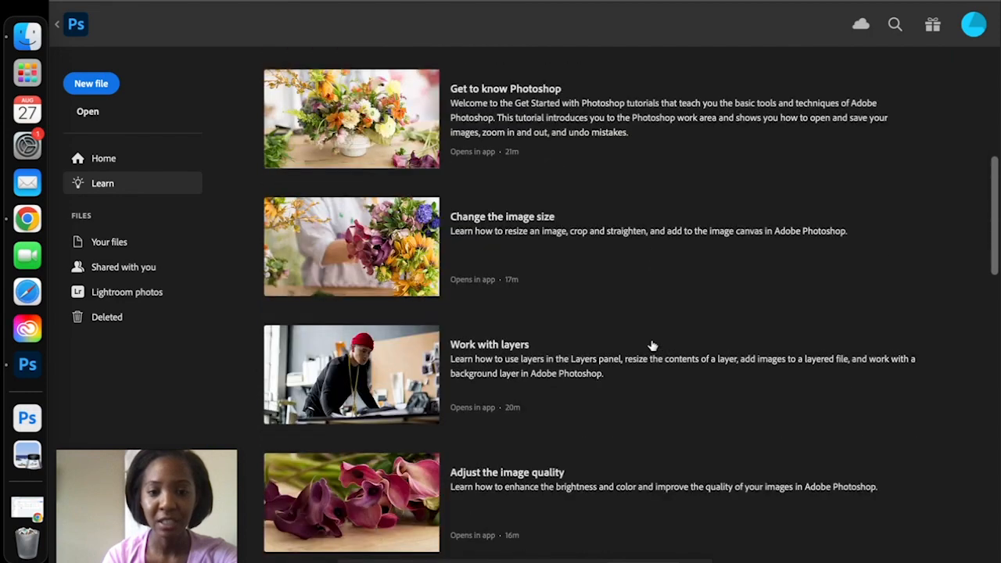
scroll(652, 345, "down", 15)
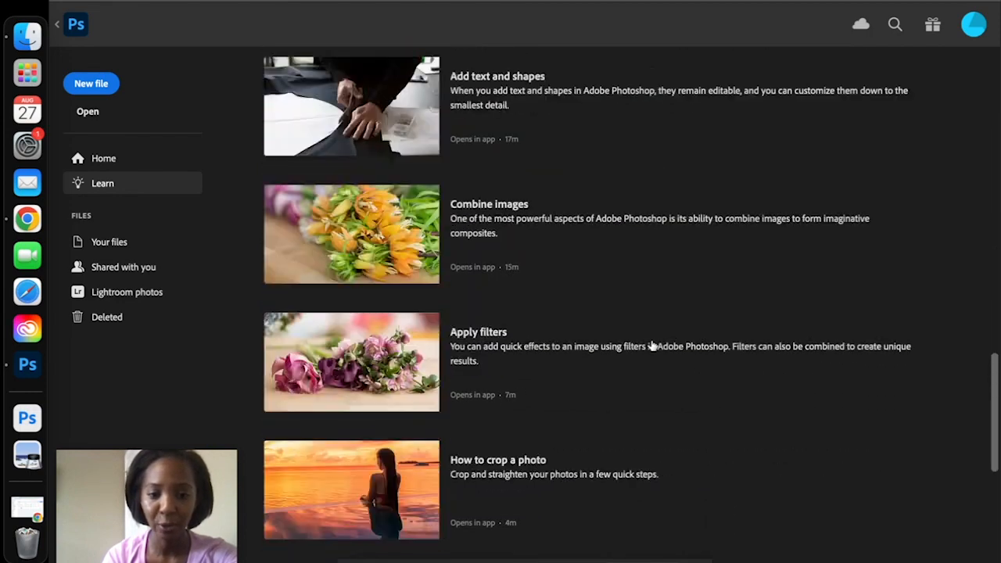
scroll(652, 345, "down", 7)
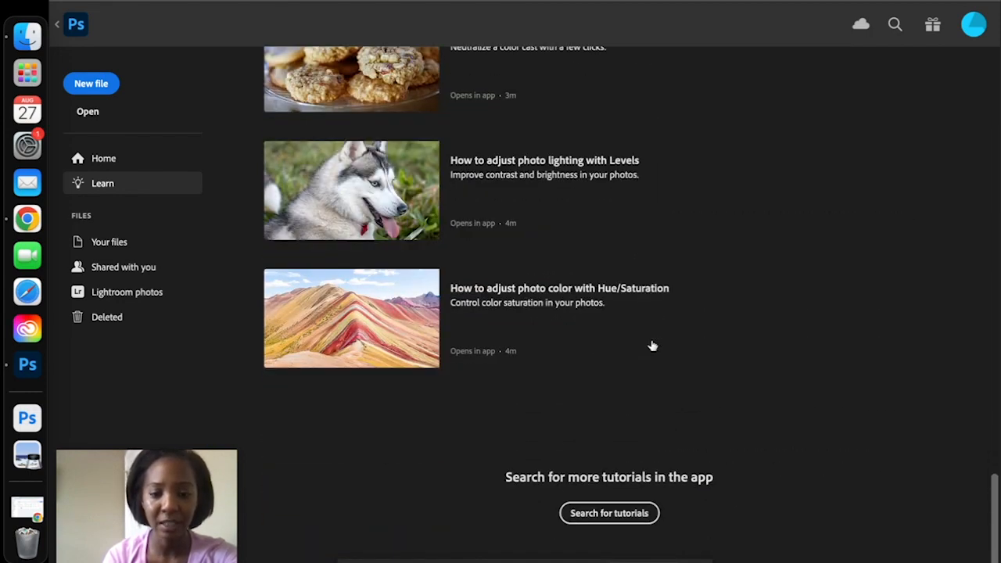
scroll(652, 345, "up", 20)
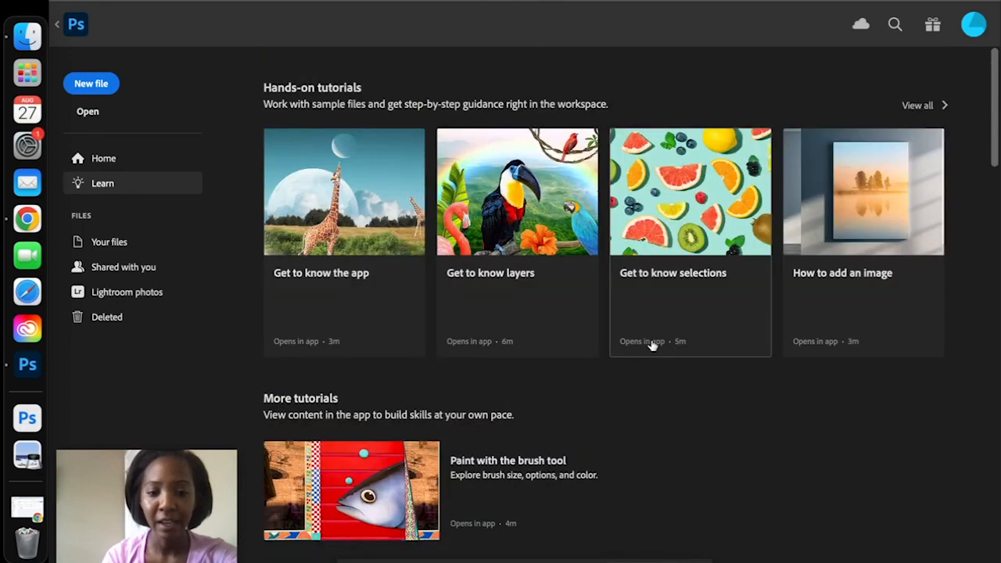
scroll(652, 345, "down", 3)
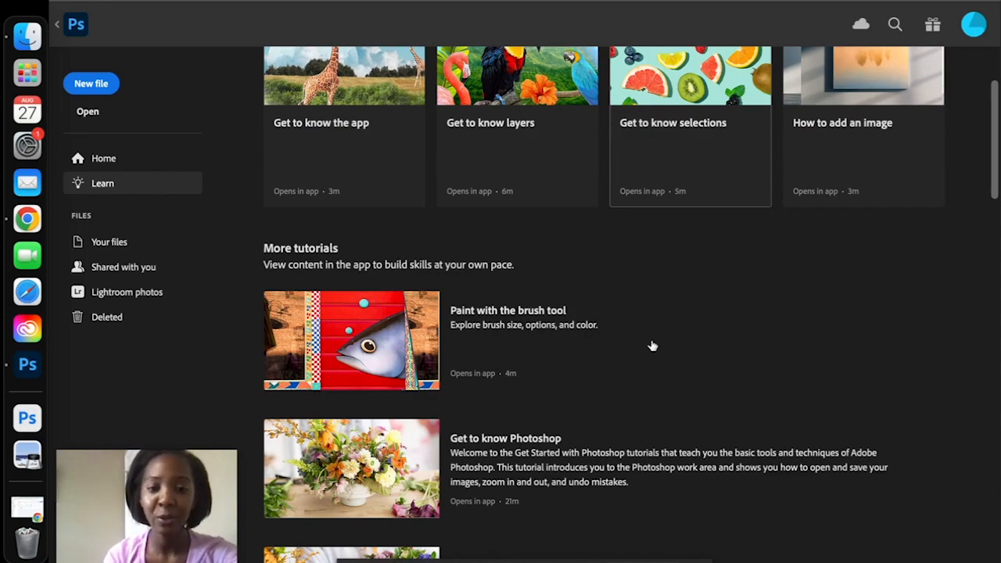
scroll(652, 345, "down", 15)
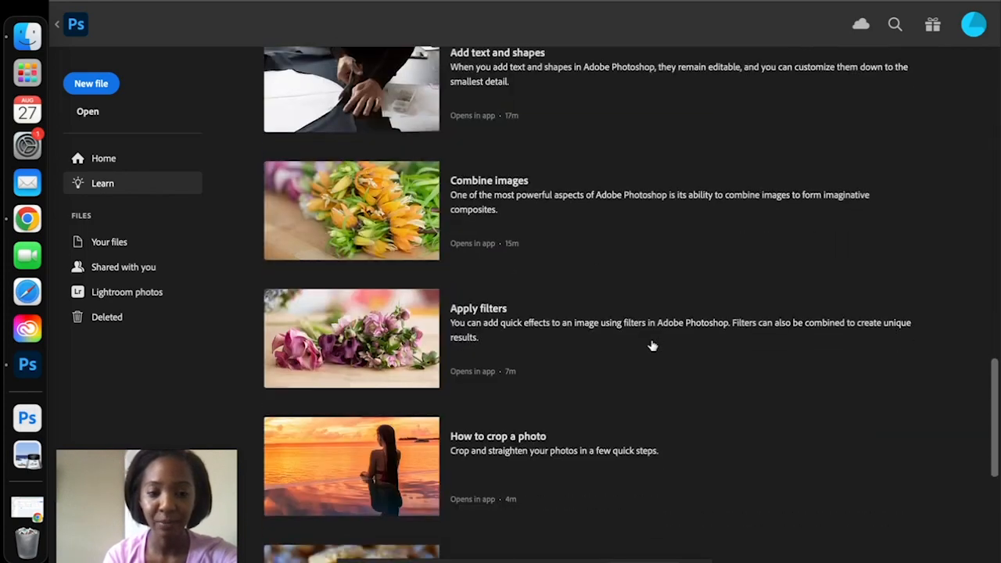
scroll(653, 346, "up", 15)
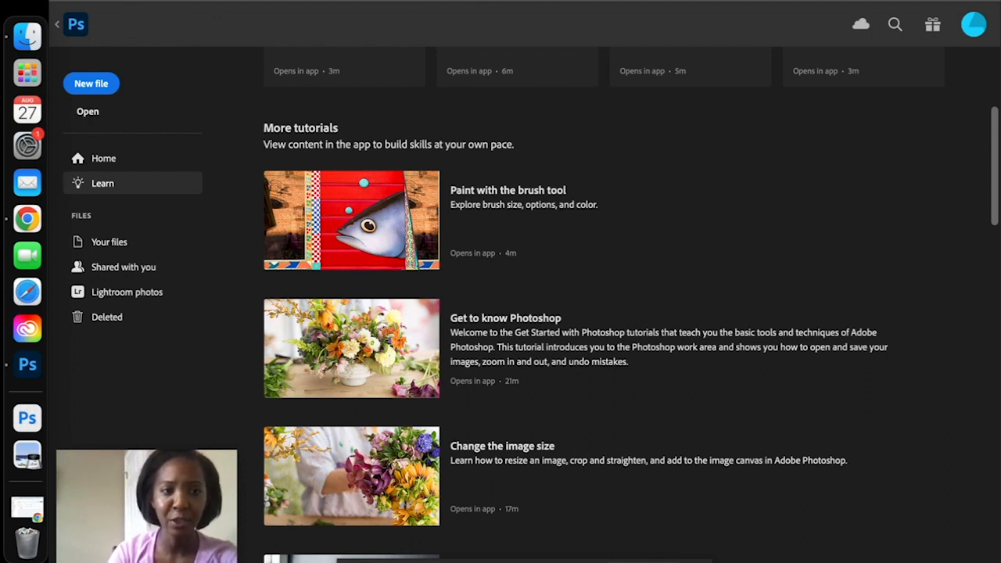
left_click(102, 1)
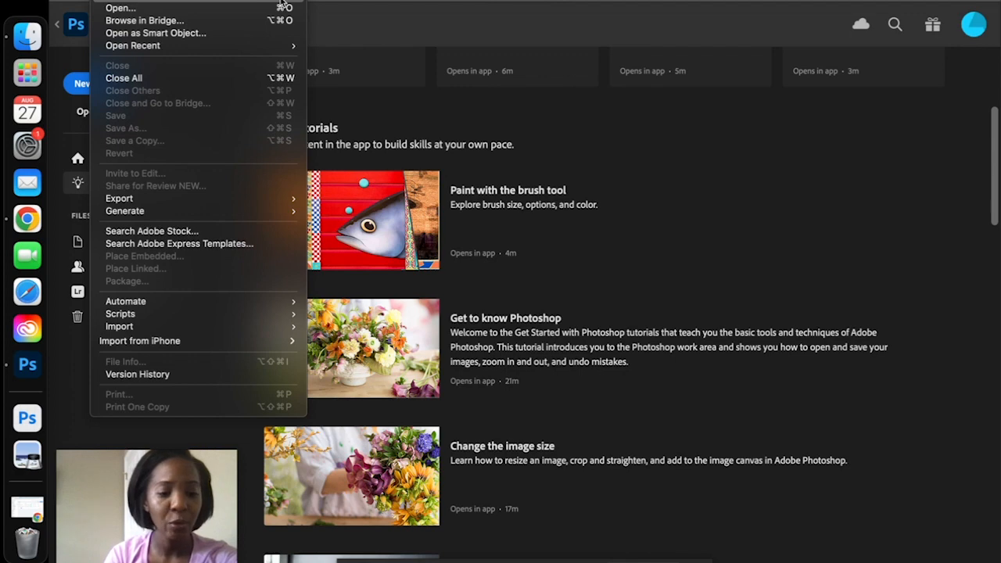
left_click(368, 7)
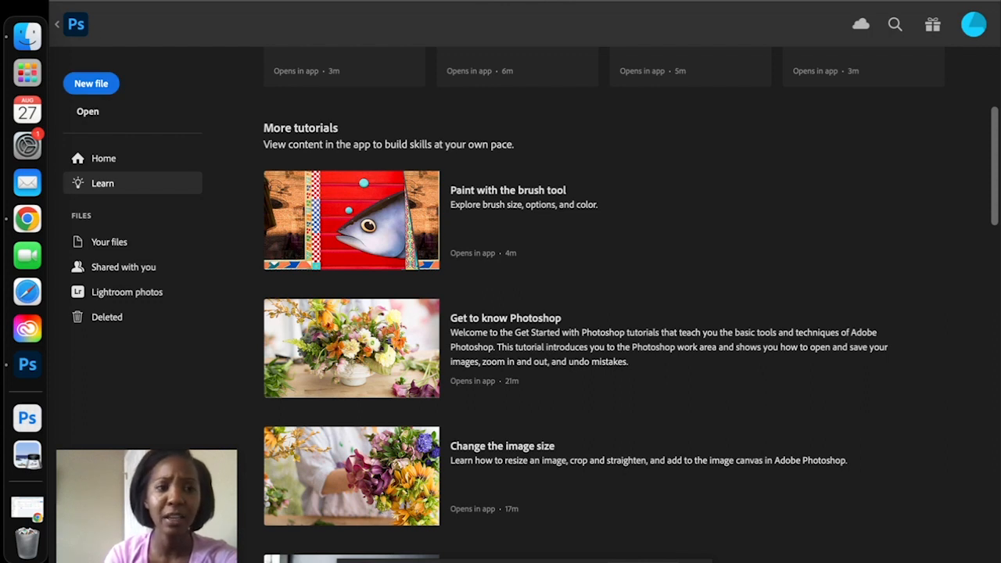
left_click(88, 114)
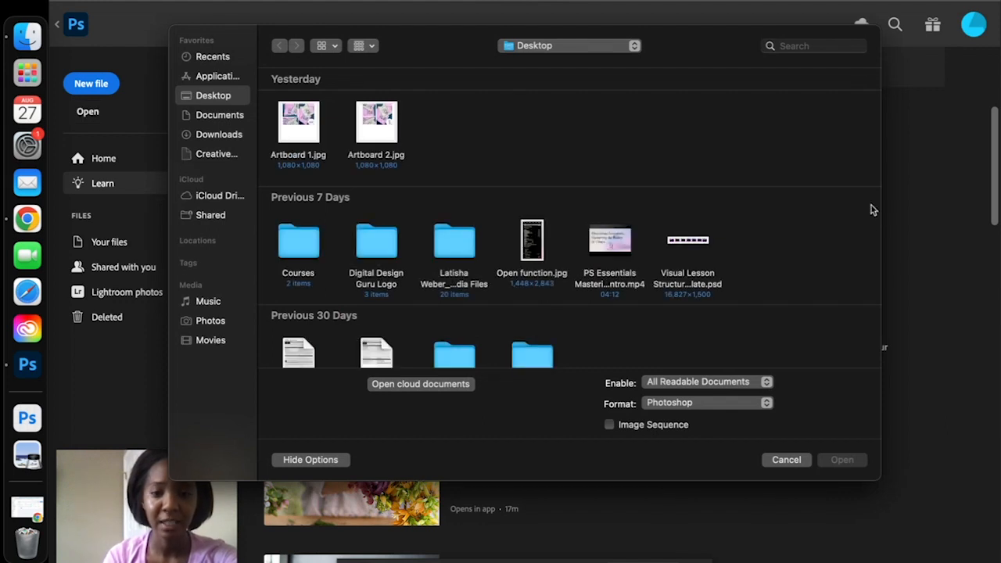
left_click(794, 462)
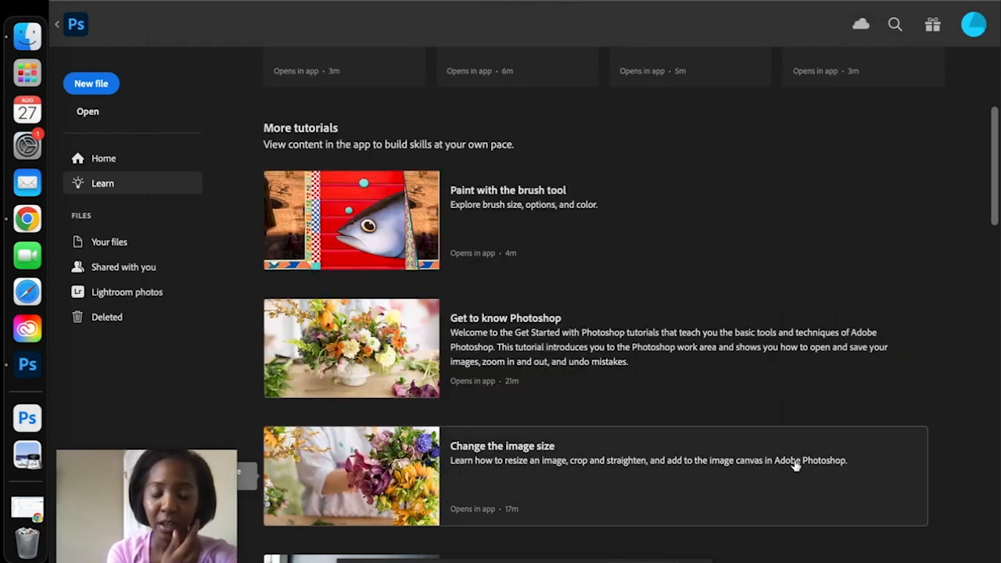
Create a new document from the recent Default Photoshop Size preset, 7 x 5 in at 300 ppi.
left_click(105, 83)
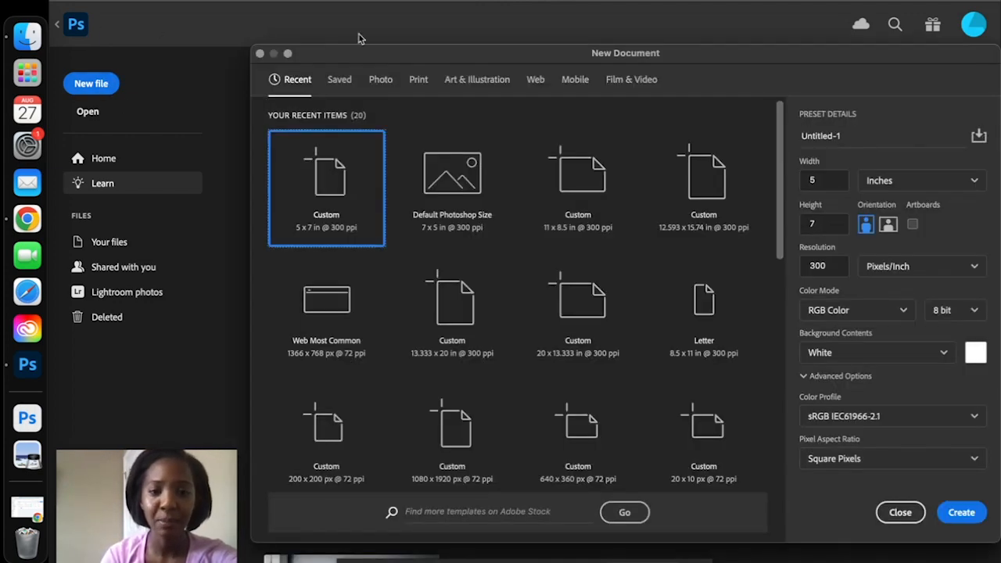
left_click(462, 206)
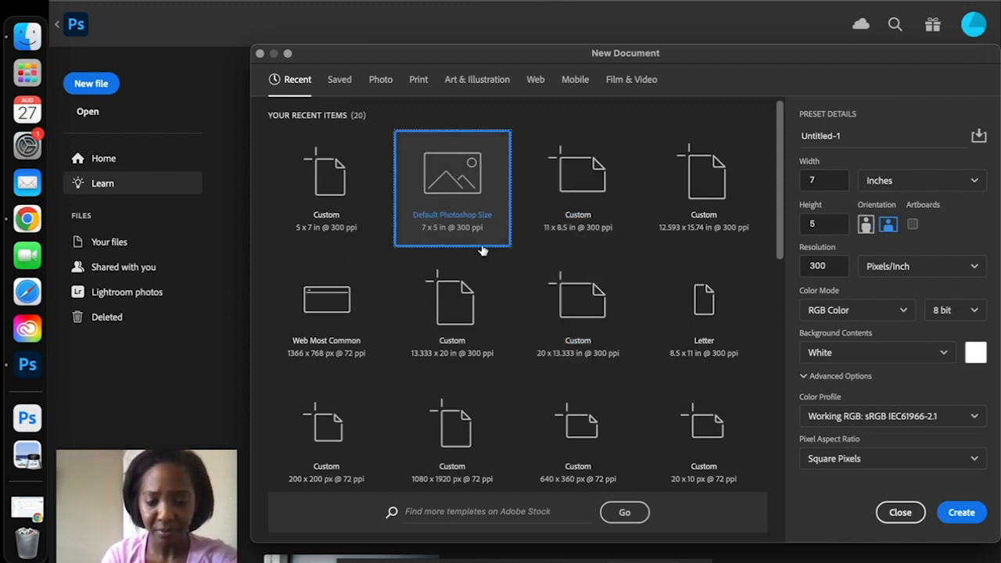
left_click(959, 520)
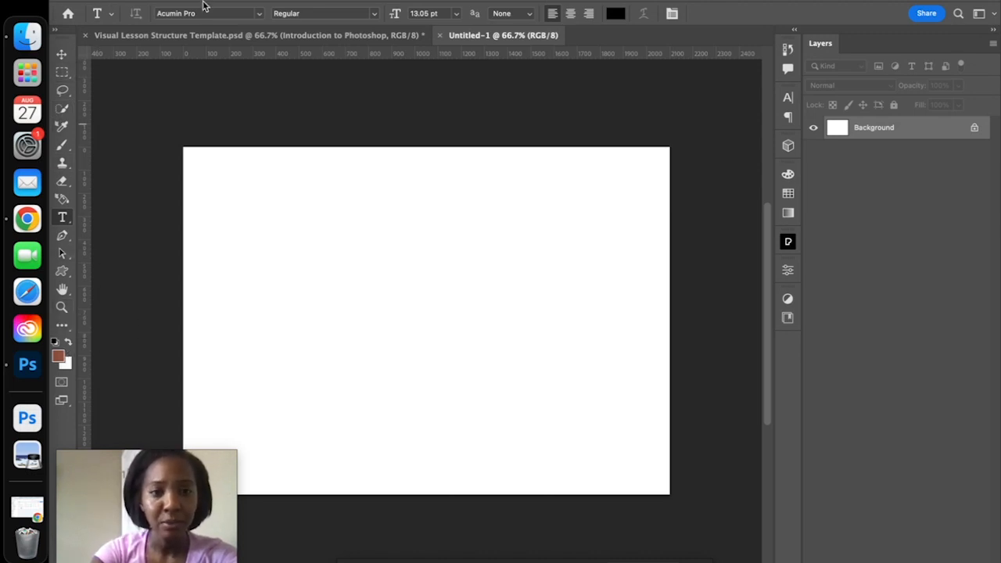
Examine the Move, Clone Stamp, Eraser, Pen and Brush tools, including their grouped variants and options.
left_click(61, 55)
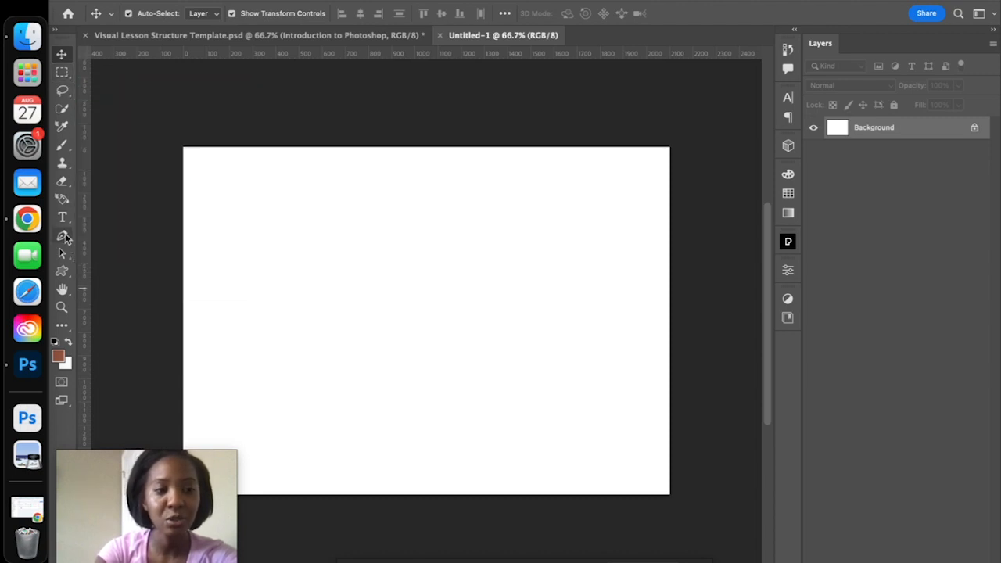
left_click(65, 166)
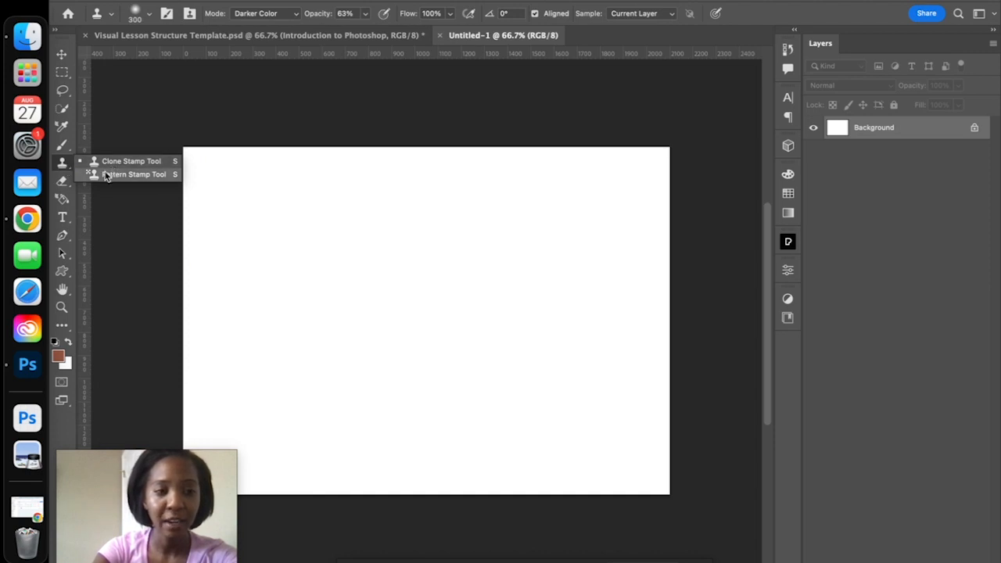
left_click(63, 180)
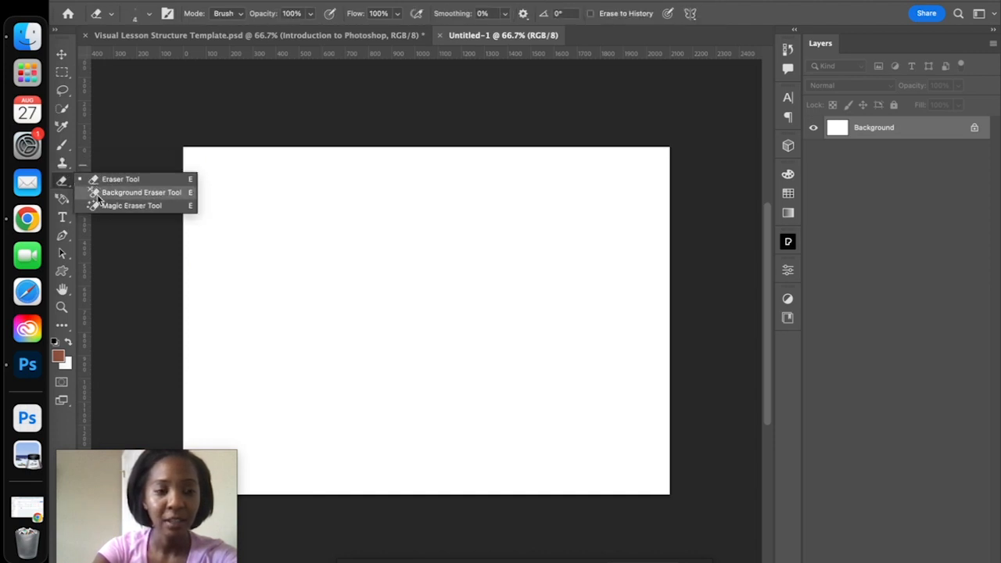
left_click(66, 200)
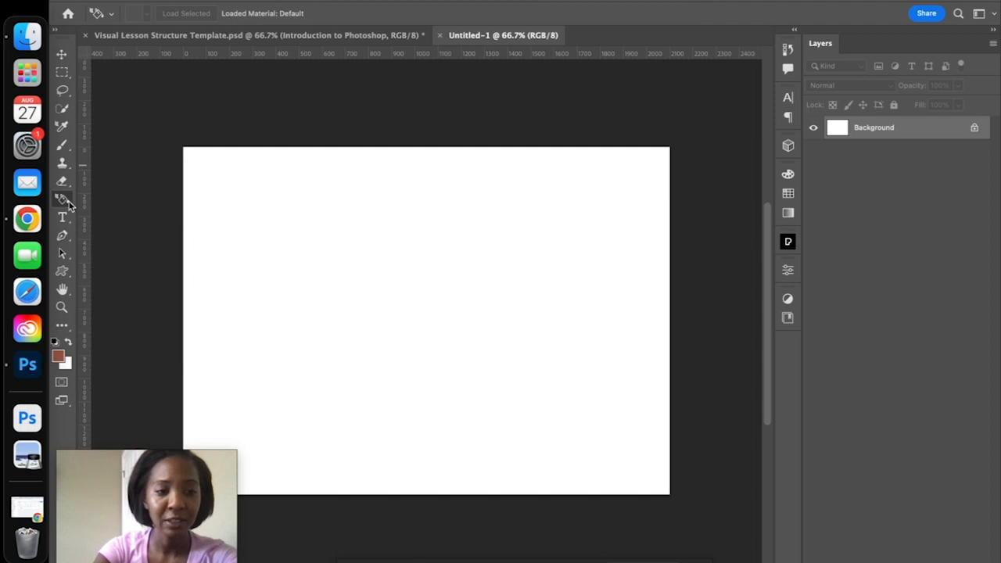
left_click(63, 236)
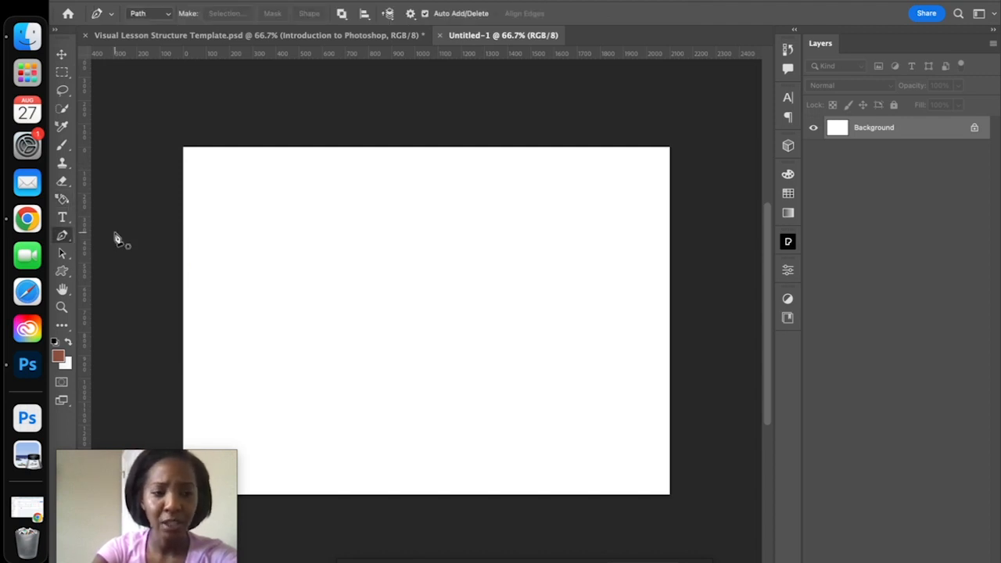
left_click(68, 150)
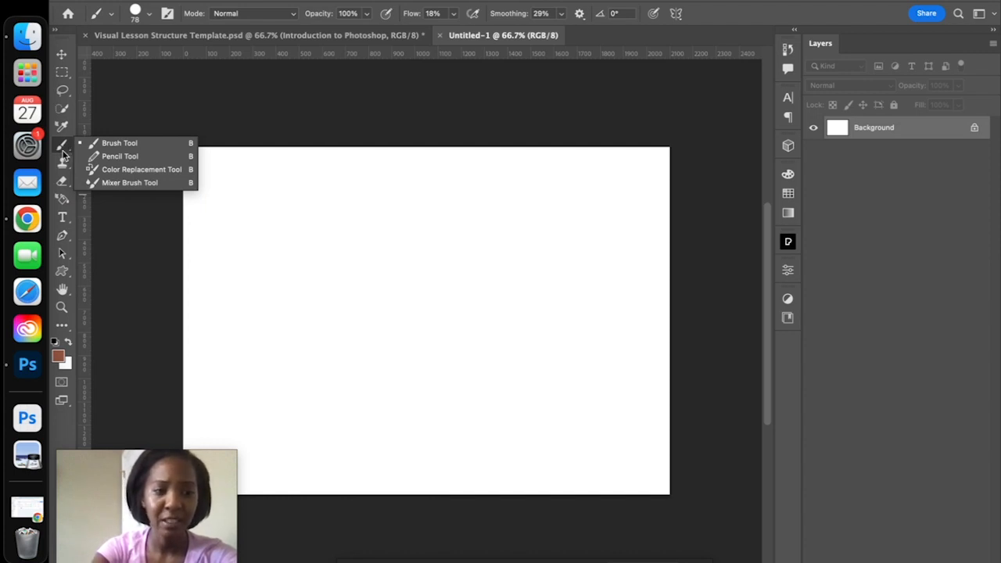
left_click(64, 186)
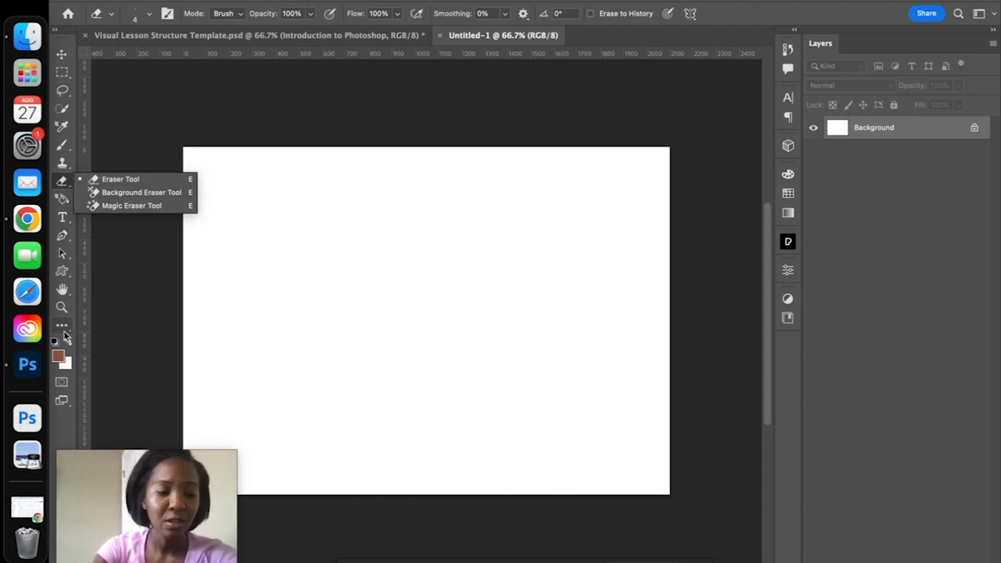
Look through the additional tools grouped with the Crop tool and the options of the Brush and Horizontal Type tools.
key("c")
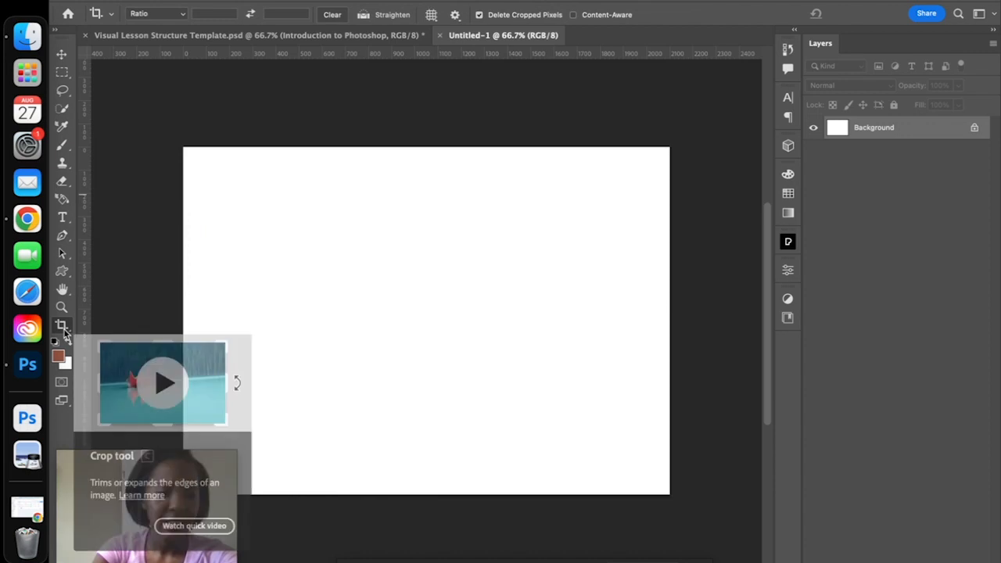
left_click(64, 330)
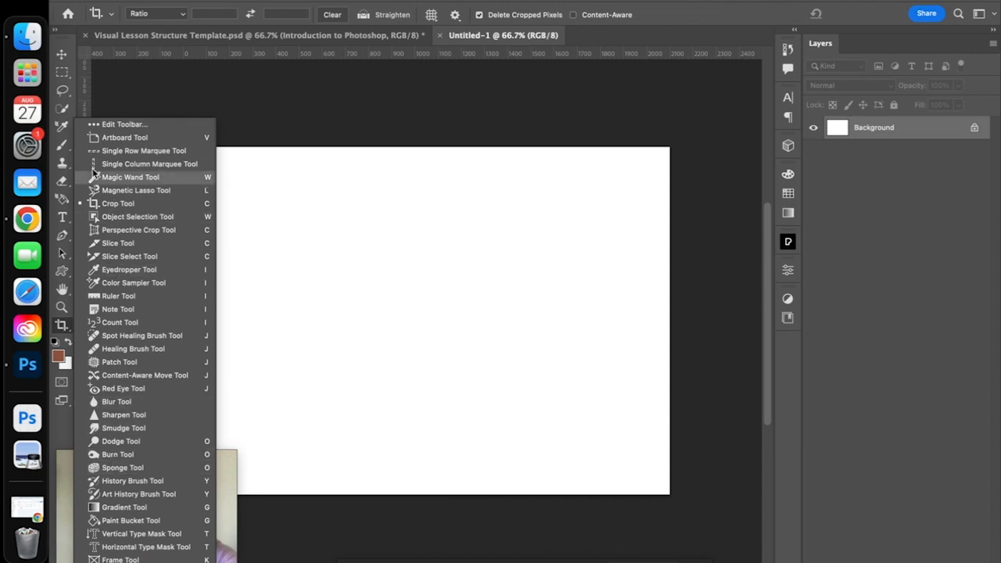
left_click(63, 146)
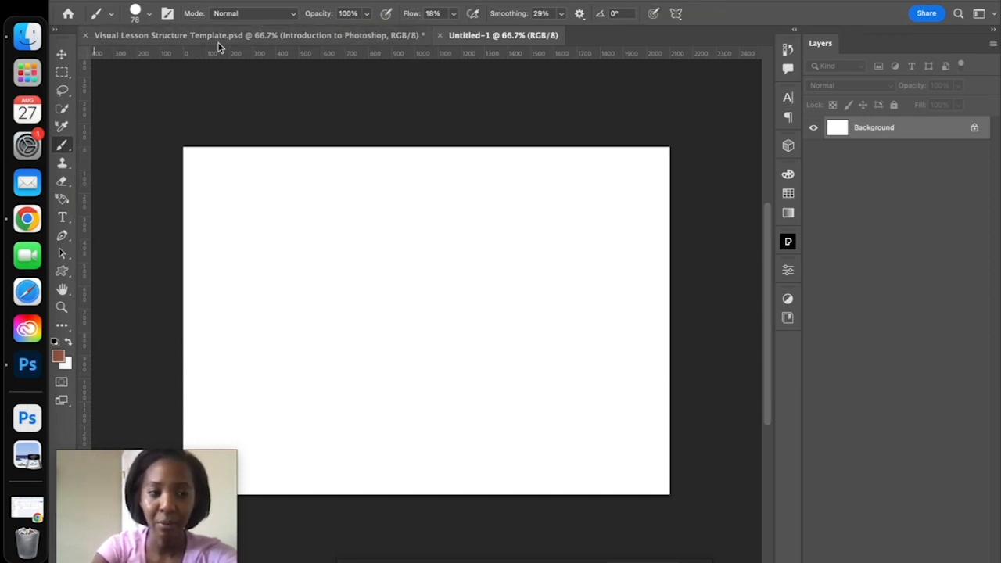
left_click(64, 220)
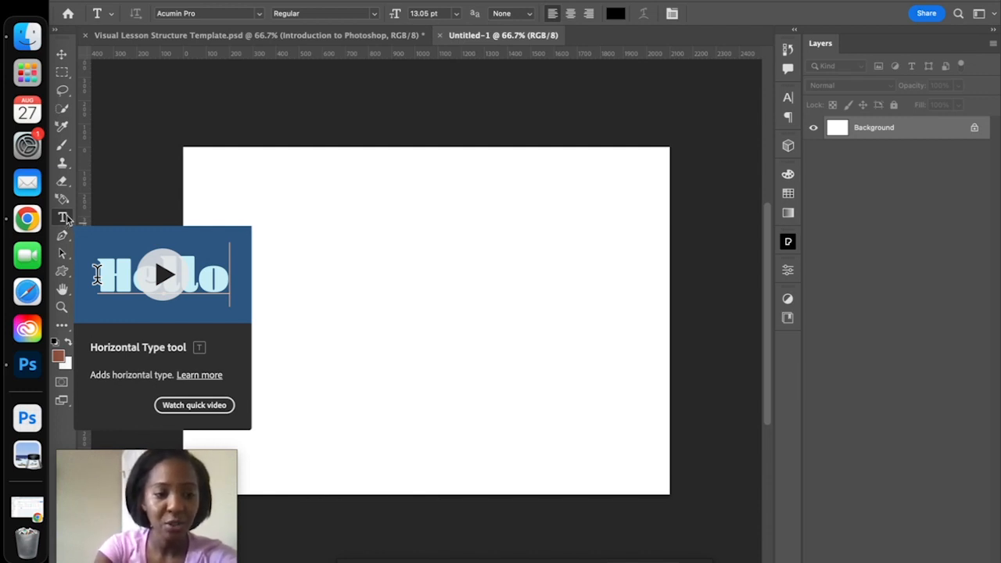
scroll(65, 206, "down", 1)
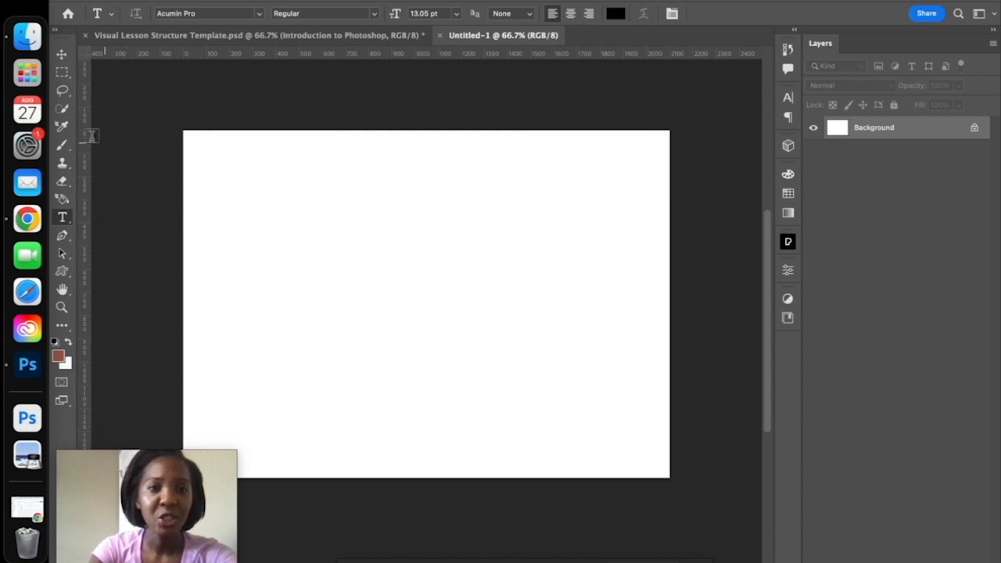
scroll(83, 138, "down", 1)
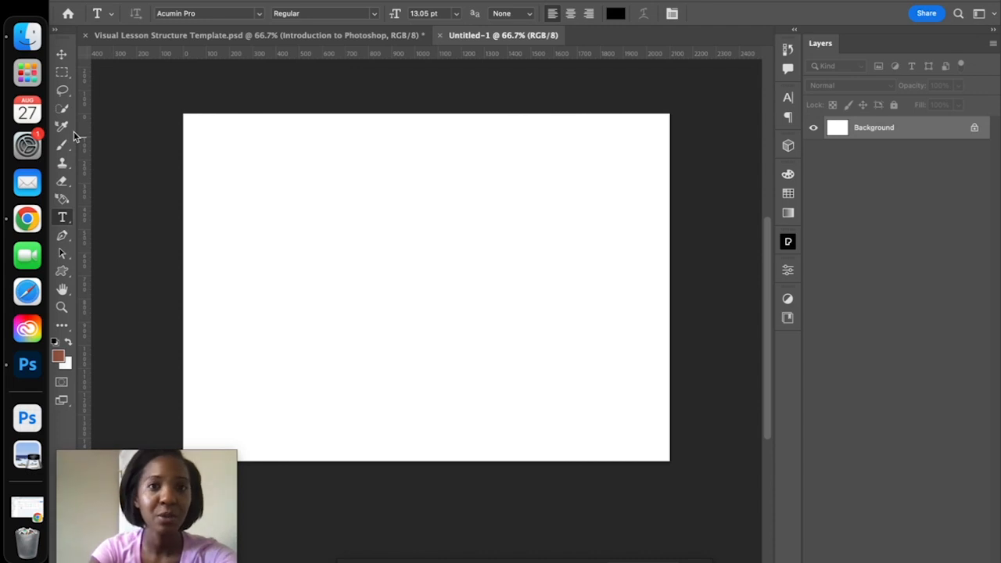
scroll(103, 121, "down", 3)
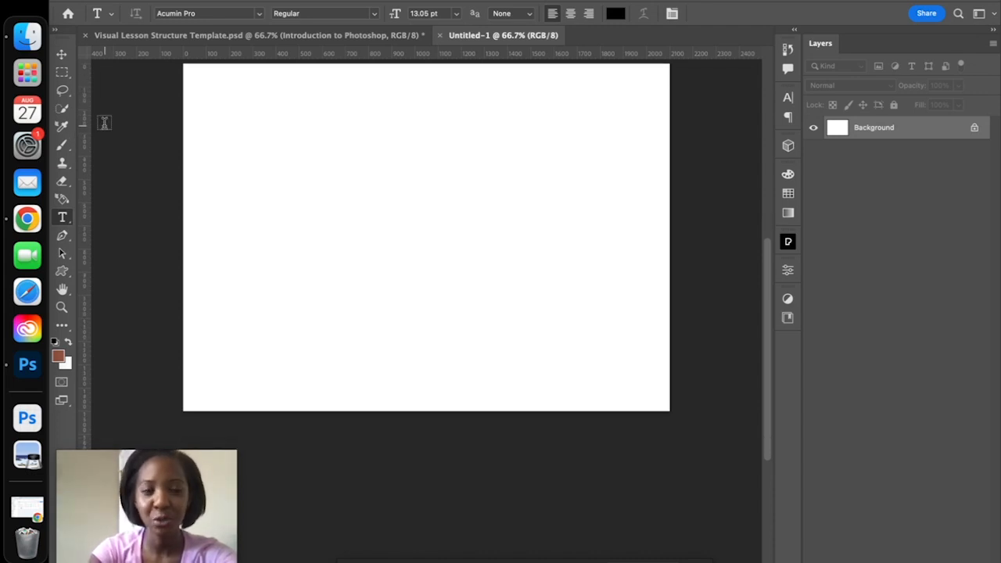
Unlock the Background layer and shift it slightly down and to the right on the canvas with the Move tool.
left_click(63, 56)
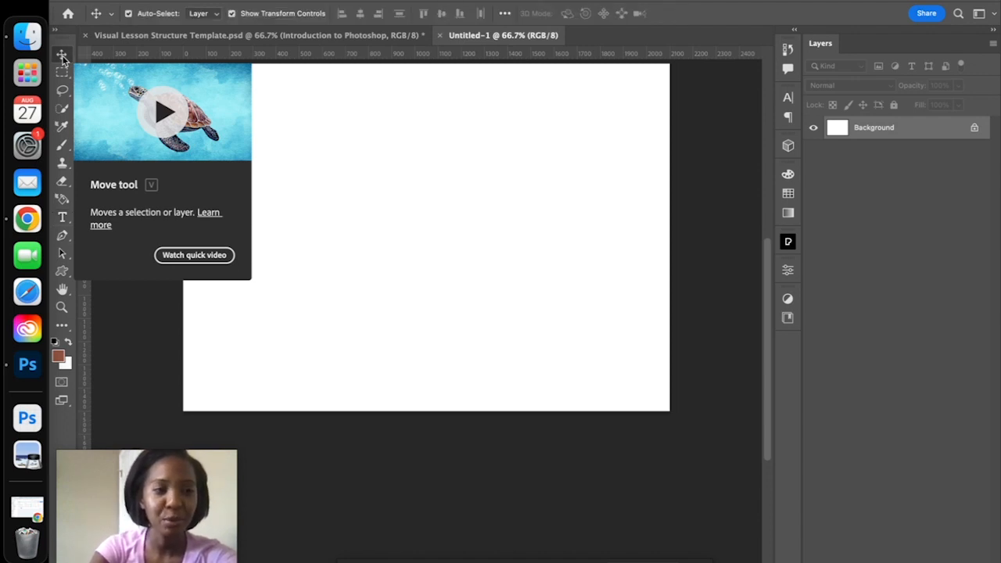
left_click(974, 129)
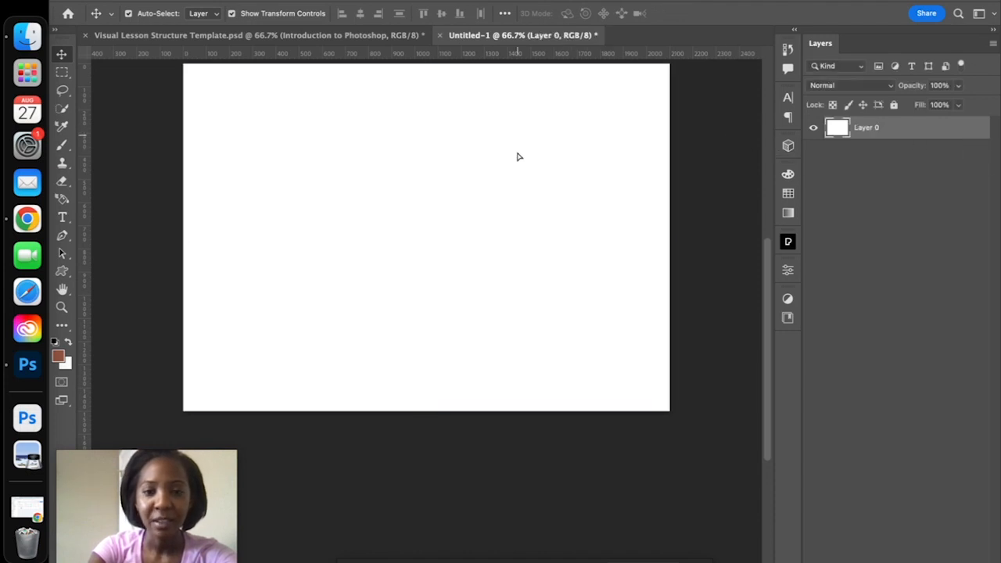
mouse_move(516, 156)
left_mouse_down()
mouse_move(518, 170)
mouse_move(505, 156)
mouse_move(527, 133)
mouse_move(496, 166)
mouse_move(514, 137)
mouse_move(533, 153)
left_mouse_up()
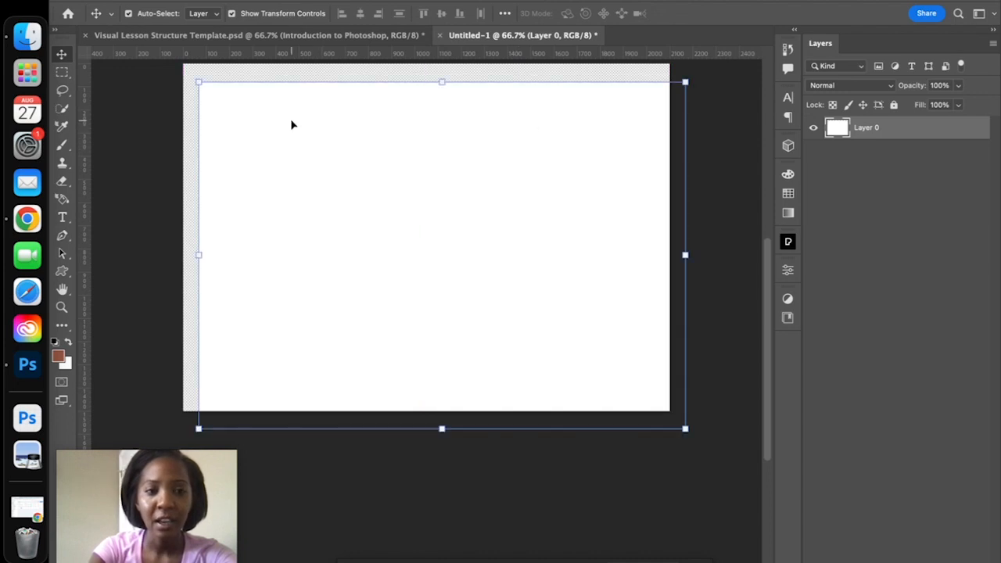
Enlarge Layer 0 to about 105%, rotate it by about 0.85° and apply the transform.
left_click_drag(201, 83, 147, 242)
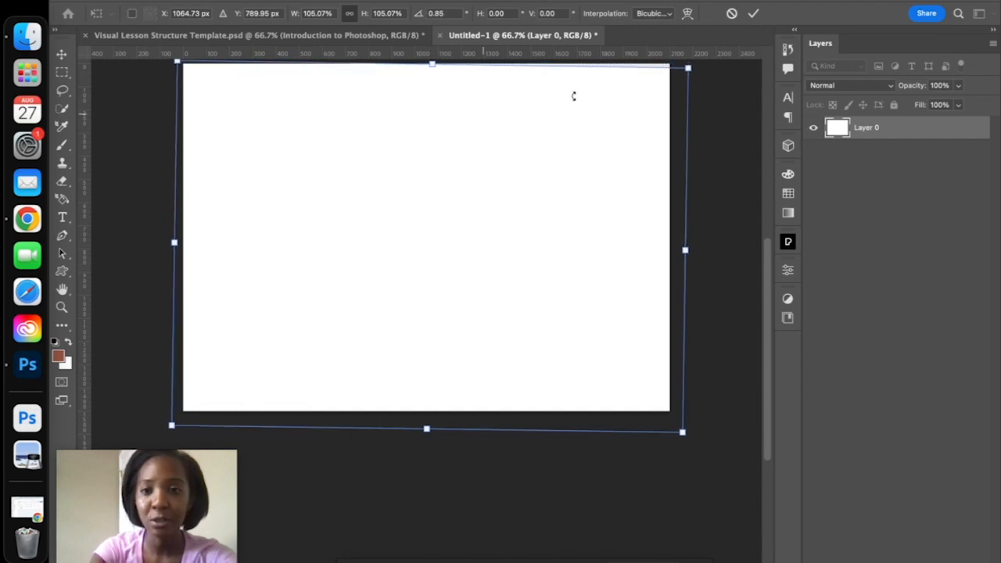
left_click(753, 13)
left_click(643, 130)
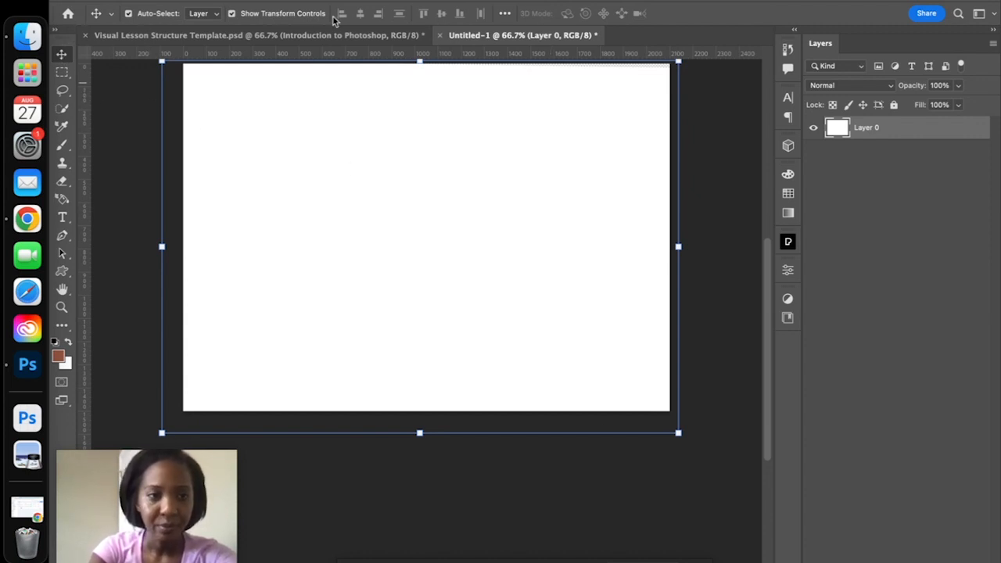
Move Layer 0 with its transform controls hidden, show the controls again and shift the layer back toward the canvas's upper-left corner.
left_click(231, 14)
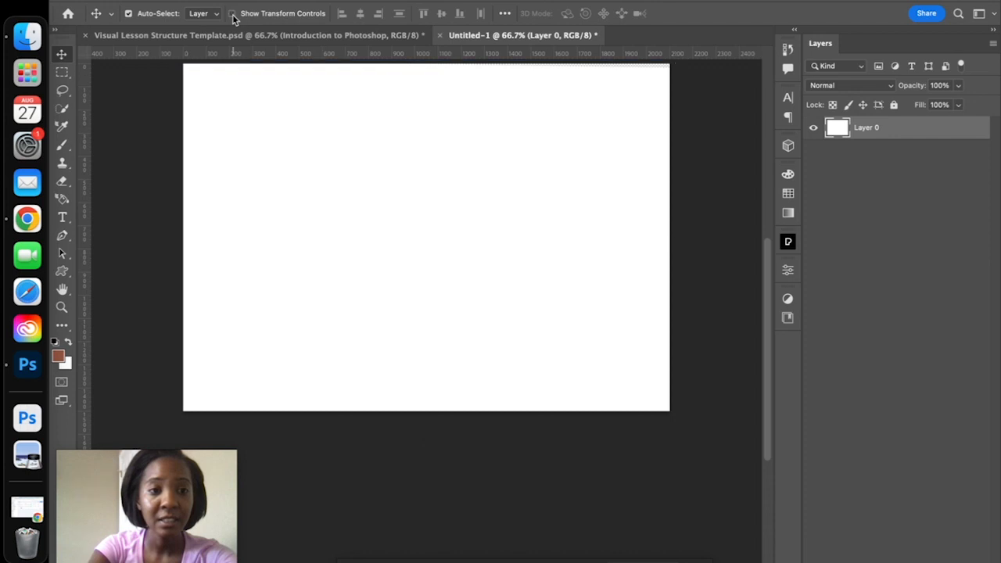
left_click_drag(260, 129, 336, 155)
left_click_drag(249, 102, 262, 116)
left_click(234, 15)
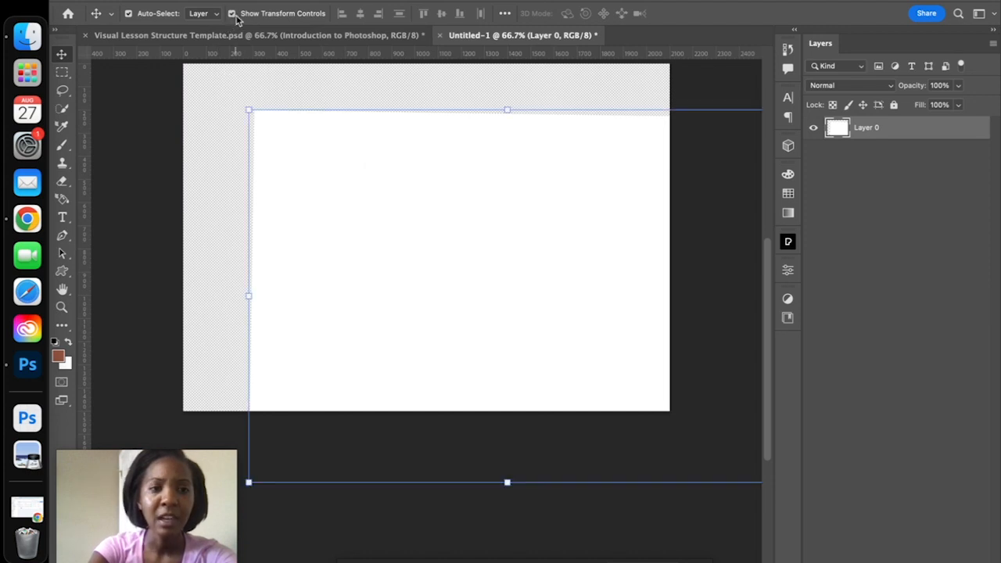
left_click_drag(440, 179, 415, 160)
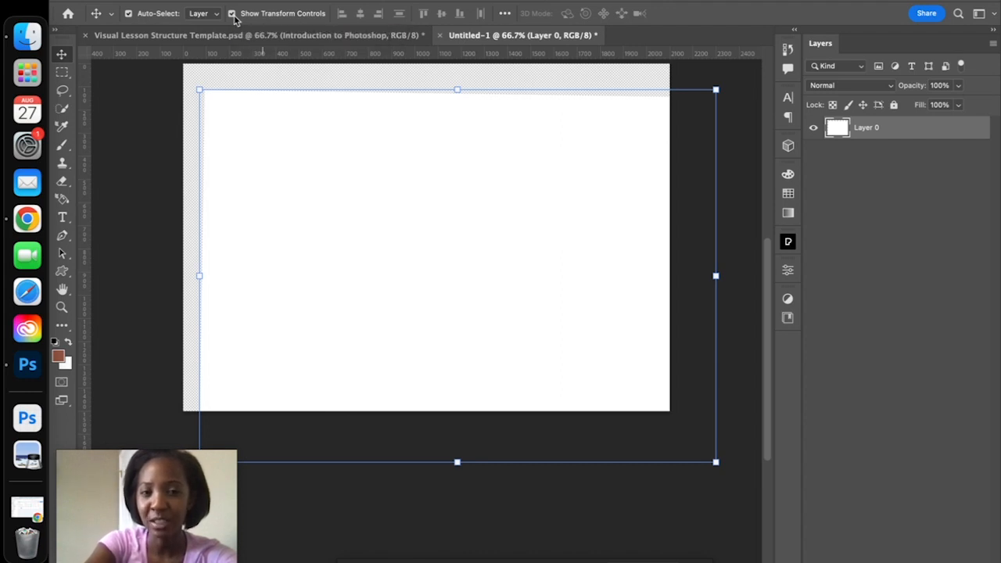
left_click_drag(352, 169, 332, 154)
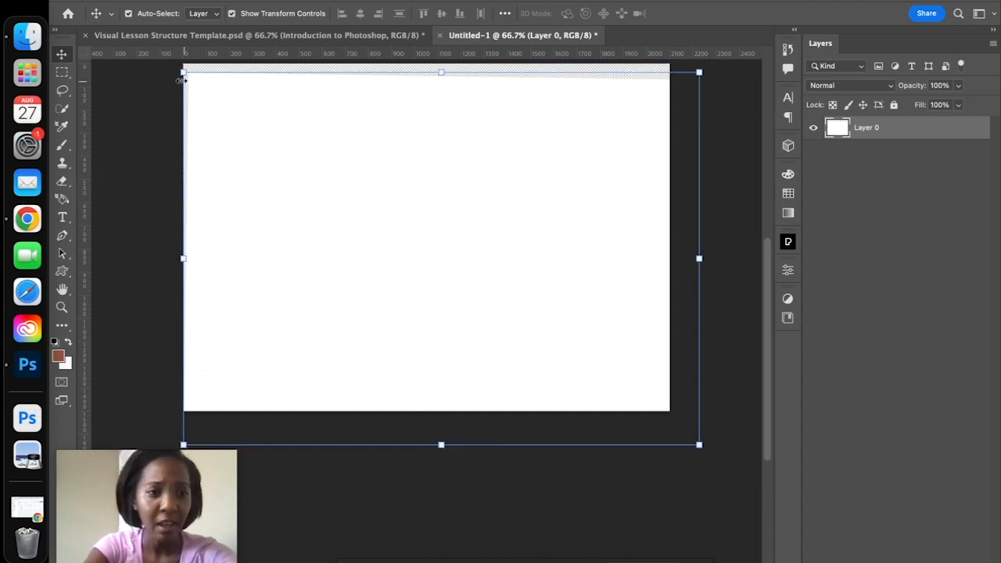
Scale Layer 0 to 90.62% within the canvas and rotate it slightly counterclockwise, applying both transforms.
left_click_drag(182, 73, 240, 98)
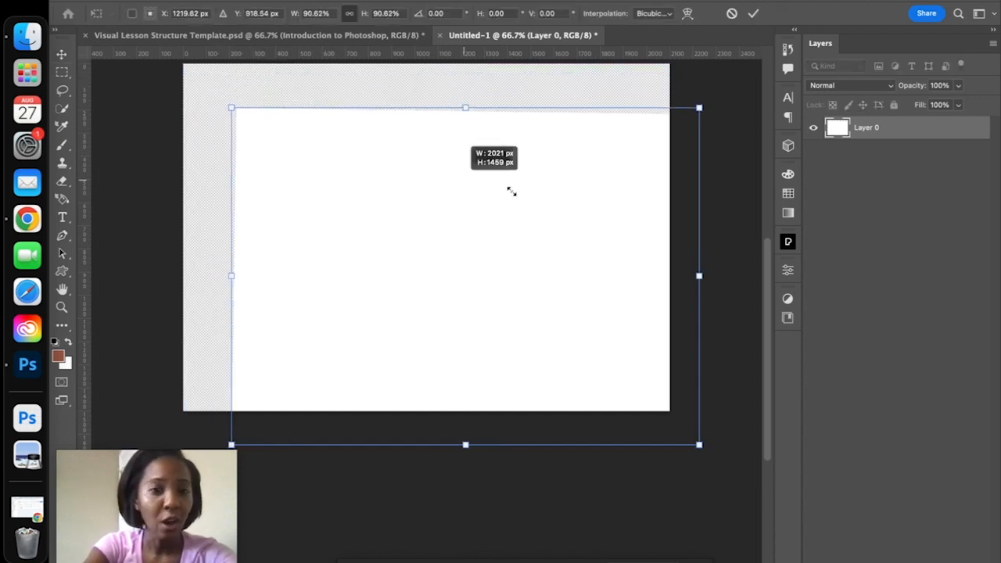
left_click_drag(492, 186, 473, 164)
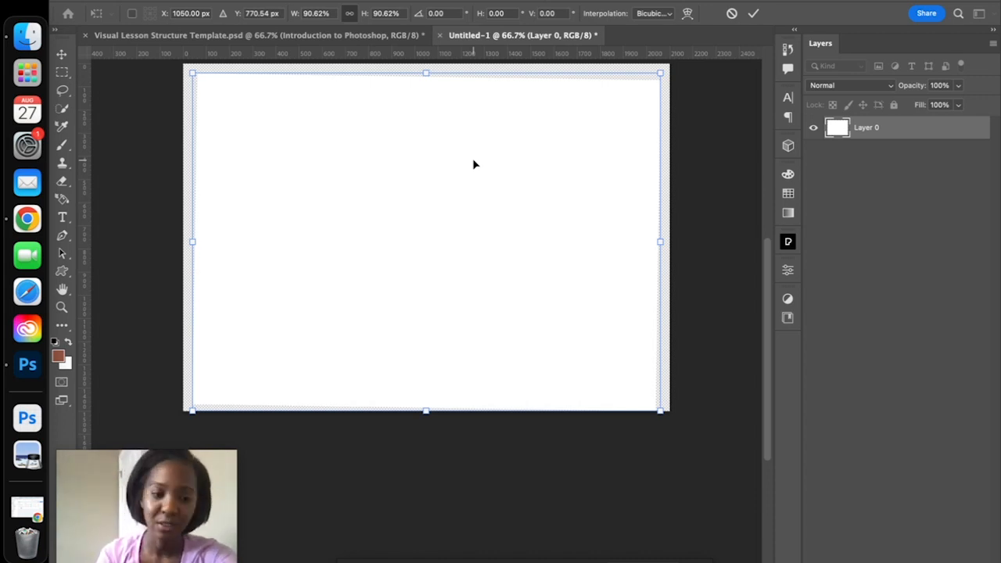
left_click(754, 13)
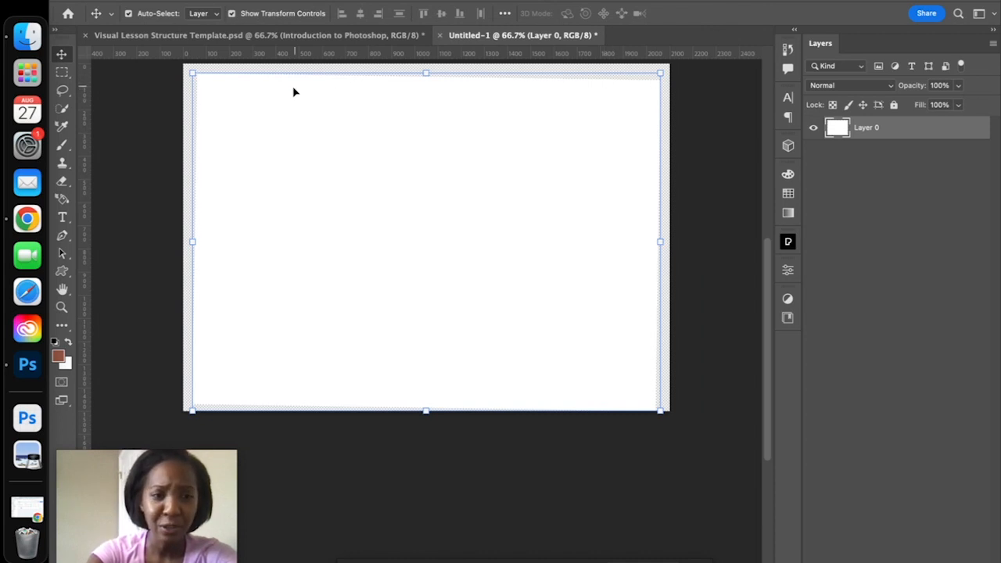
mouse_move(669, 70)
left_mouse_down()
mouse_move(662, 65)
mouse_move(675, 70)
mouse_move(682, 55)
left_mouse_up()
left_click(753, 13)
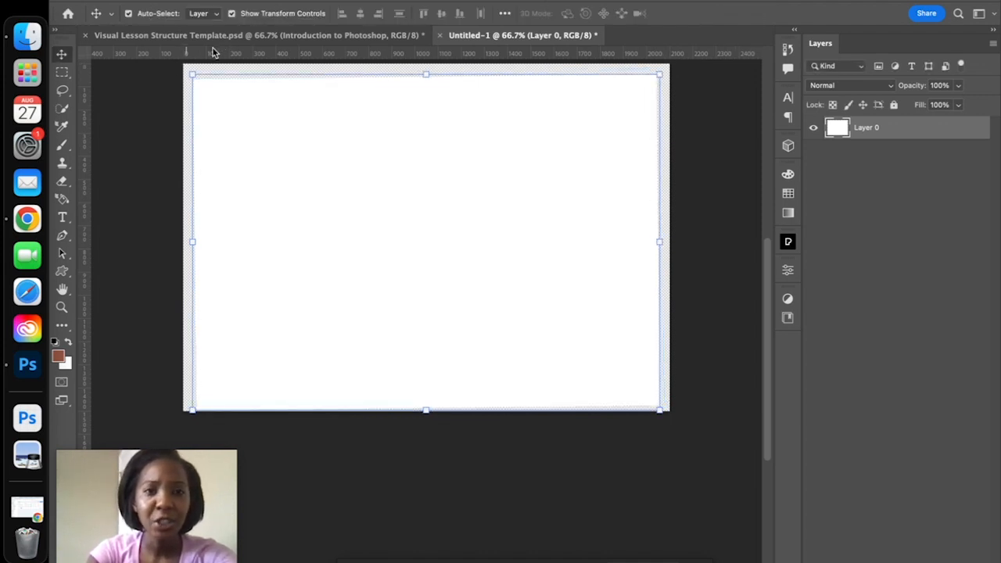
Add a horizontal text reading "hello" in the upper-left part of the canvas, replacing the placeholder text.
left_click(66, 220)
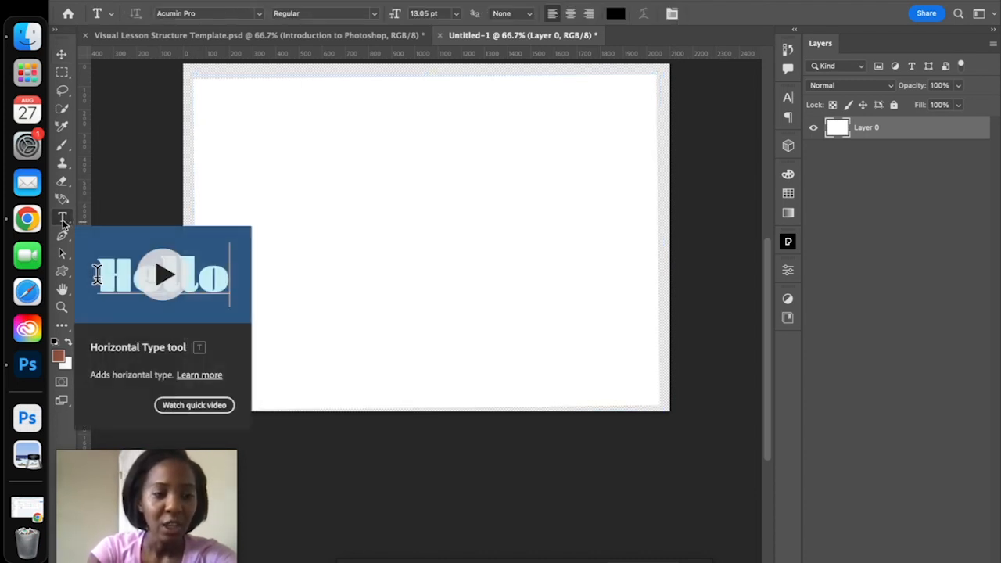
right_click(64, 223)
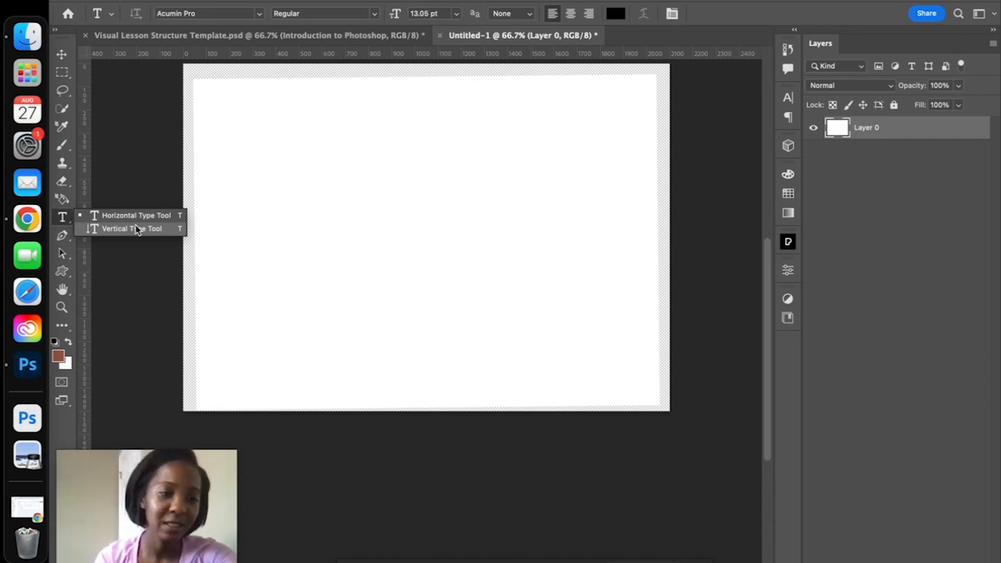
scroll(228, 179, "left", 10)
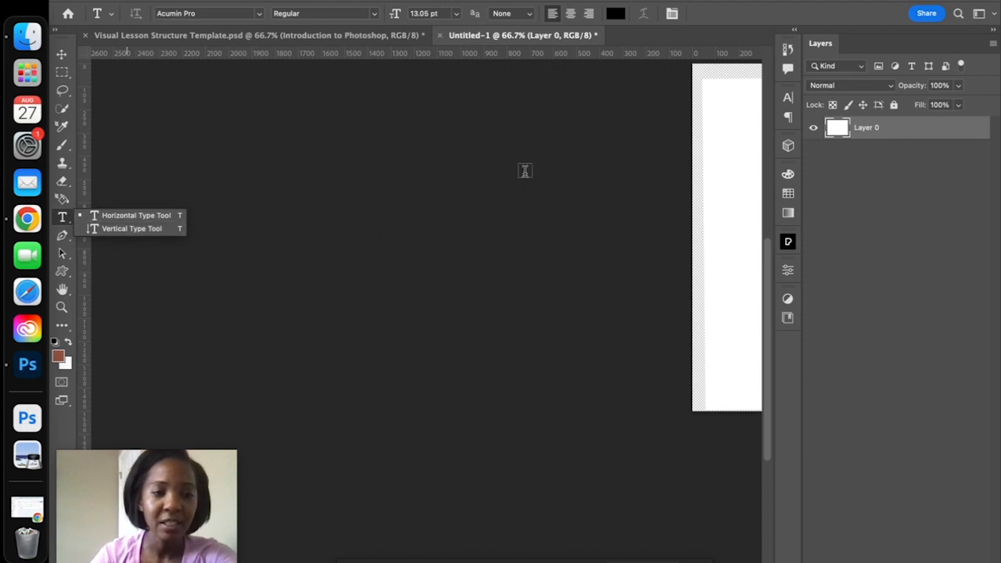
scroll(524, 171, "right", 10)
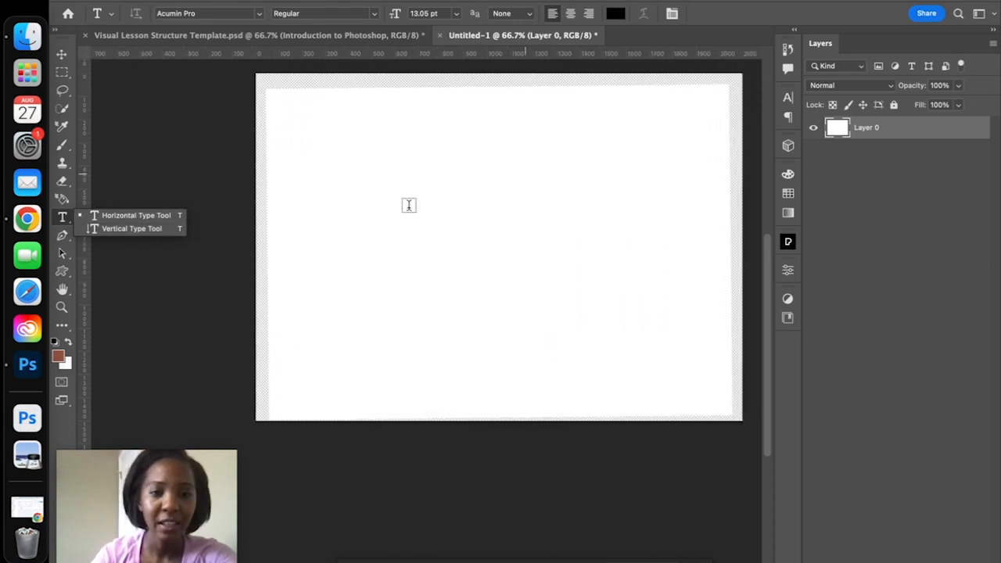
left_click(408, 205)
left_click(408, 204)
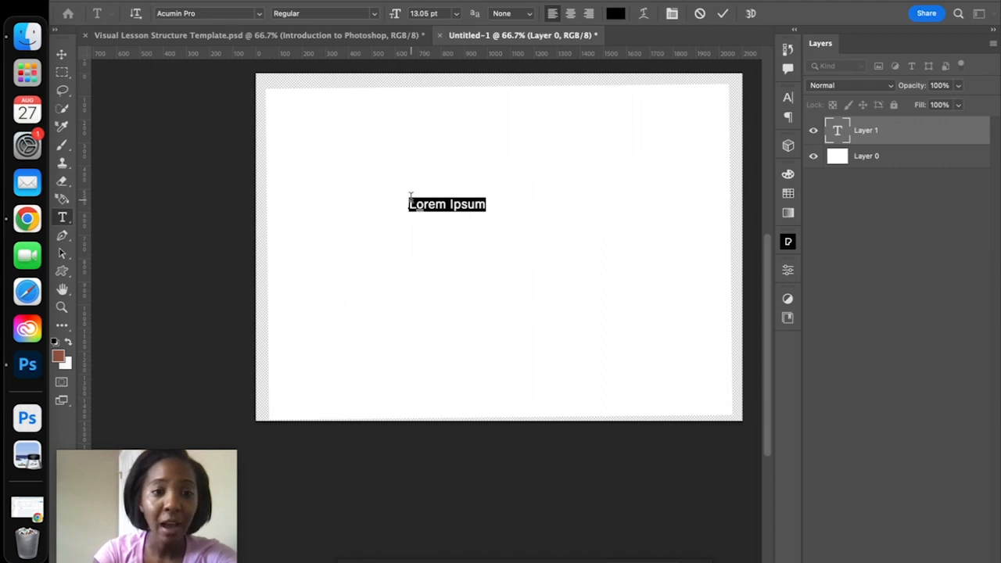
left_click(485, 203)
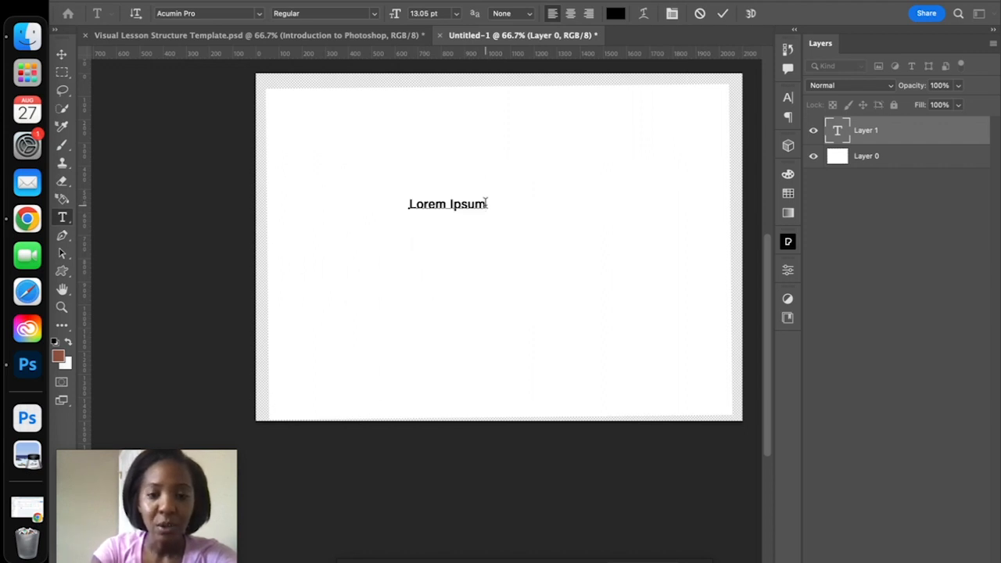
left_click_drag(484, 202, 399, 202)
key("BackSpace")
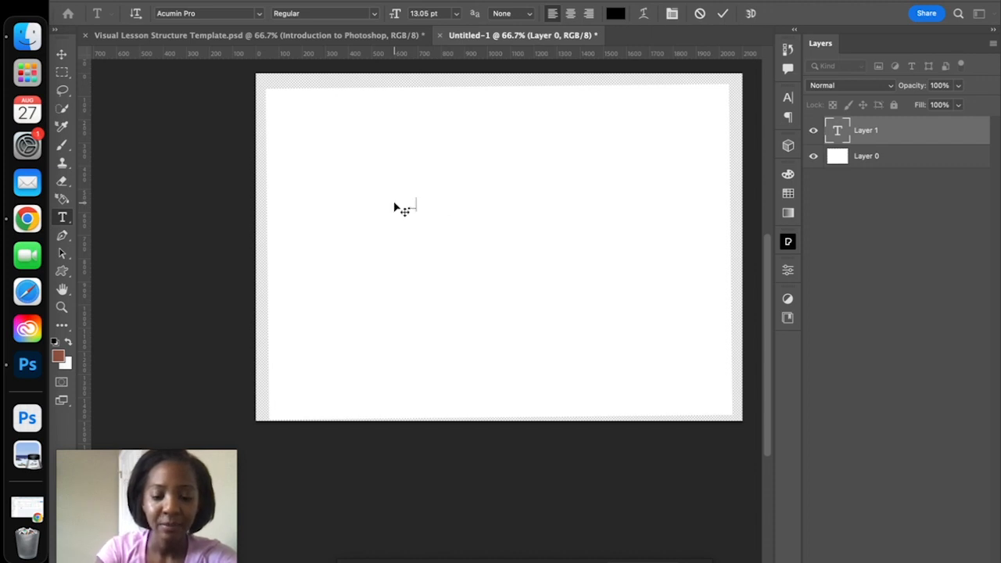
type("hello")
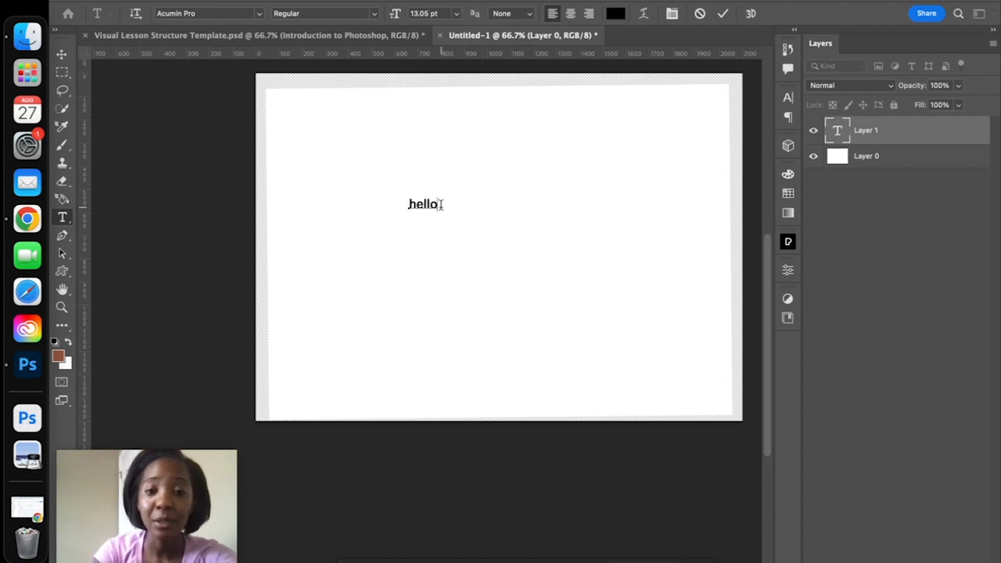
Set the "hello" text to the ImaginaryFriend BB font in Regular style at 30 pt.
left_click_drag(441, 204, 390, 203)
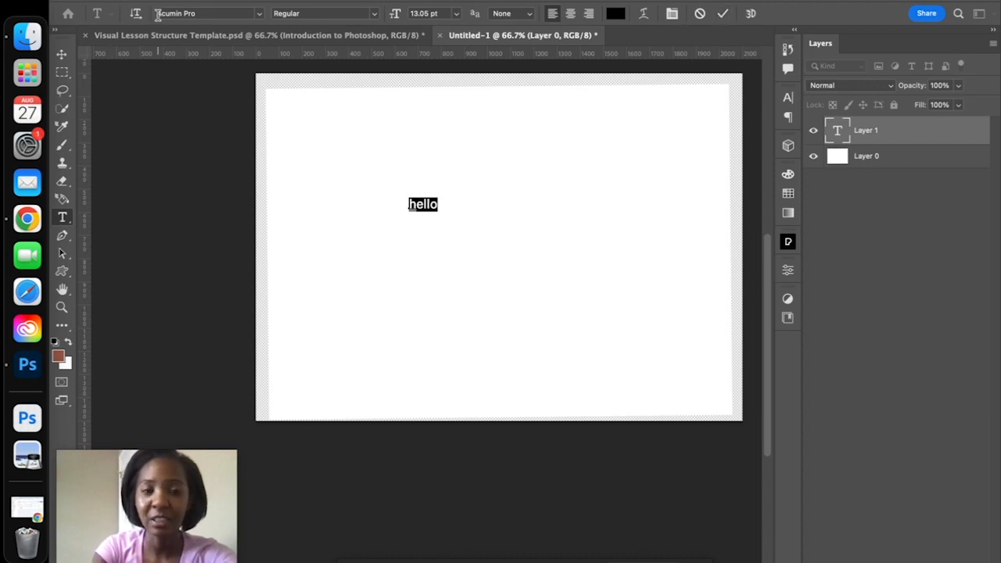
left_click(259, 14)
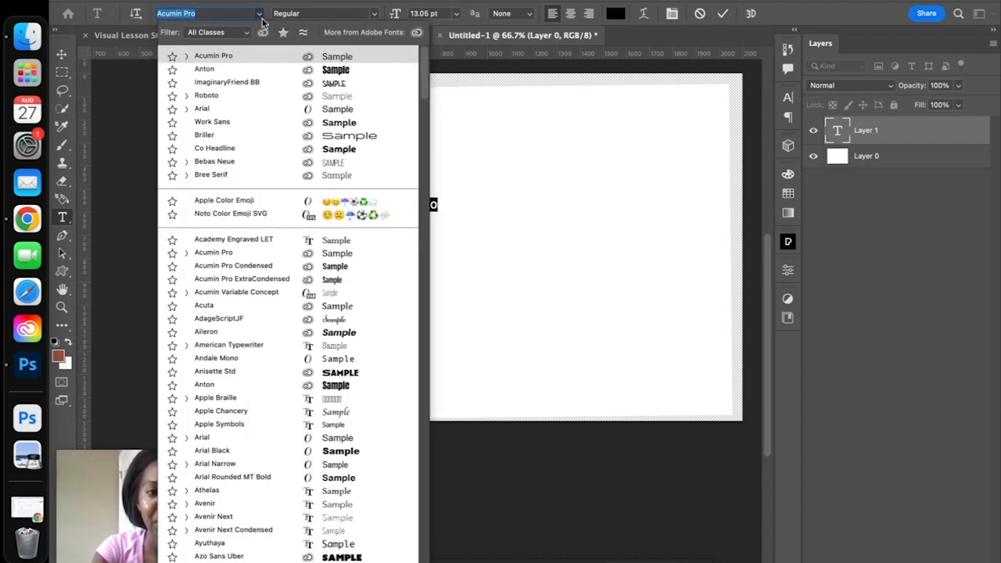
left_click(339, 85)
left_click(375, 15)
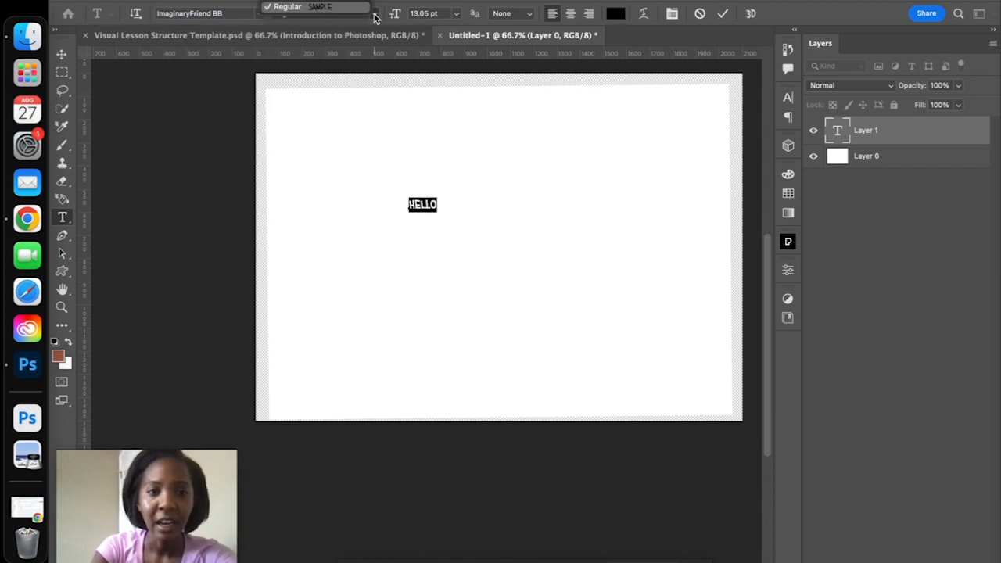
left_click(454, 14)
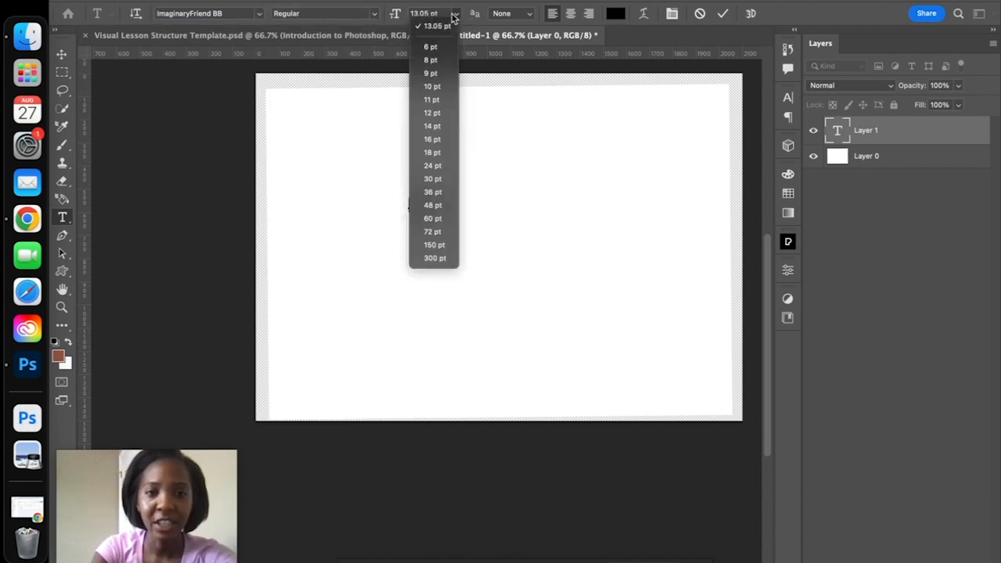
left_click(430, 180)
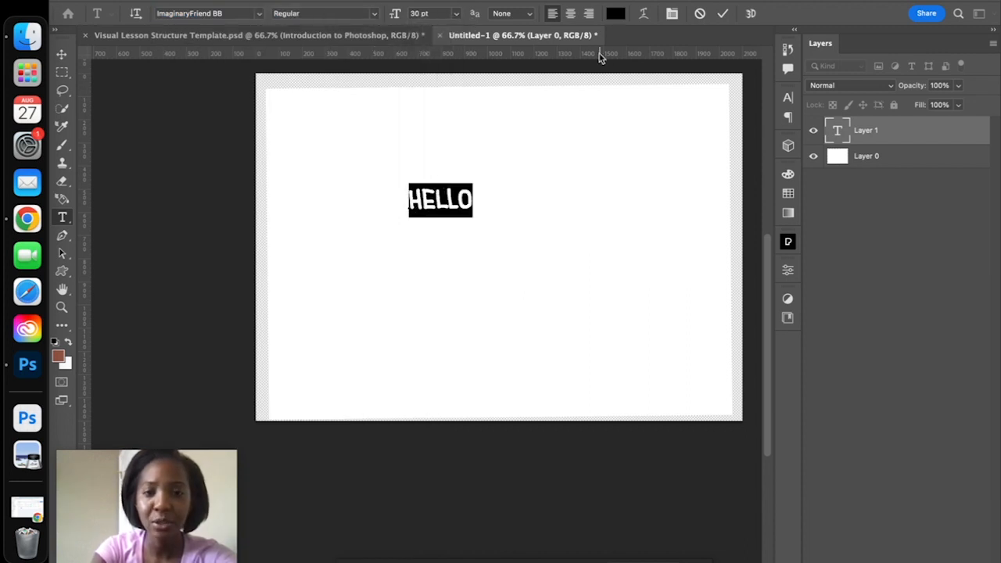
Center-align the "hello" text, color it red (RGB 201, 74, 74) and commit the text edits.
left_click(574, 16)
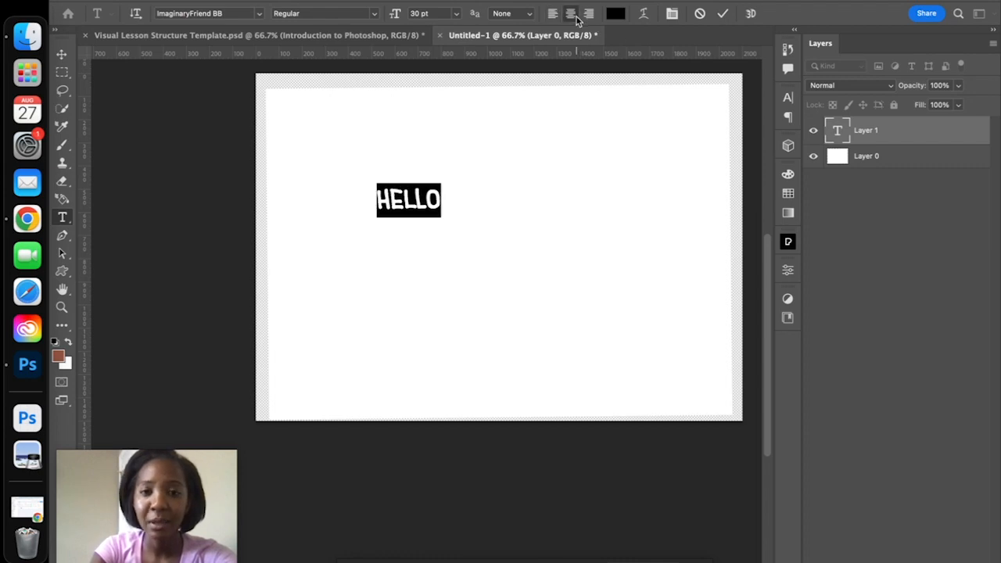
left_click(616, 15)
left_click(628, 221)
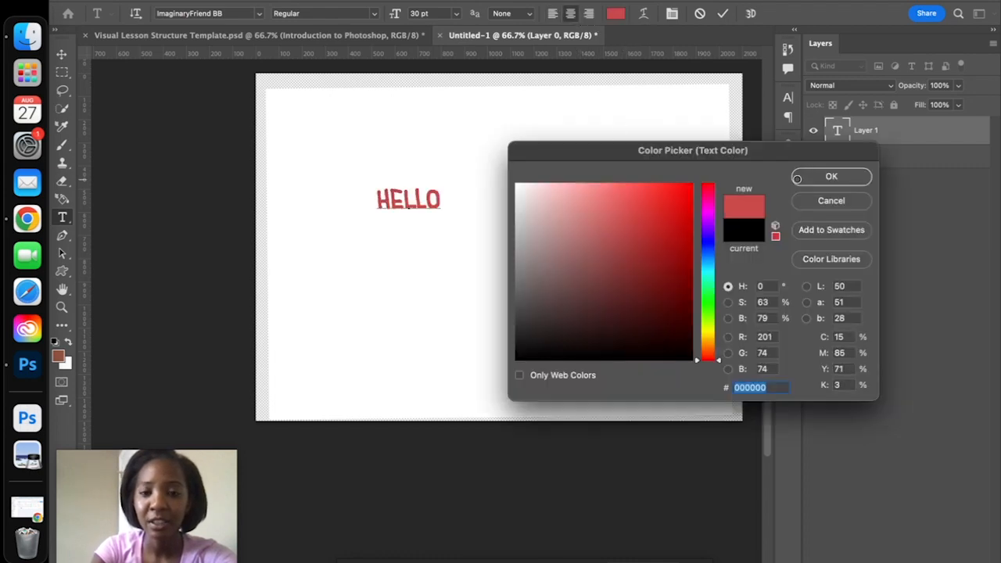
left_click(796, 177)
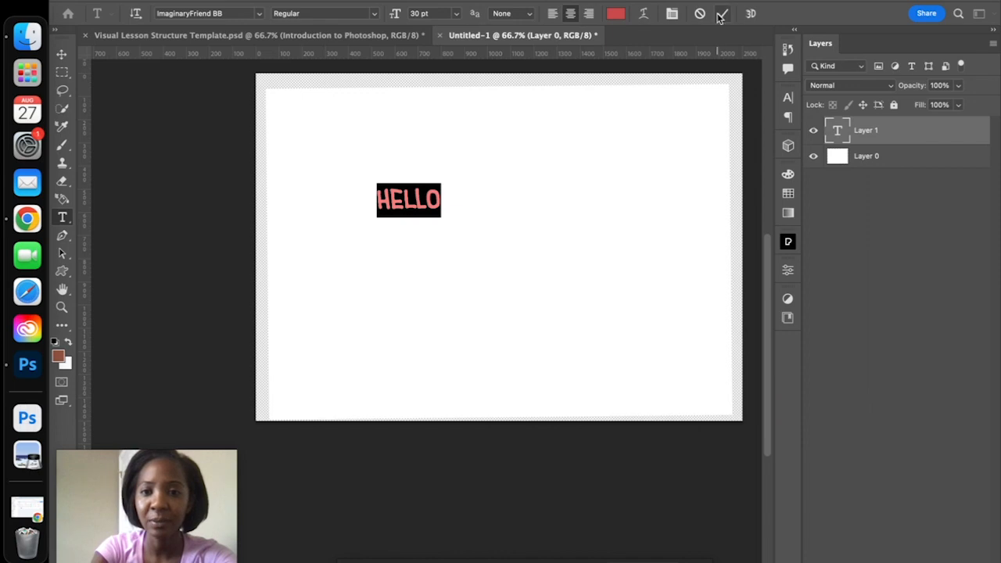
left_click(720, 15)
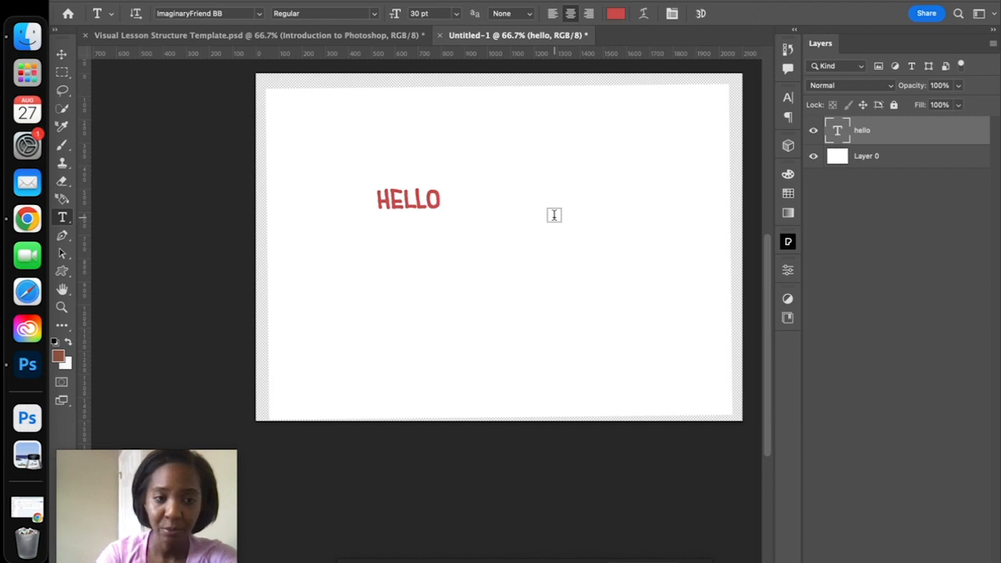
Try to enlarge the "hello" text to about 326% with the Move tool and cancel the transform.
left_click(61, 55)
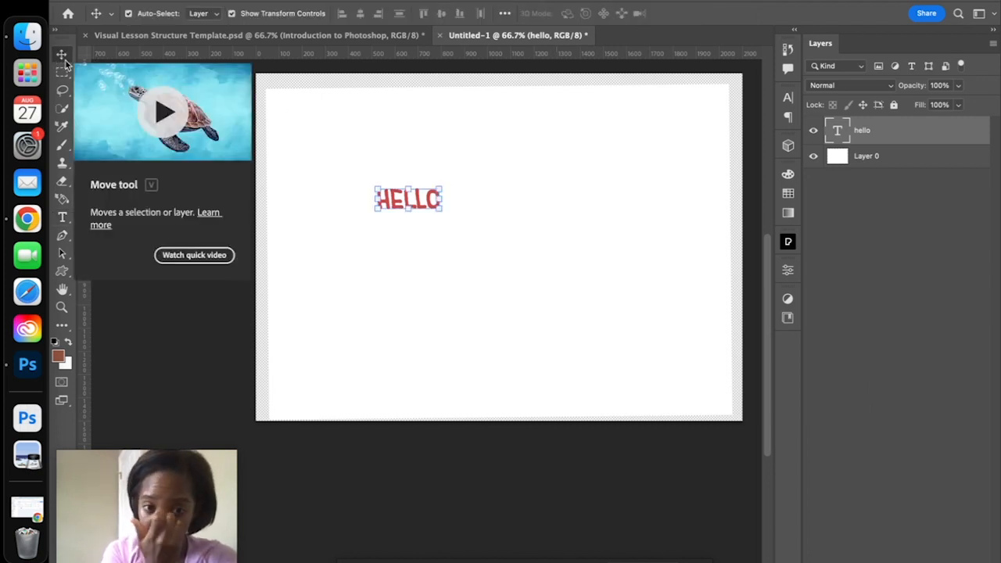
scroll(66, 66, "right", 1)
left_click_drag(400, 201, 277, 302)
left_click(408, 216)
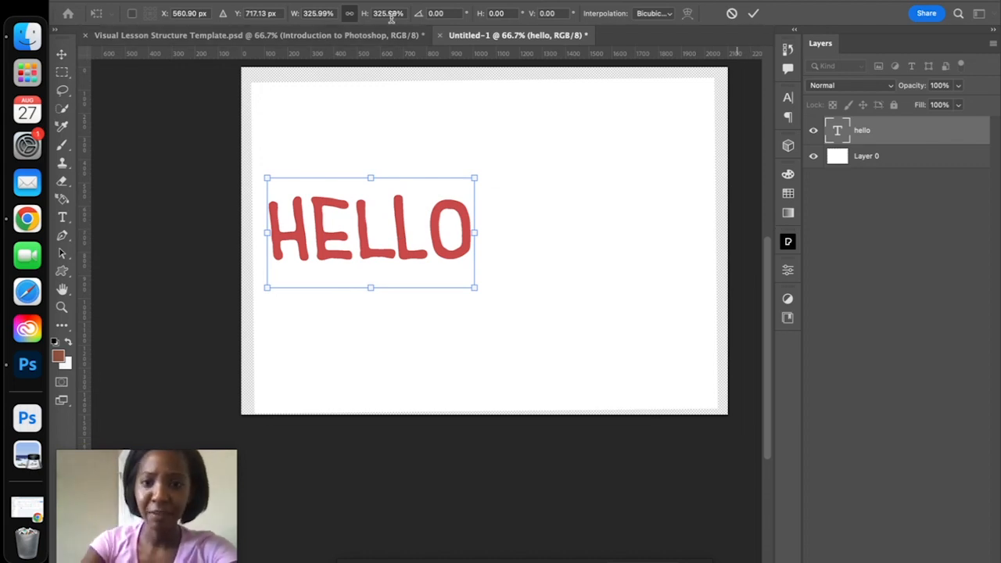
left_click(732, 14)
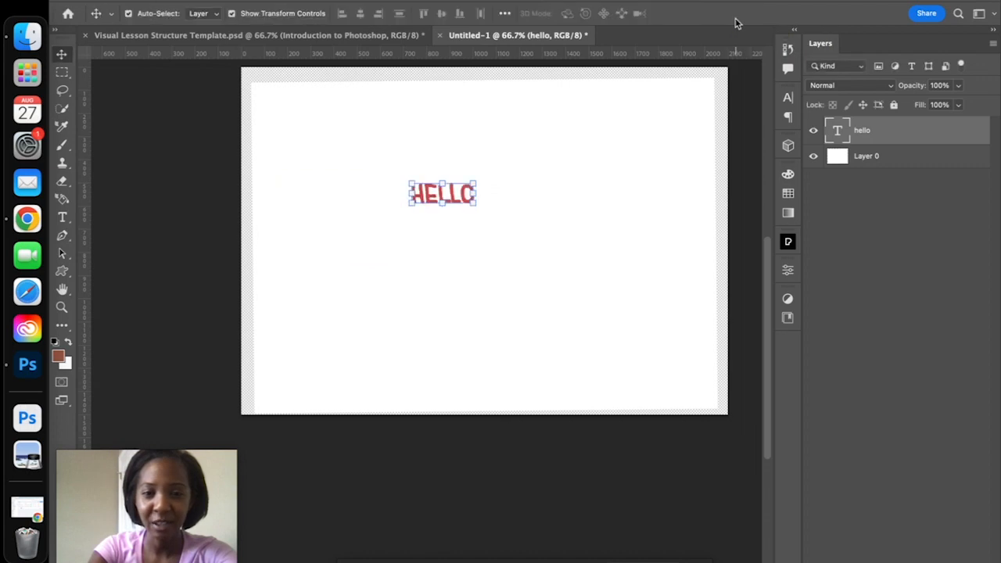
Scale the "hello" text to about 300% and shift Layer 0 toward the canvas's upper-left corner.
left_click_drag(409, 203, 282, 279)
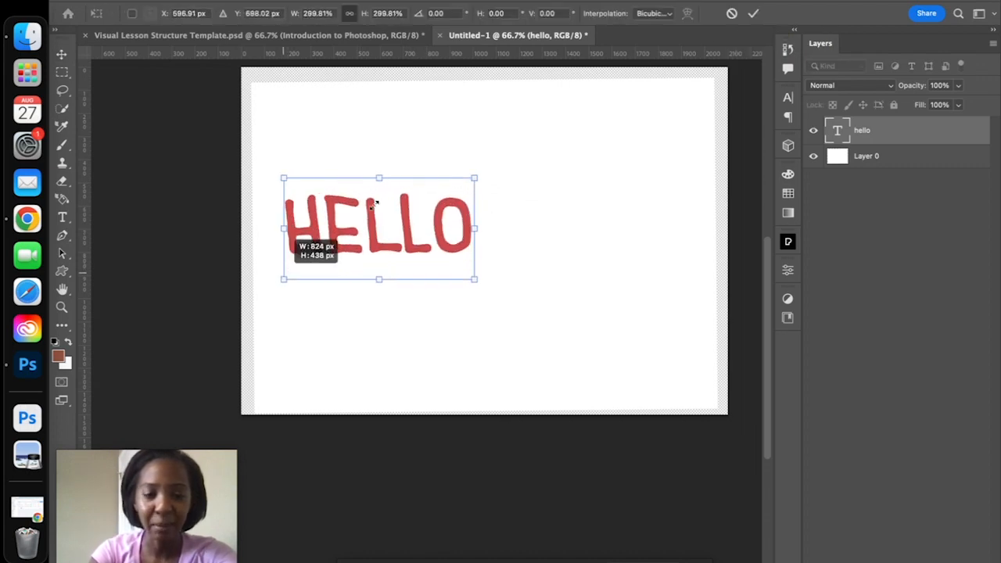
left_click(753, 13)
mouse_move(632, 104)
left_mouse_down()
mouse_move(625, 117)
mouse_move(620, 100)
left_mouse_up()
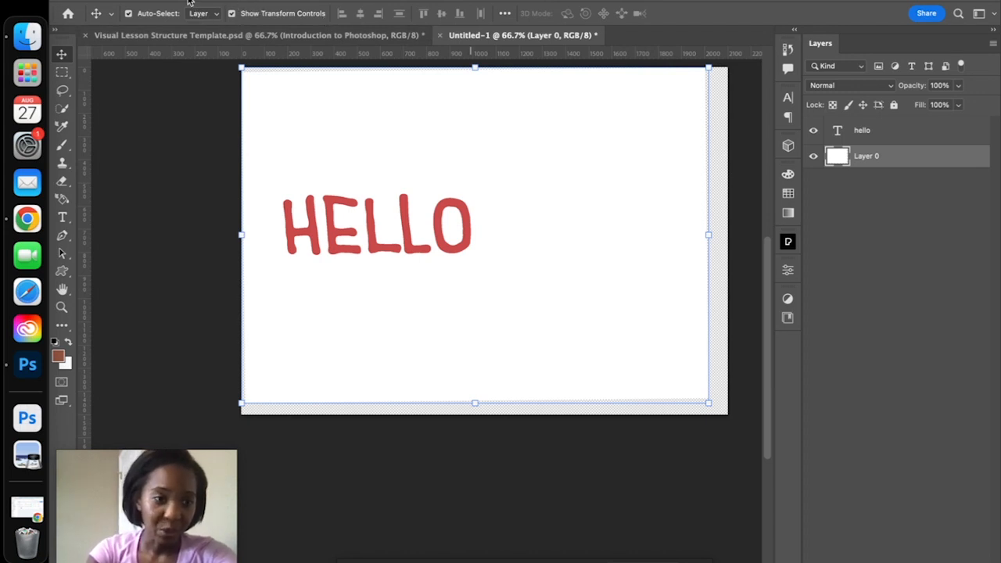
Set the Brush tool to a size of 60 px and 73% hardness, and look through the General Brushes presets.
left_click(63, 146)
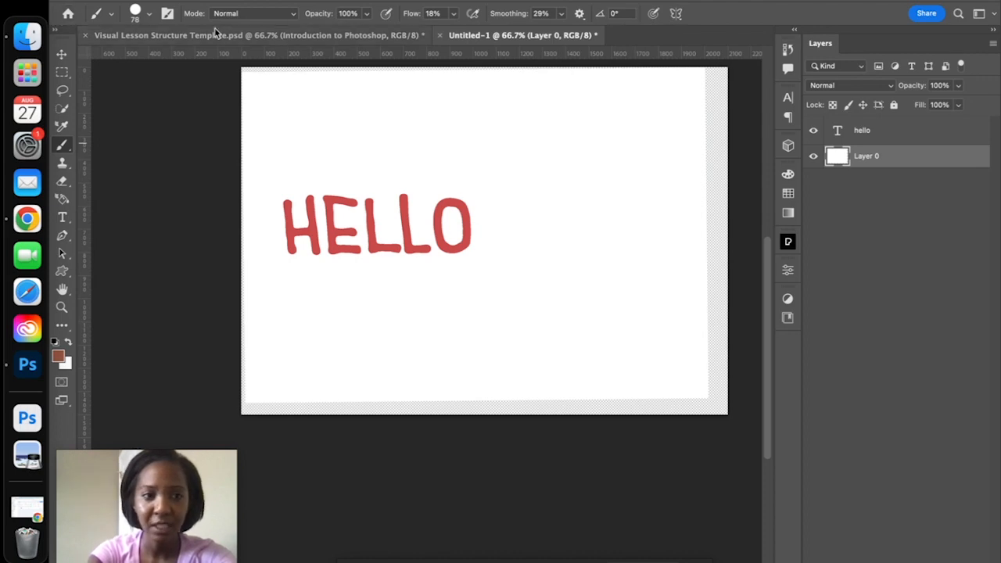
left_click(147, 16)
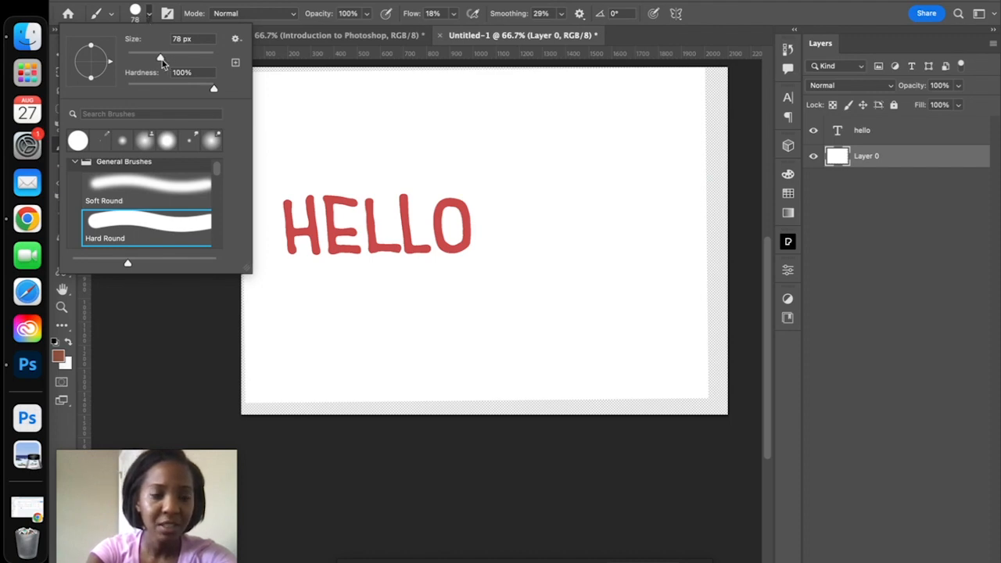
mouse_move(162, 62)
left_mouse_down()
mouse_move(186, 62)
mouse_move(155, 62)
left_mouse_up()
left_click_drag(212, 85, 190, 88)
scroll(216, 176, "down", 3)
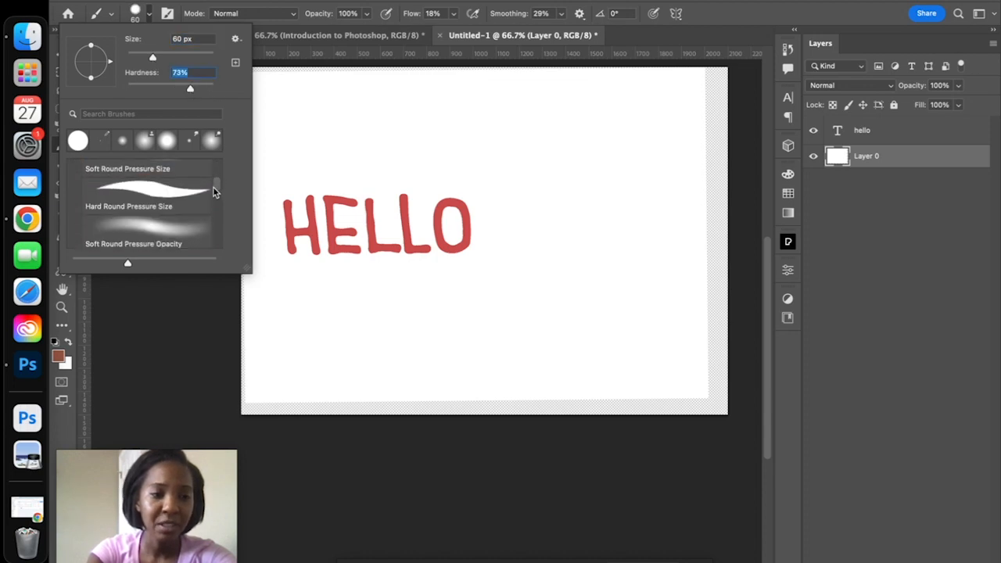
Choose the Hard Round Pressure Size brush at 60 px and paint a wavy brown stroke above the "HELLO" text.
scroll(214, 175, "up", 3)
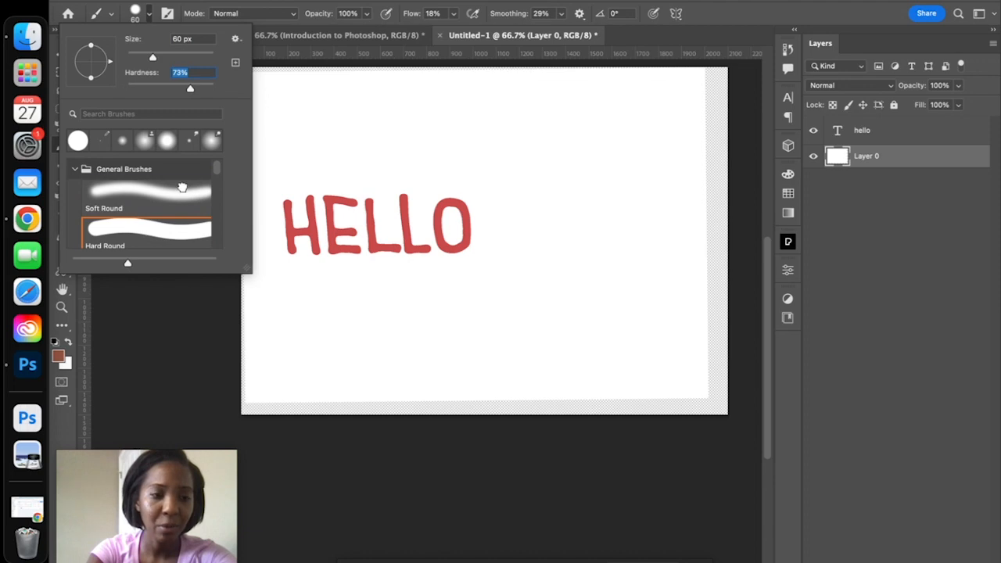
left_click(184, 192)
scroll(219, 179, "down", 3)
scroll(219, 188, "down", 1)
left_click(174, 219)
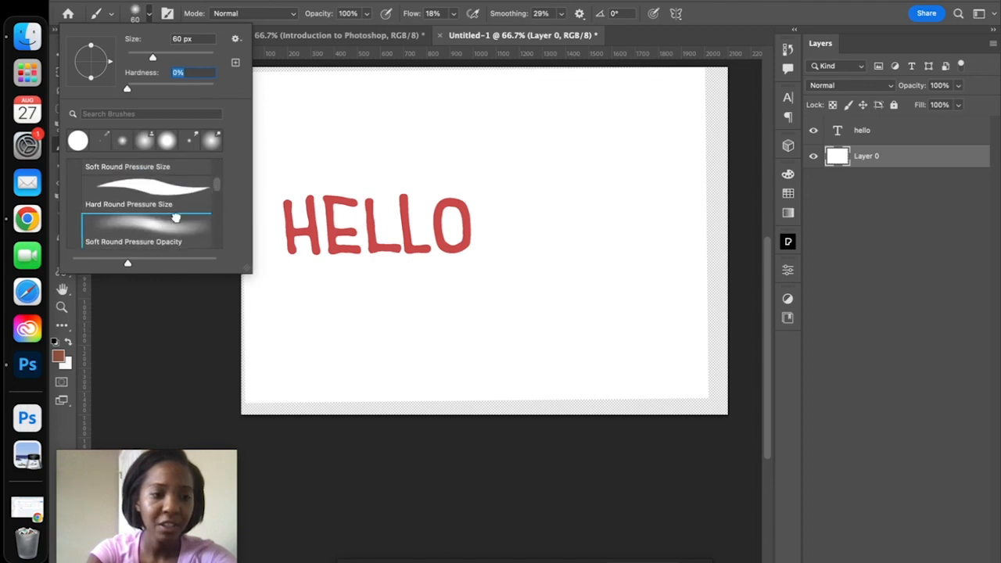
scroll(215, 193, "down", 1)
scroll(217, 195, "up", 2)
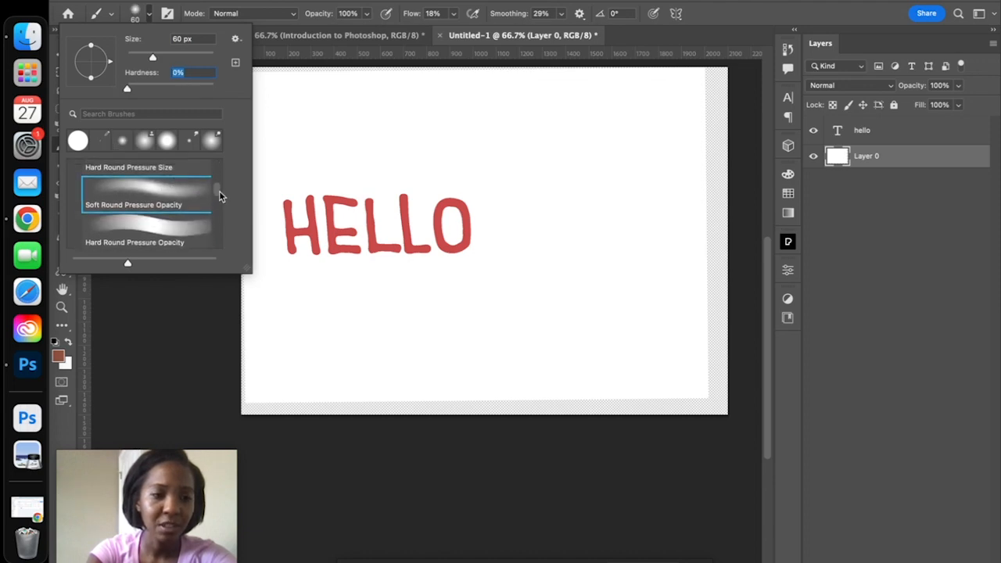
left_click(170, 207)
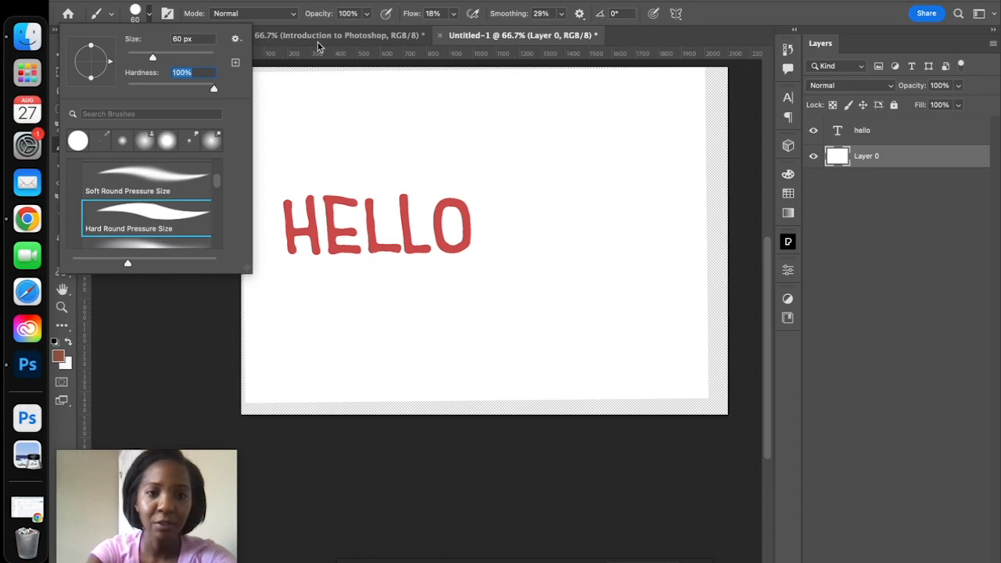
left_click(377, 74)
mouse_move(307, 155)
left_mouse_down()
mouse_move(422, 125)
mouse_move(554, 131)
left_mouse_up()
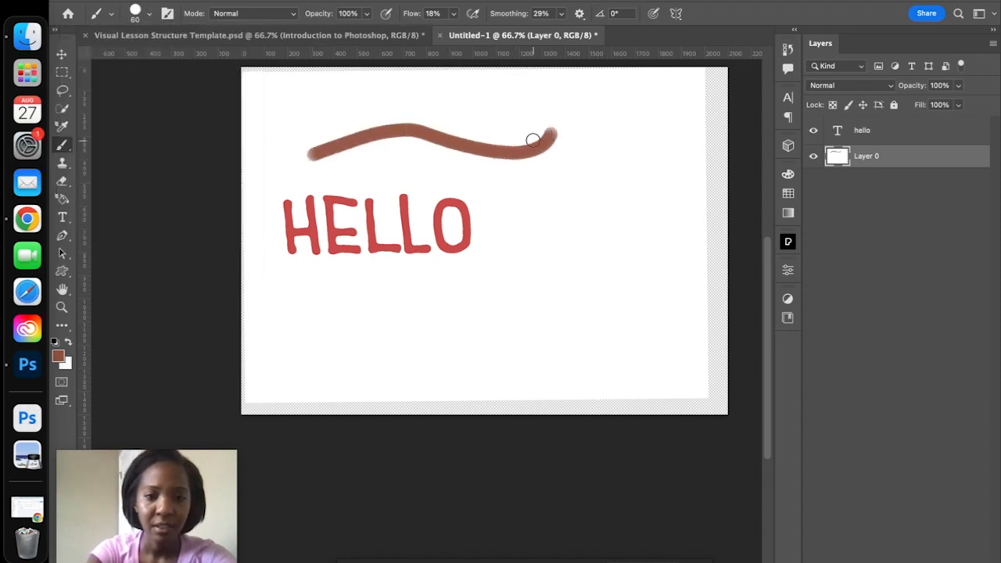
Choose the Soft Round Pressure Size brush and paint a curved downward stroke to the right of the "HELLO" text.
left_click(148, 14)
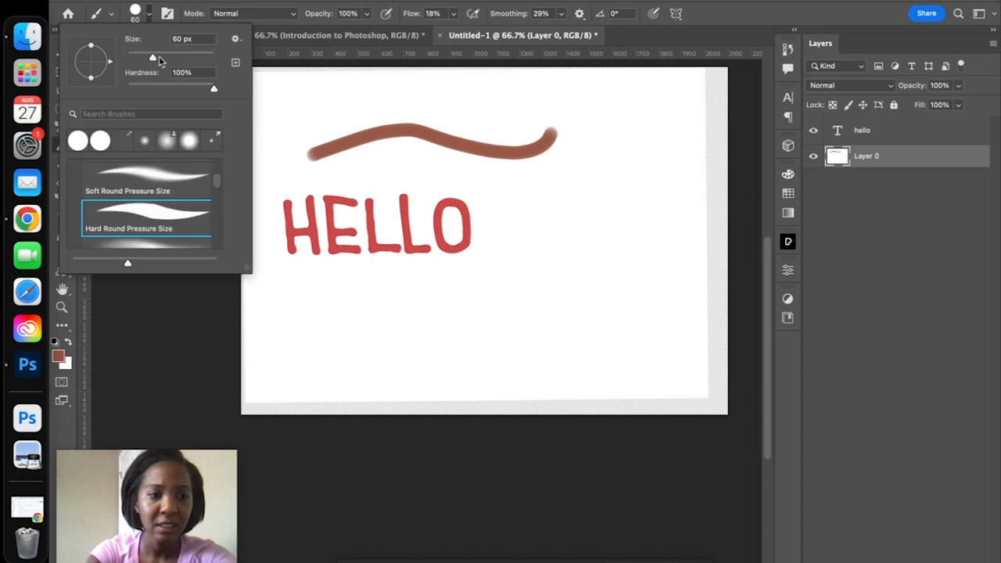
left_click(181, 184)
left_click(605, 181)
mouse_move(605, 182)
left_mouse_down()
mouse_move(519, 276)
mouse_move(527, 328)
left_mouse_up()
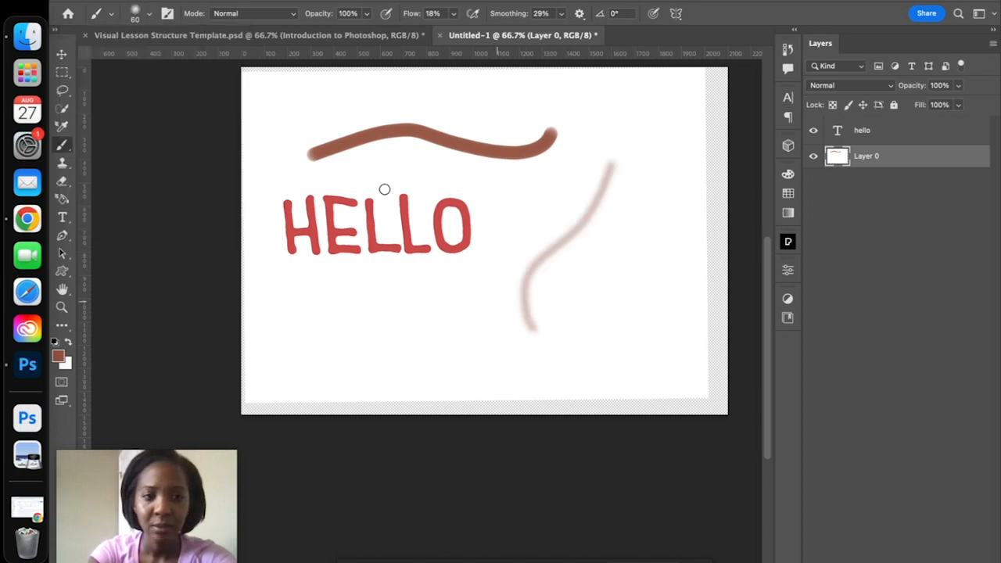
Choose the Hard Round Pressure Opacity and Flow brush and paint a looping stroke from below "HELLO" up to the canvas's right side.
left_click(149, 17)
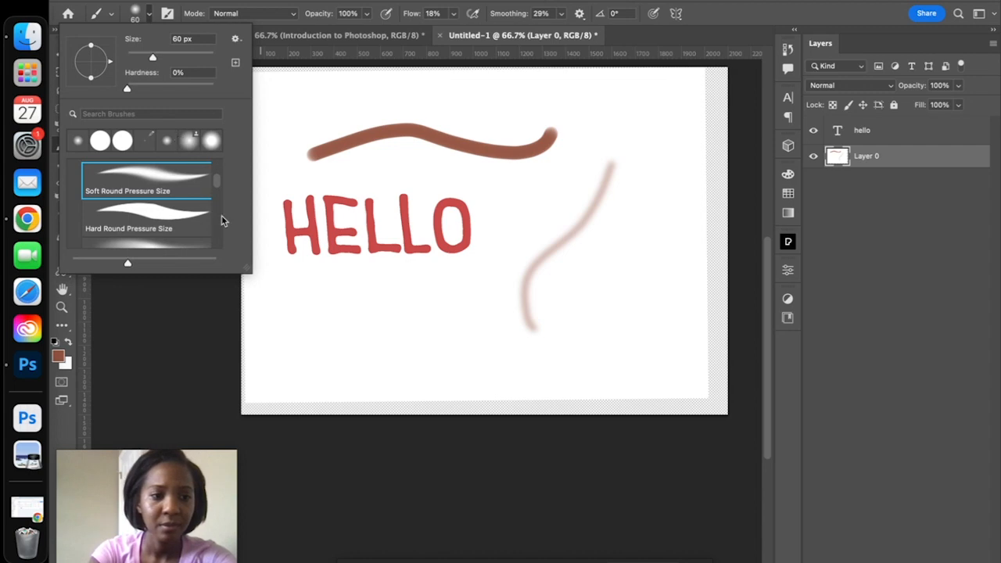
left_click_drag(221, 180, 218, 200)
left_click(147, 223)
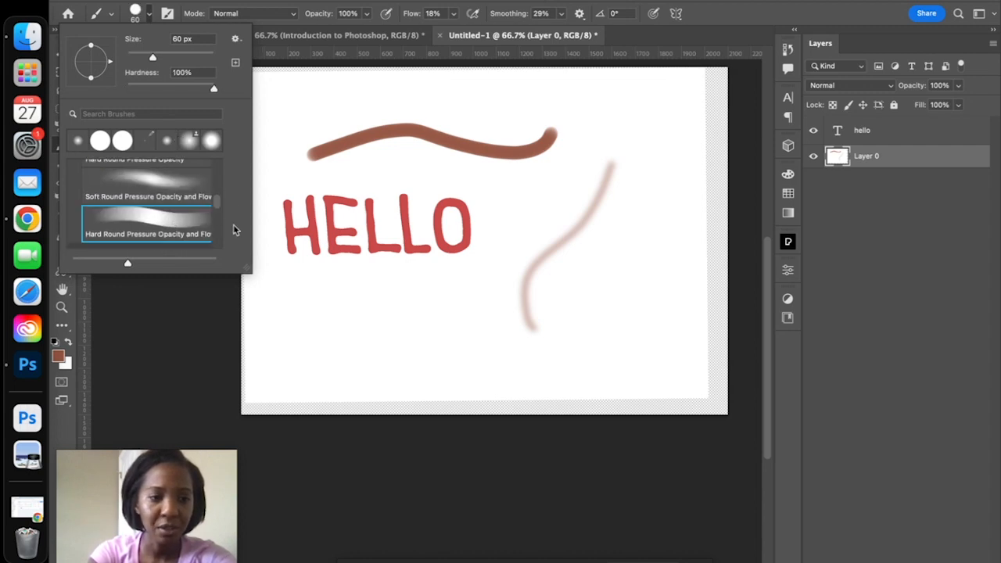
mouse_move(375, 336)
left_mouse_down()
mouse_move(550, 238)
mouse_move(568, 168)
mouse_move(651, 232)
mouse_move(616, 293)
mouse_move(581, 264)
mouse_move(628, 139)
left_mouse_up()
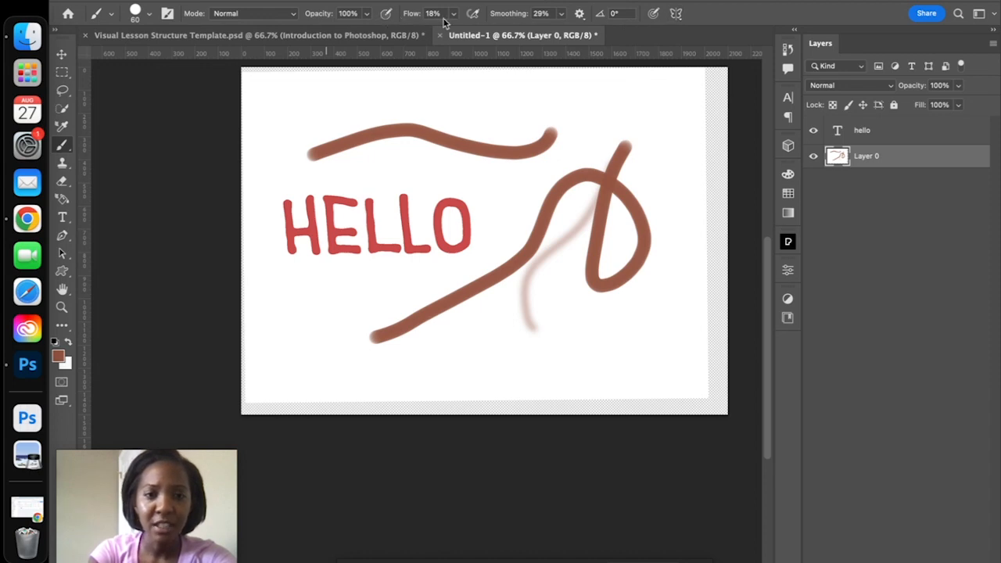
Scribble more overlapping brown strokes across the canvas's upper area with pressure-controlled opacity on, lowering the brush hardness partway through.
left_click(385, 14)
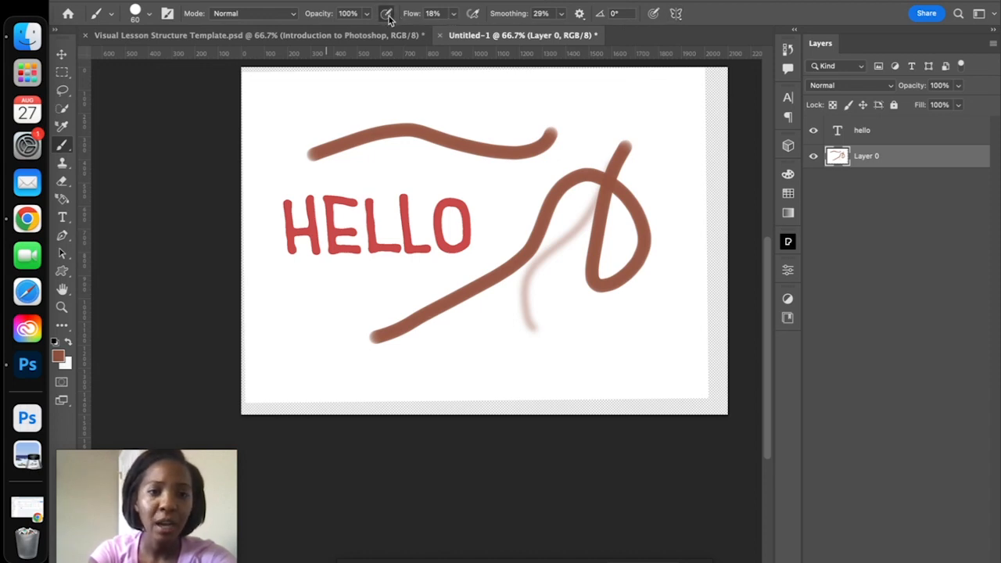
mouse_move(524, 110)
left_mouse_down()
mouse_move(355, 121)
mouse_move(313, 103)
mouse_move(511, 112)
mouse_move(505, 156)
mouse_move(439, 132)
mouse_move(642, 173)
mouse_move(513, 181)
mouse_move(503, 143)
mouse_move(605, 188)
mouse_move(451, 158)
mouse_move(430, 130)
mouse_move(401, 126)
left_mouse_up()
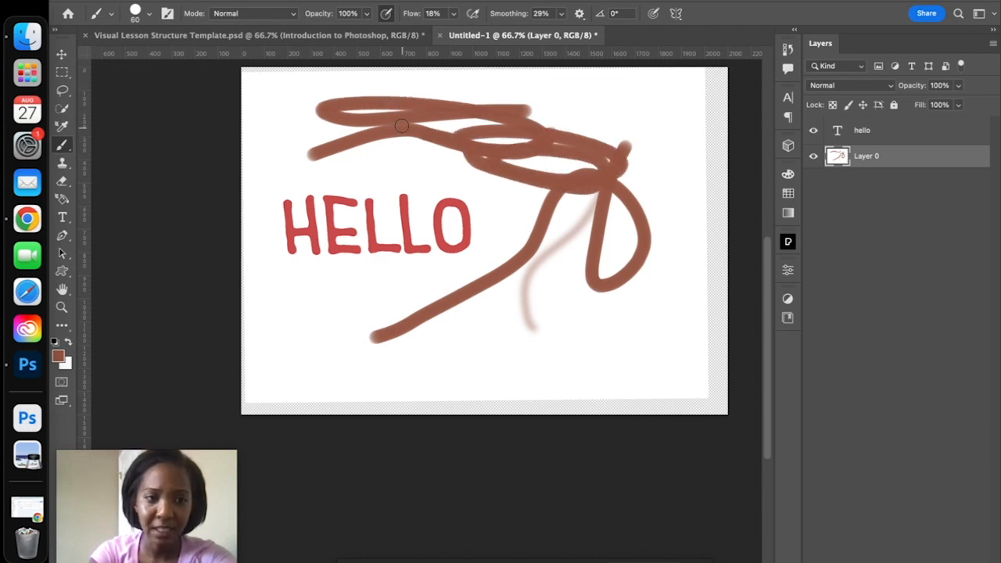
left_click(166, 13)
left_click(148, 13)
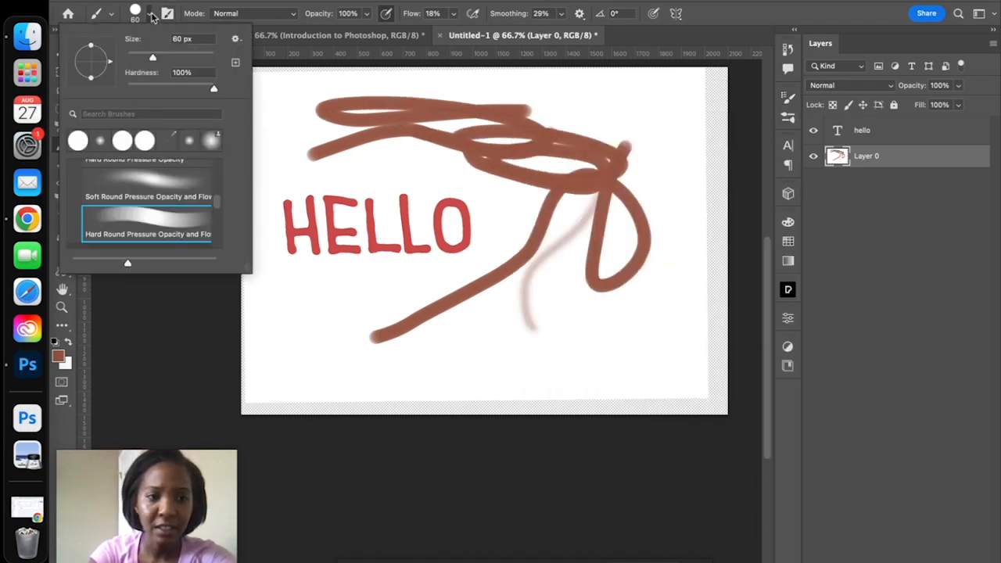
left_click_drag(213, 90, 179, 91)
mouse_move(292, 127)
left_mouse_down()
mouse_move(264, 179)
mouse_move(324, 160)
mouse_move(336, 178)
mouse_move(370, 126)
mouse_move(322, 141)
mouse_move(480, 122)
mouse_move(367, 159)
mouse_move(268, 145)
mouse_move(262, 117)
mouse_move(291, 101)
mouse_move(340, 89)
mouse_move(536, 96)
left_mouse_up()
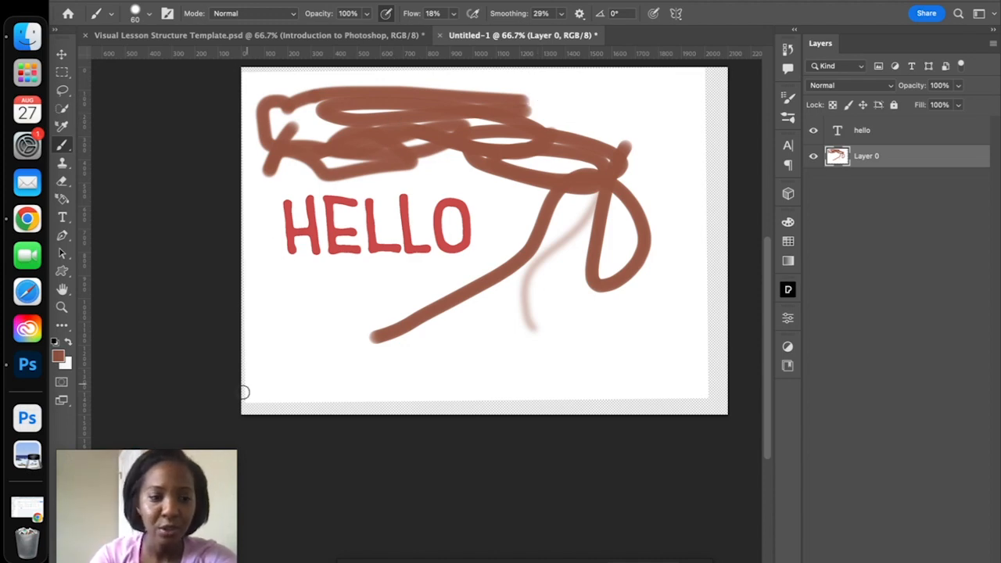
Swap the foreground and background colors, reset them to default black and white, and paint a black loop below "HELLO".
left_click(68, 342)
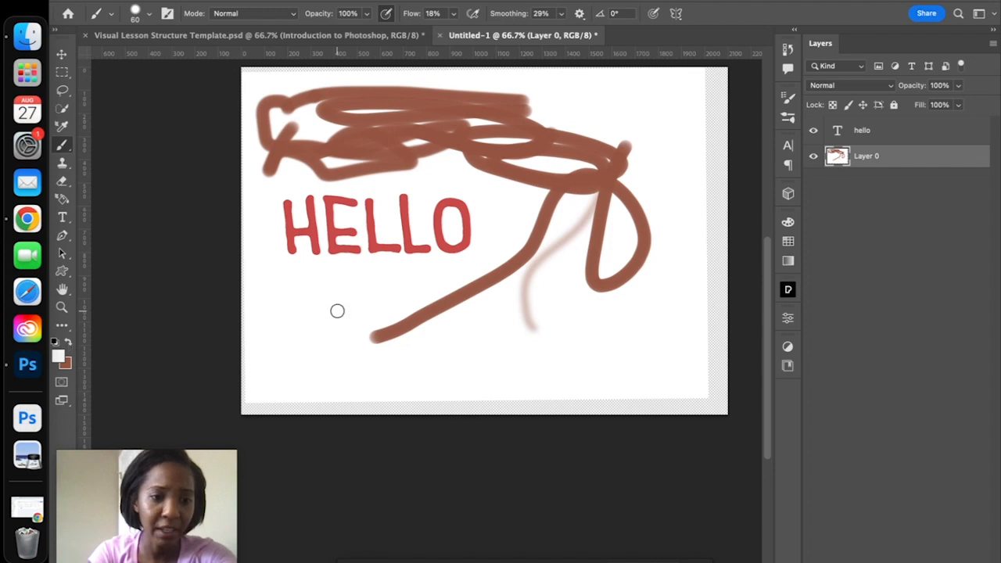
left_click(54, 341)
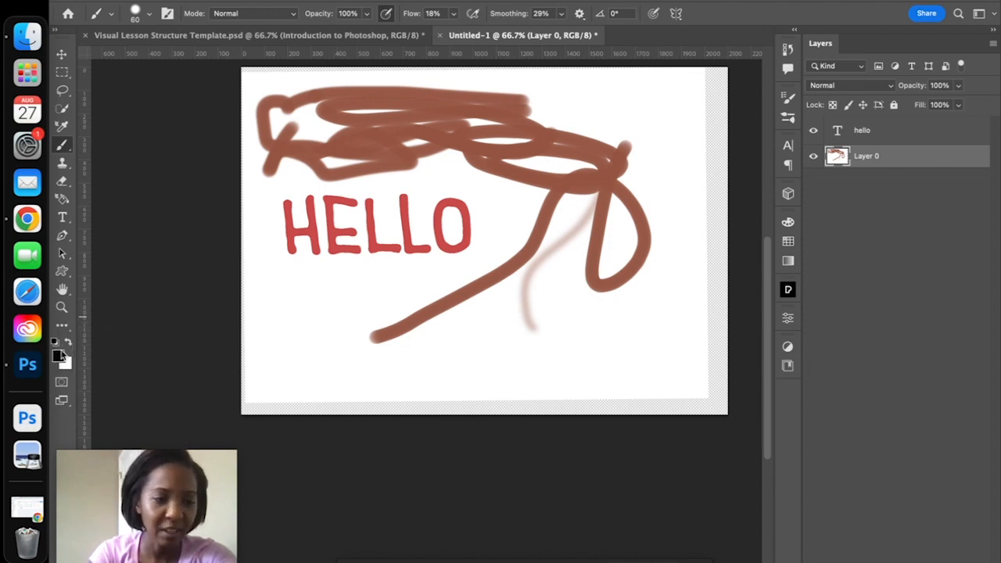
mouse_move(296, 320)
left_mouse_down()
mouse_move(345, 294)
mouse_move(322, 335)
mouse_move(346, 276)
mouse_move(382, 312)
left_mouse_up()
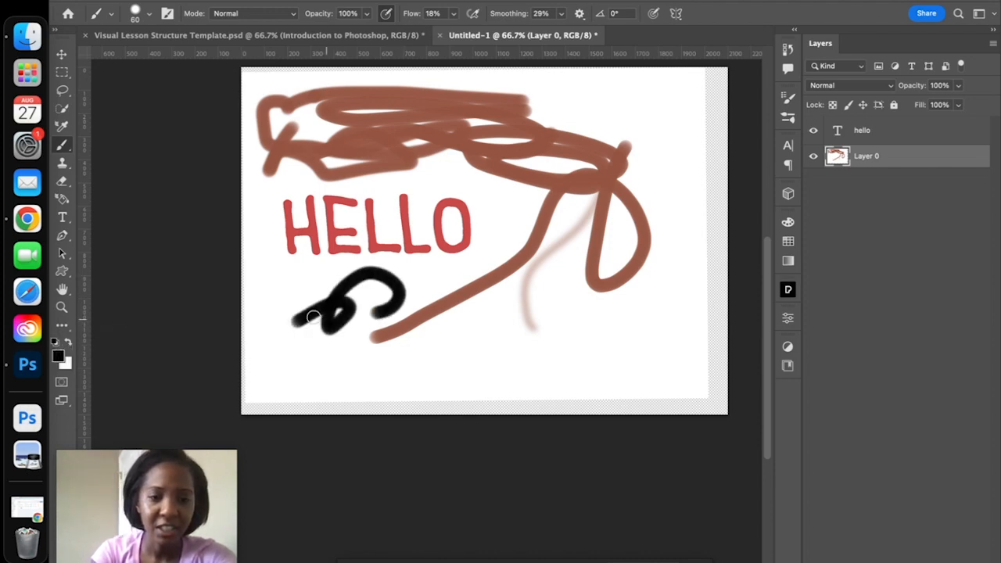
Set the foreground color to pink #d26e6e and paint a looping stroke down the canvas's right side.
left_click(60, 357)
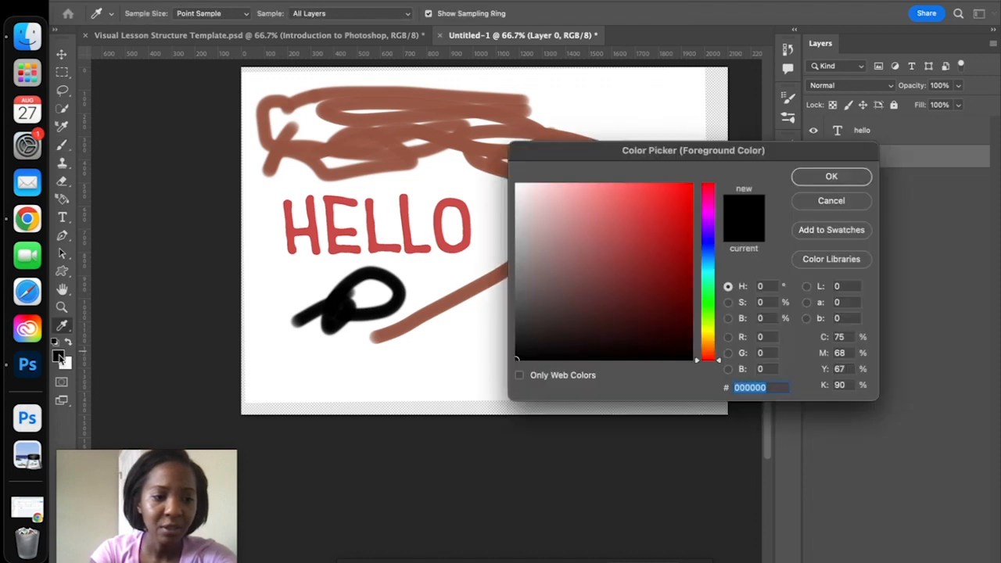
left_click(623, 231)
left_click(661, 279)
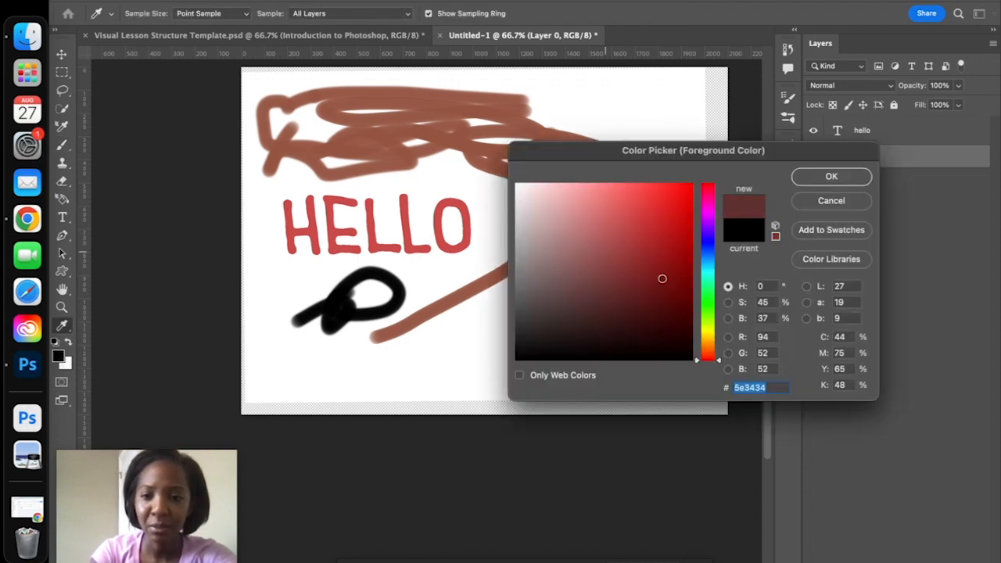
left_click(654, 226)
left_click(599, 212)
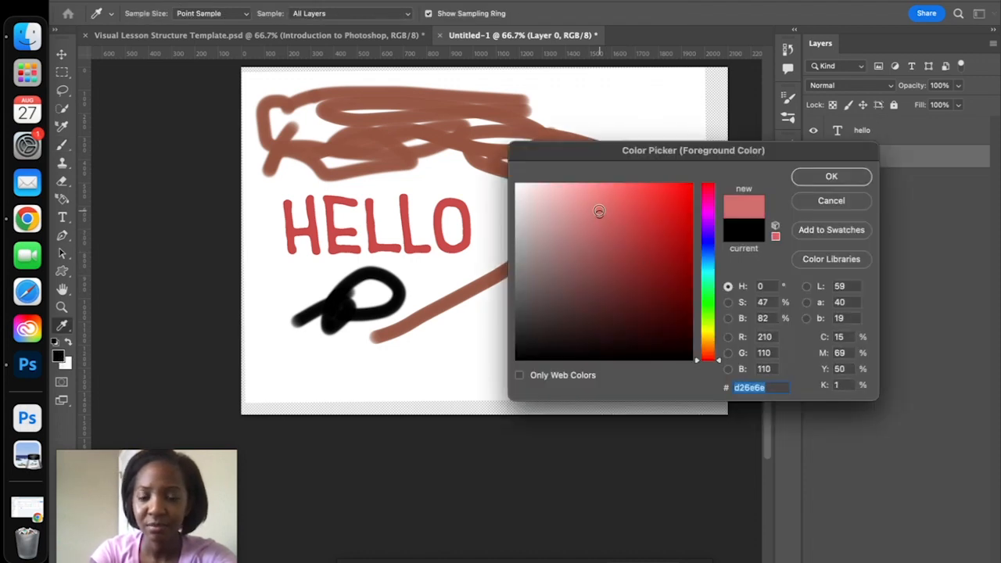
left_click(831, 177)
mouse_move(663, 161)
left_mouse_down()
mouse_move(537, 223)
mouse_move(638, 180)
mouse_move(585, 284)
mouse_move(630, 321)
left_mouse_up()
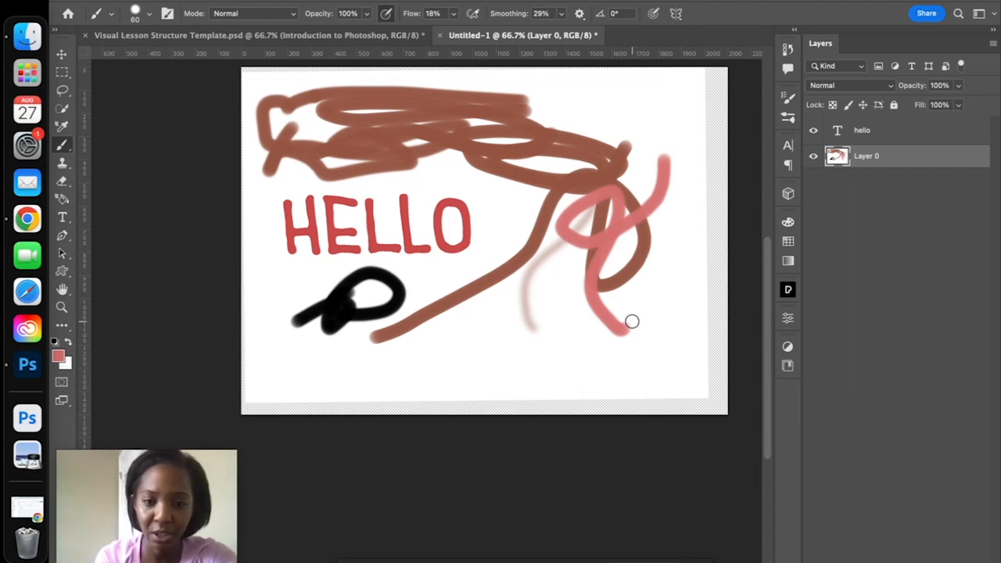
Look through the Color, Swatches and Gradients panels and collapse the group.
left_click(787, 225)
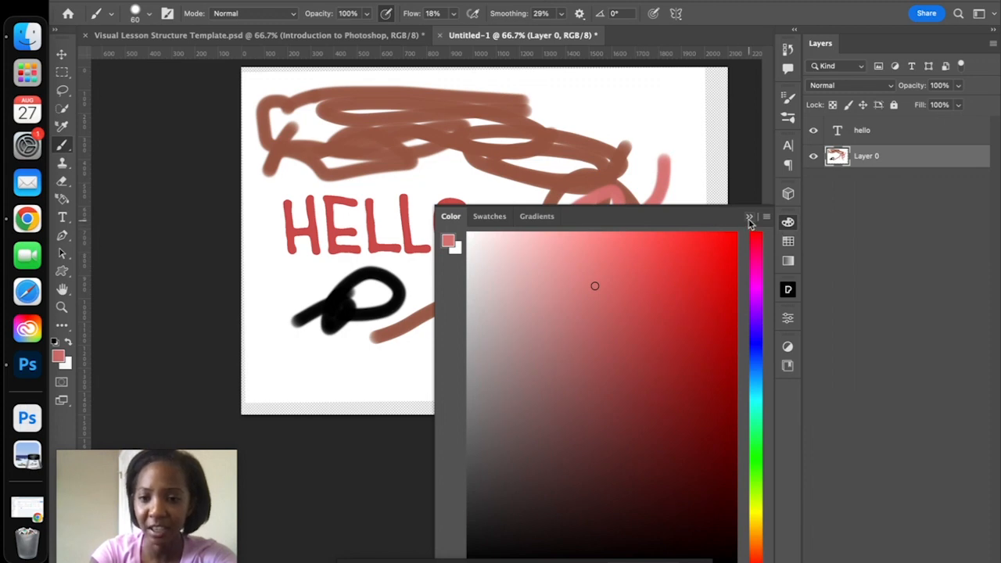
left_click(494, 220)
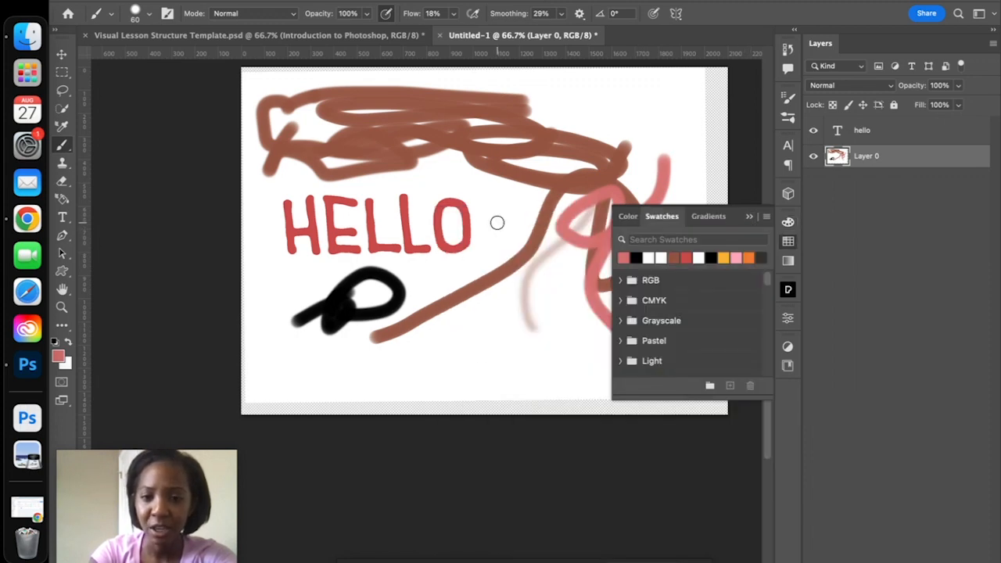
left_click(701, 224)
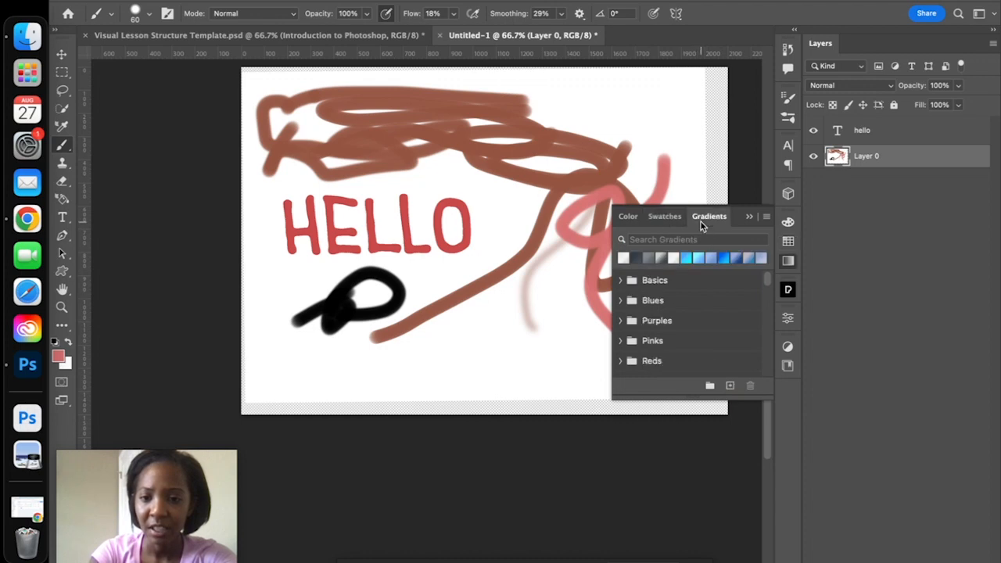
left_click(749, 217)
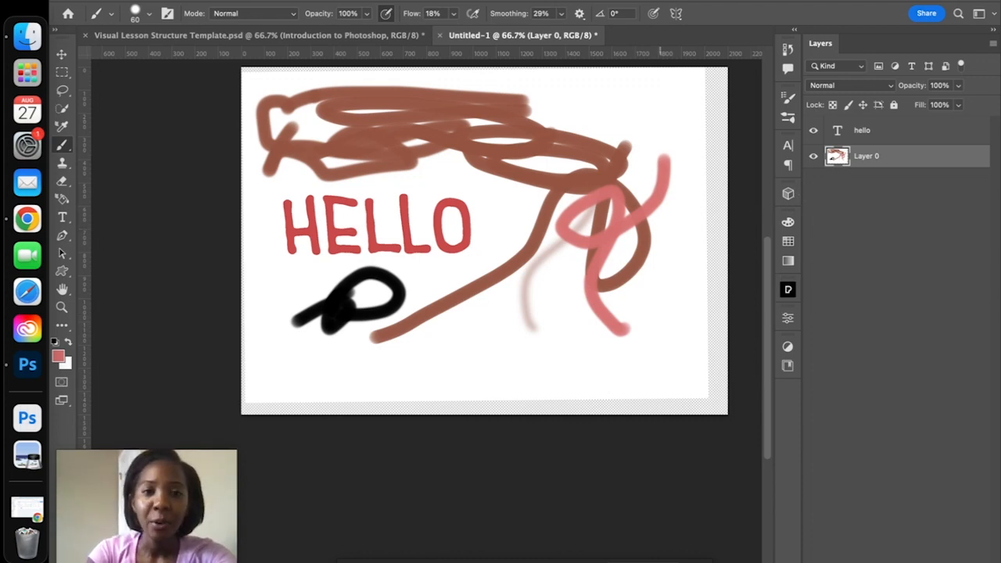
Browse the list of available panels and show the Color panel.
left_click(460, 0)
mouse_move(509, 0)
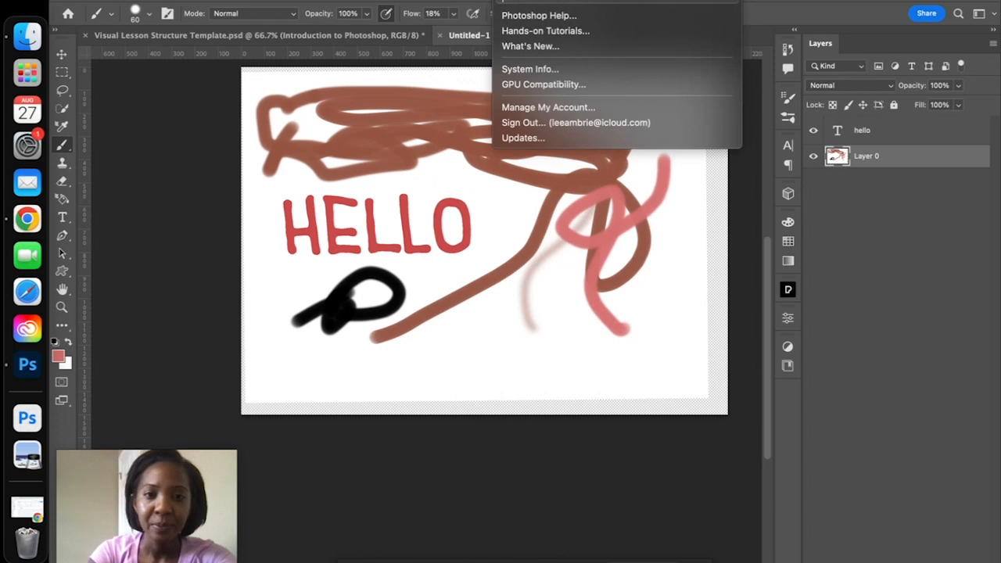
mouse_move(460, 0)
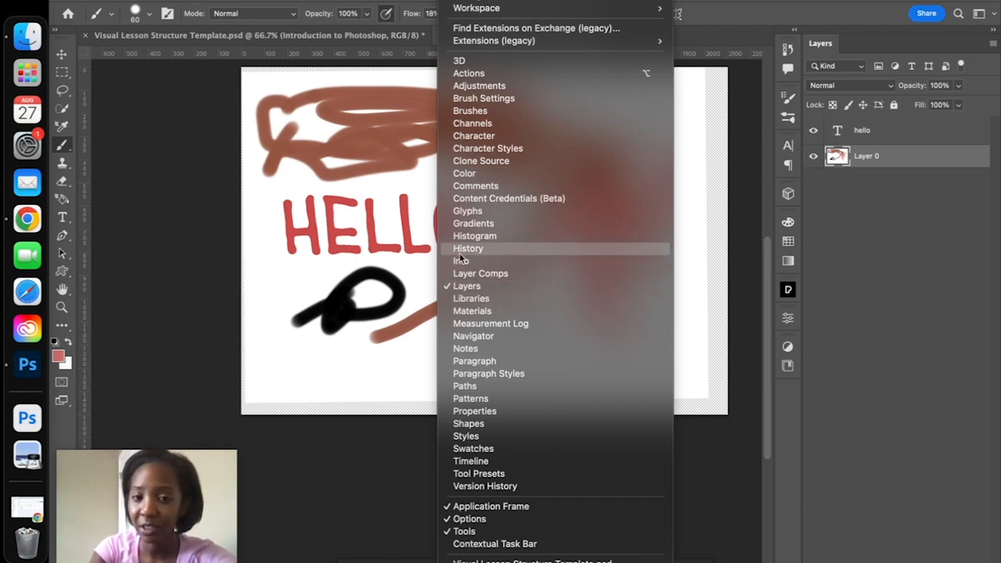
left_click(476, 174)
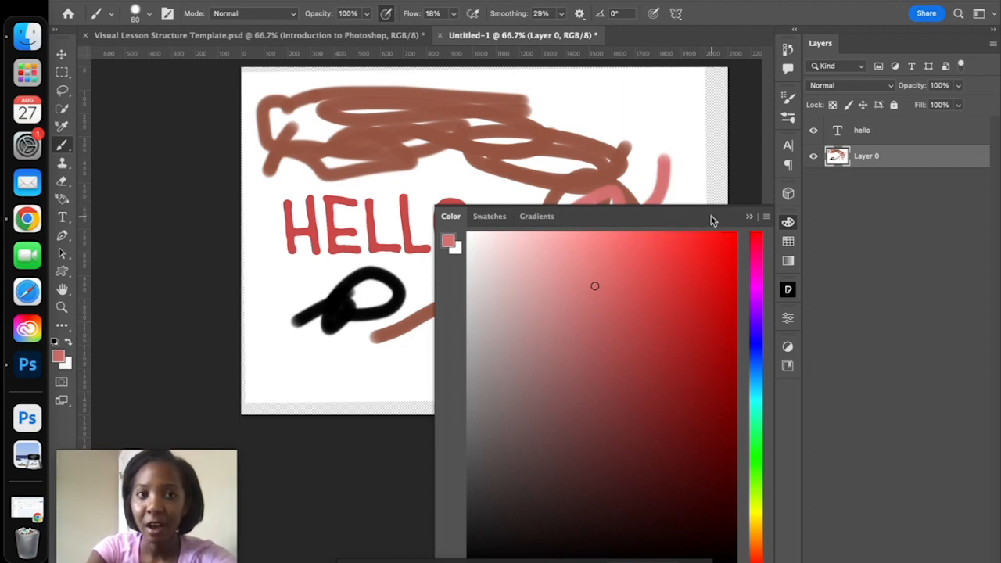
Float the Color, Swatches and Gradients panel group over the canvas and dock it below the other collapsed panels.
left_click_drag(709, 221, 624, 139)
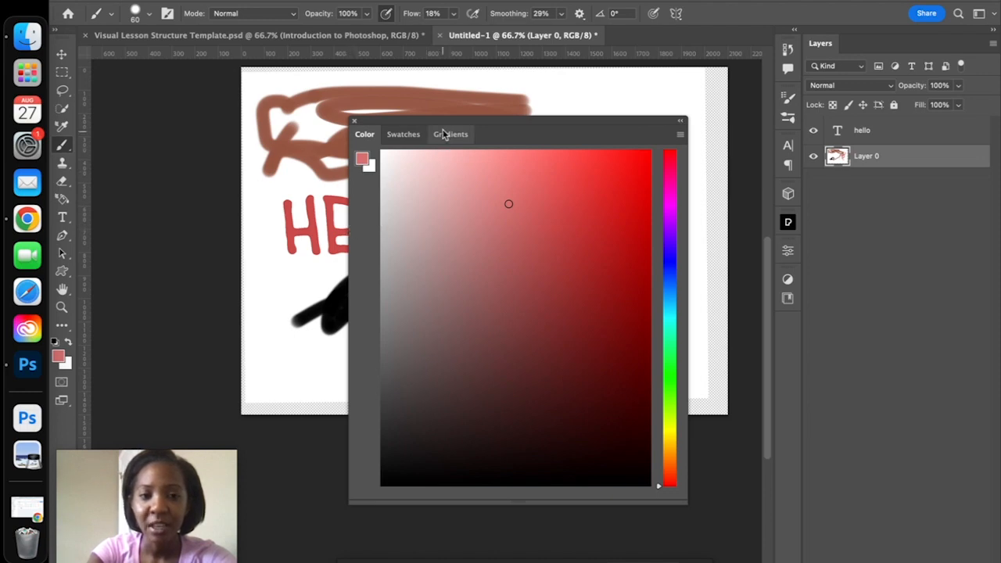
mouse_move(458, 132)
left_mouse_down()
mouse_move(591, 152)
mouse_move(708, 328)
mouse_move(741, 336)
mouse_move(766, 315)
mouse_move(786, 325)
mouse_move(746, 325)
mouse_move(796, 350)
mouse_move(791, 327)
left_mouse_up()
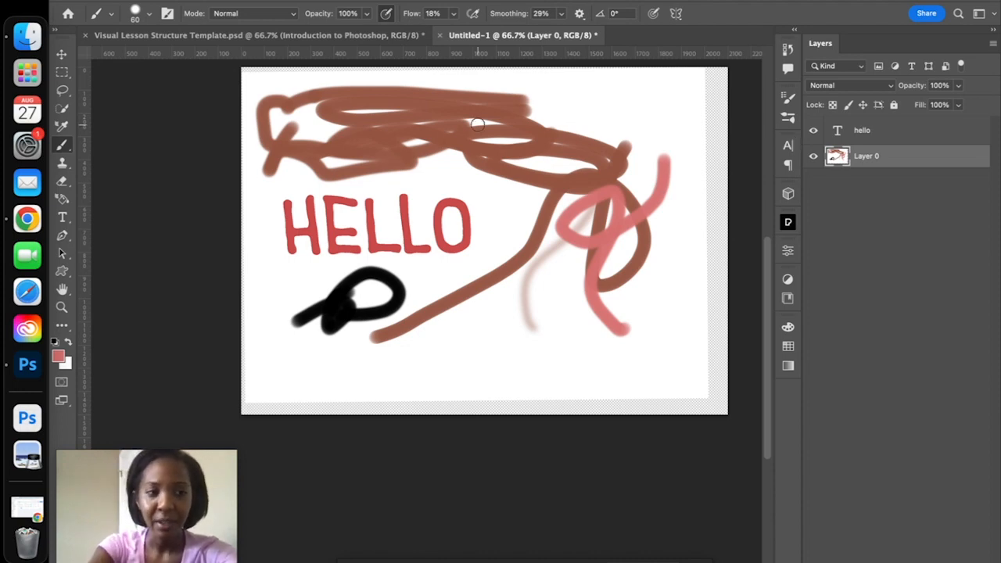
left_click_drag(66, 45, 48, 103)
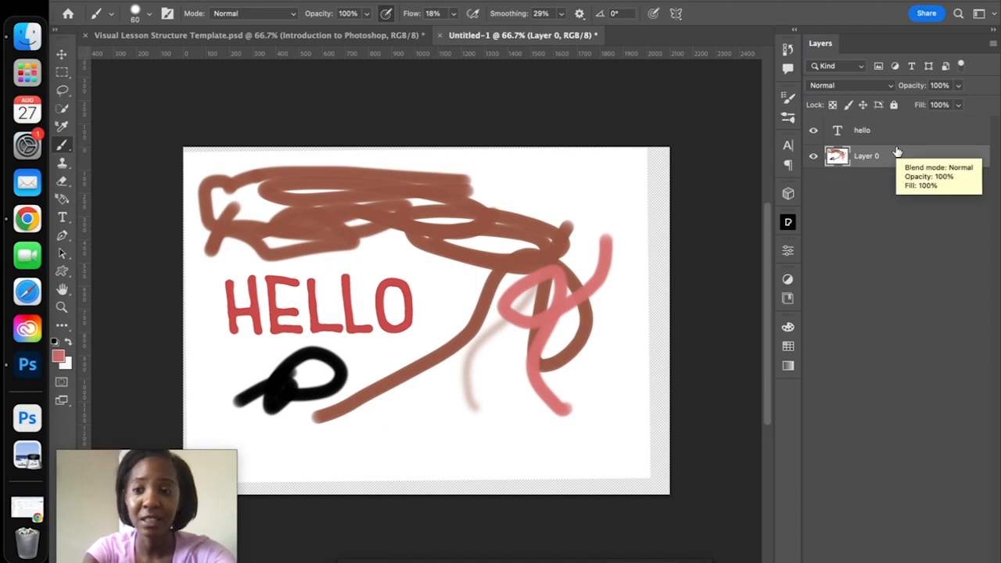
Switch the workspace to GMetrixPsLita, to Photography and finally to Graphic and Web to compare the panel layouts.
left_click(978, 14)
left_click(980, 17)
left_click(980, 17)
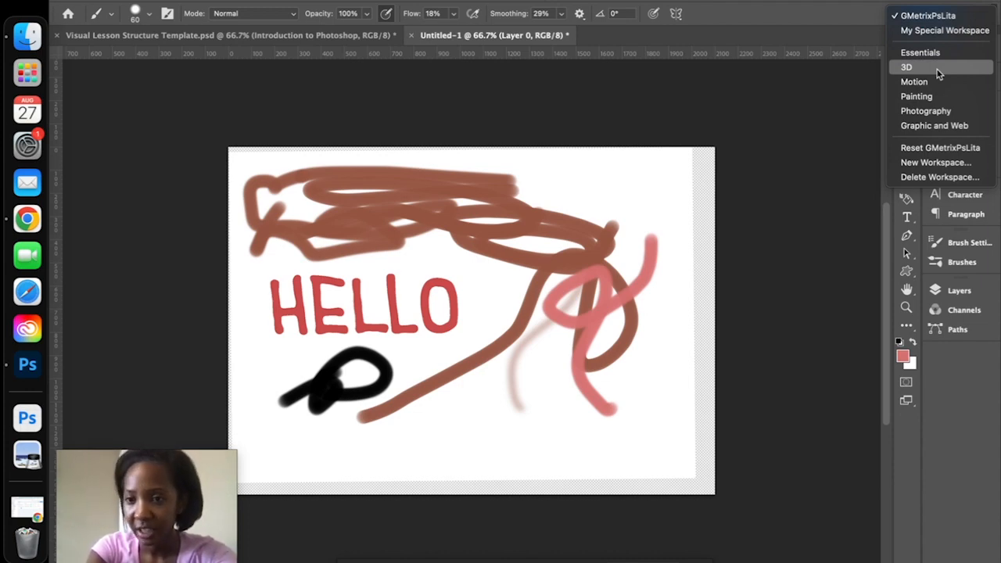
left_click(943, 114)
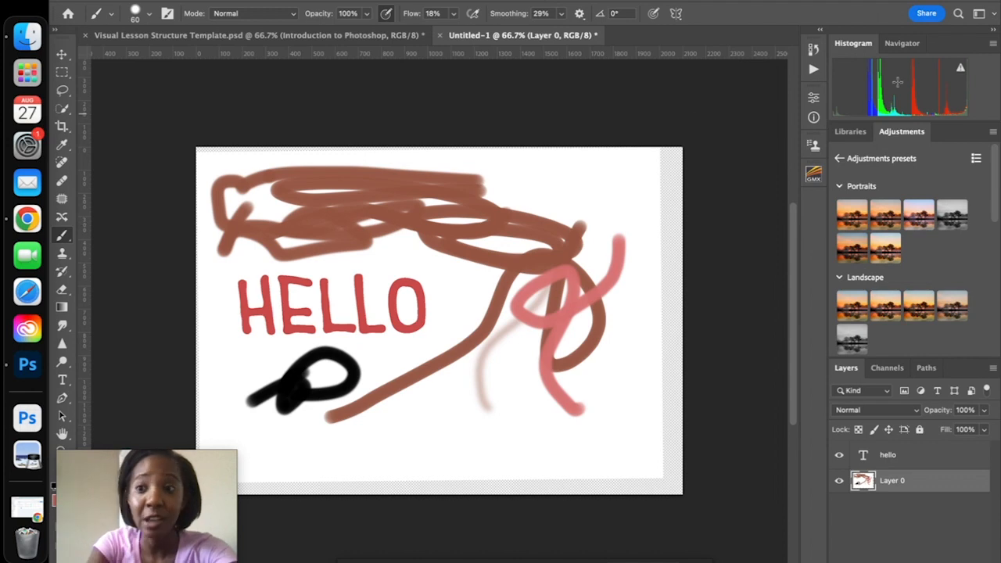
left_click(979, 14)
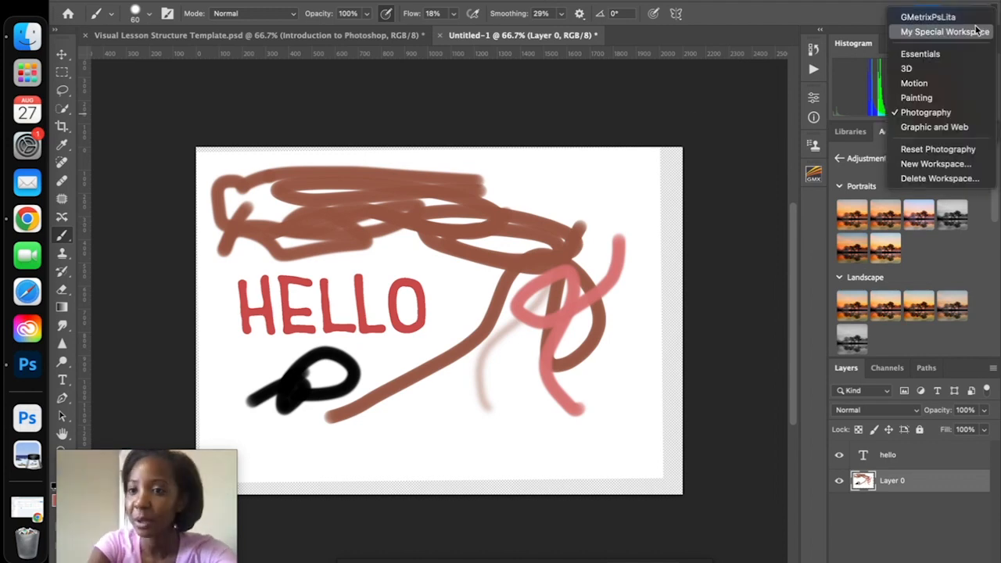
left_click(943, 127)
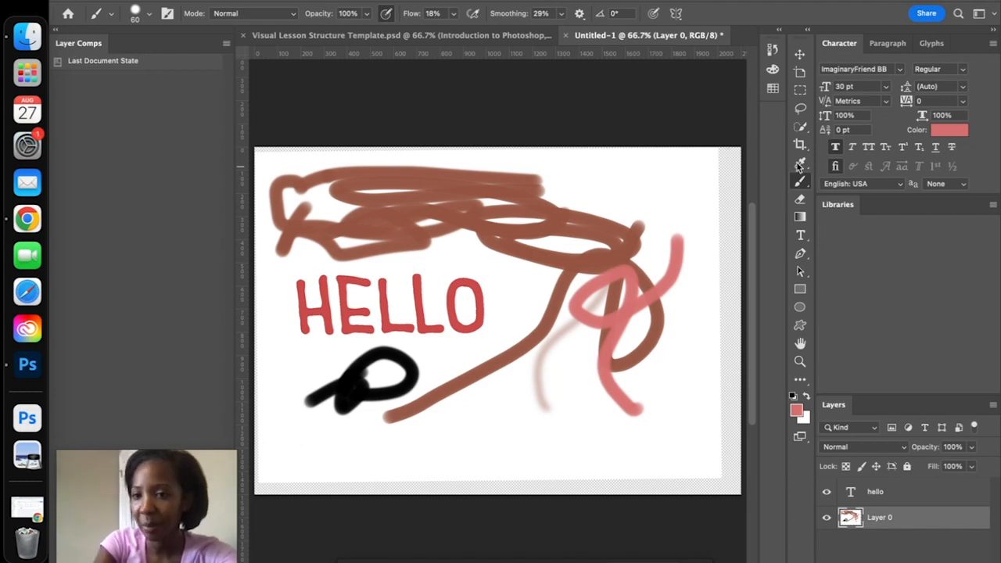
Switch the workspace to Painting.
left_click(978, 13)
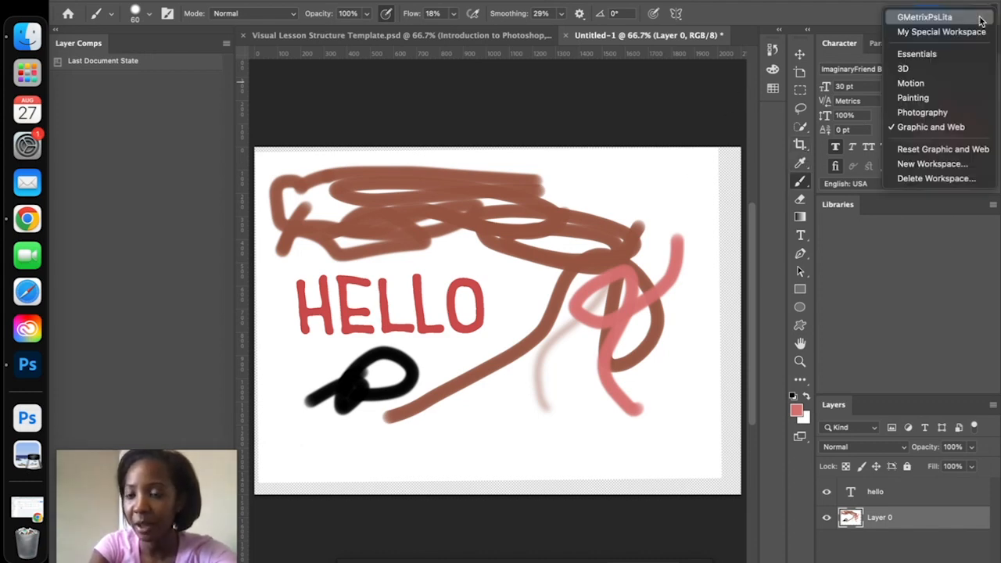
left_click(952, 97)
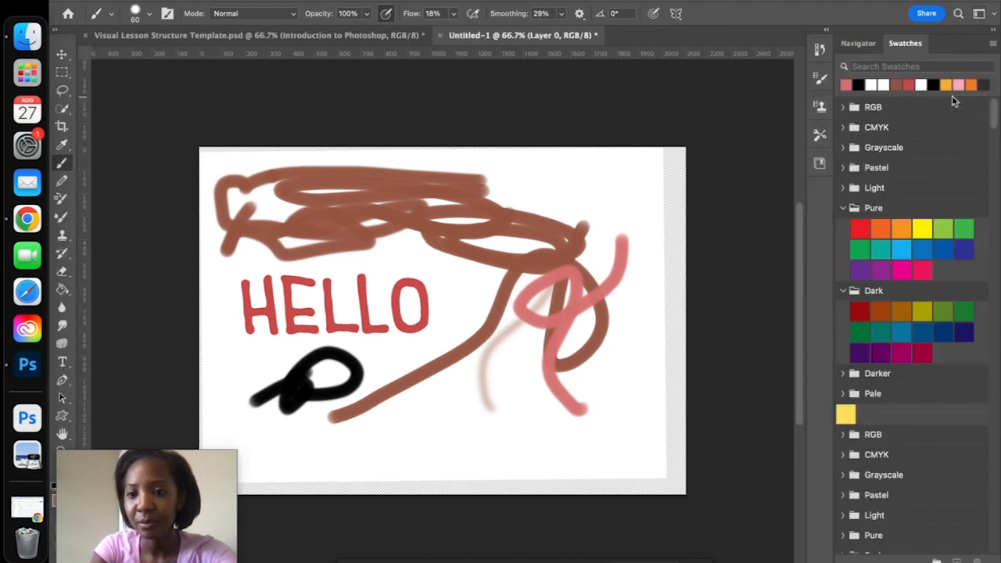
left_click(978, 14)
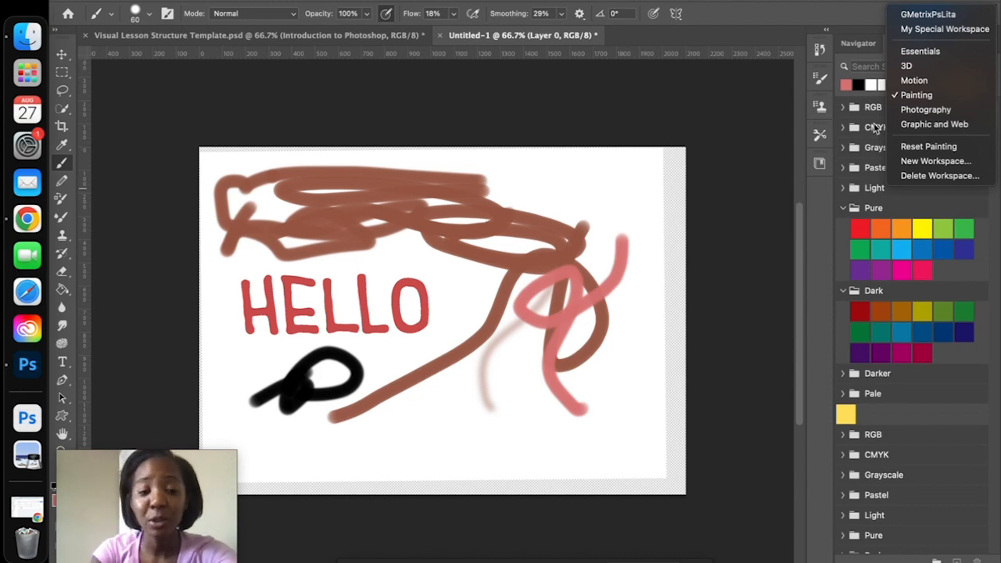
left_click(937, 161)
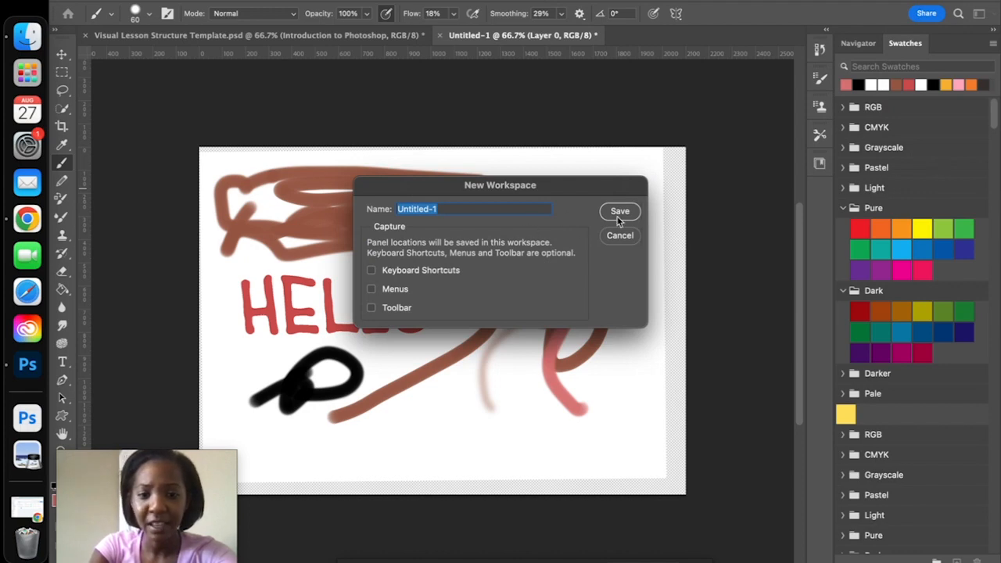
left_click(612, 240)
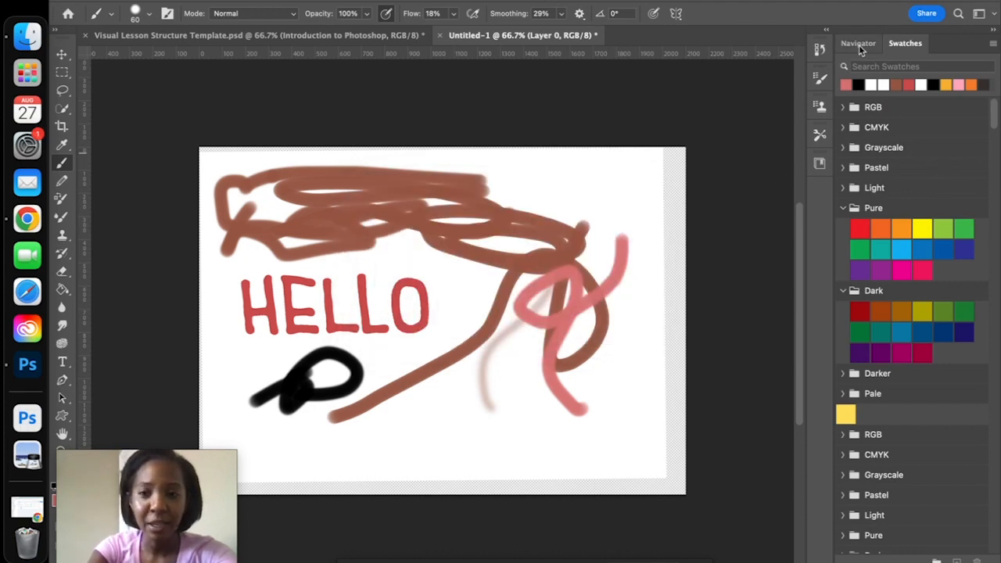
left_click(976, 19)
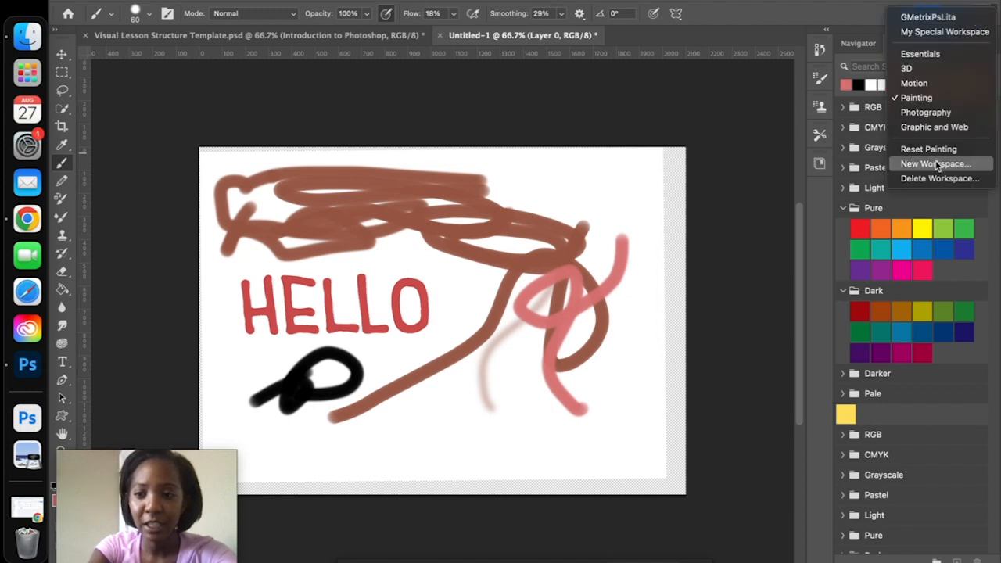
left_click(737, 102)
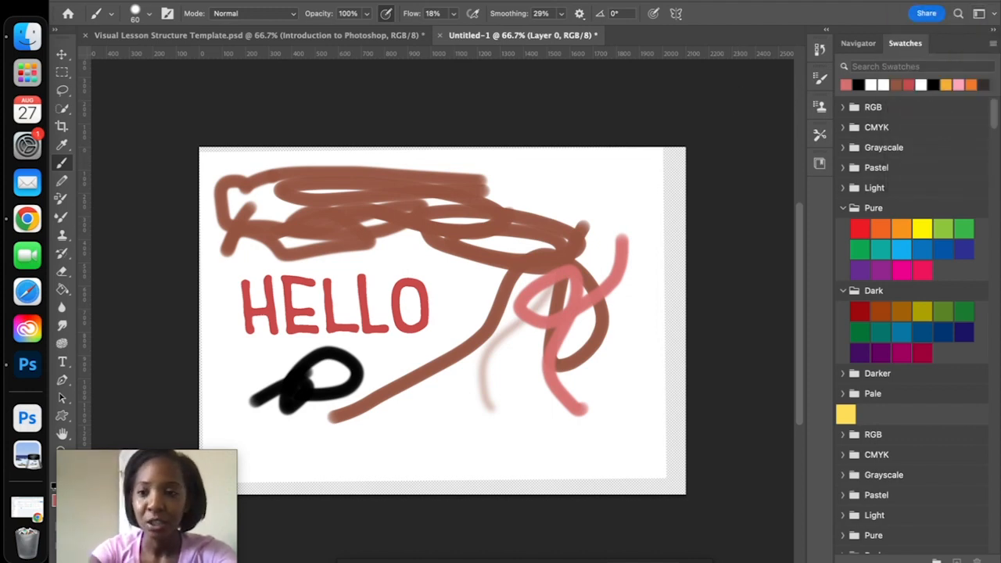
Float several collapsed panels over the canvas and dock the Swatches panel next to the tools.
left_click_drag(907, 43, 723, 87)
left_click_drag(829, 110, 419, 109)
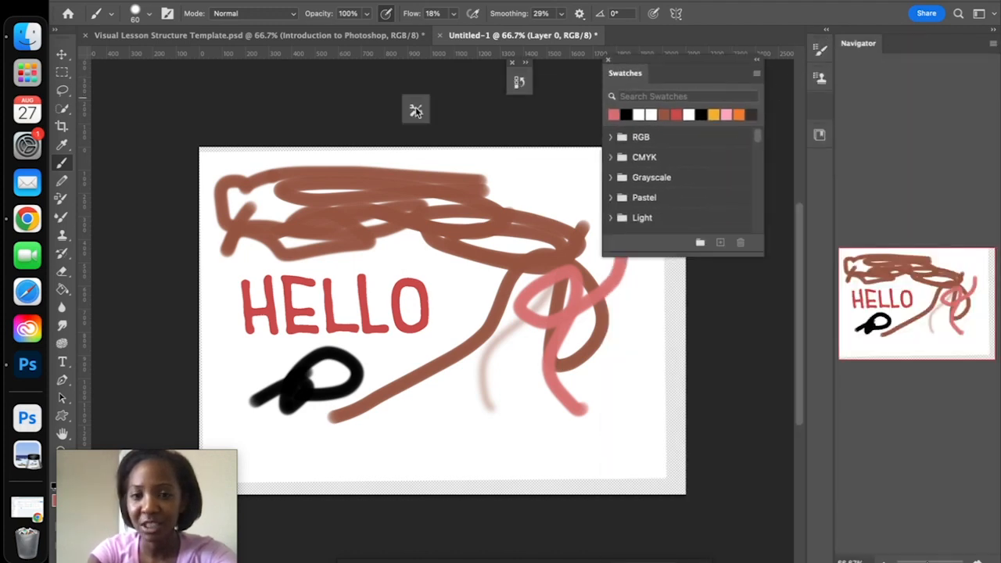
left_click_drag(819, 136, 774, 159)
left_click_drag(712, 79, 90, 241)
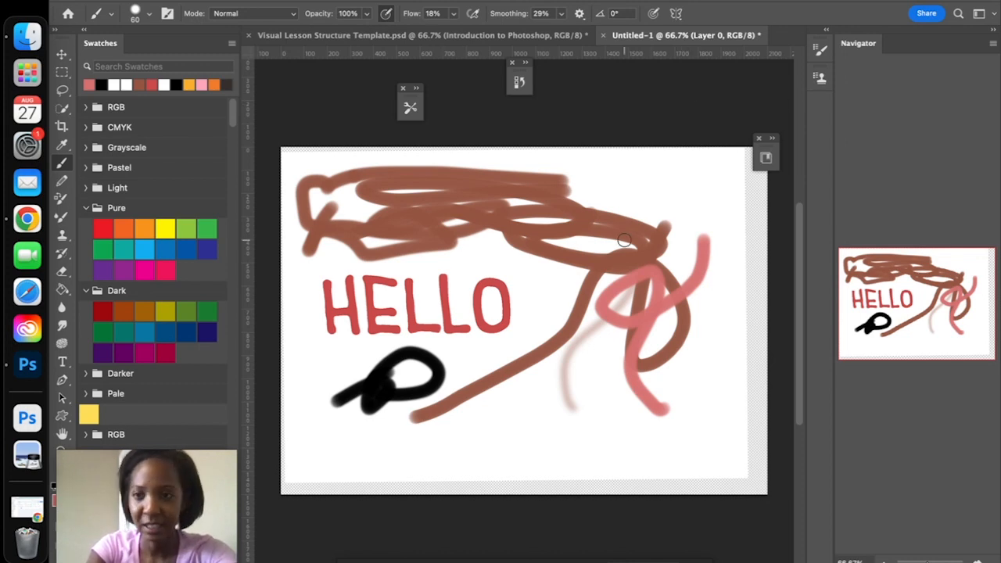
Save the current panel arrangement as a new workspace named "crazy workspace".
left_click(978, 13)
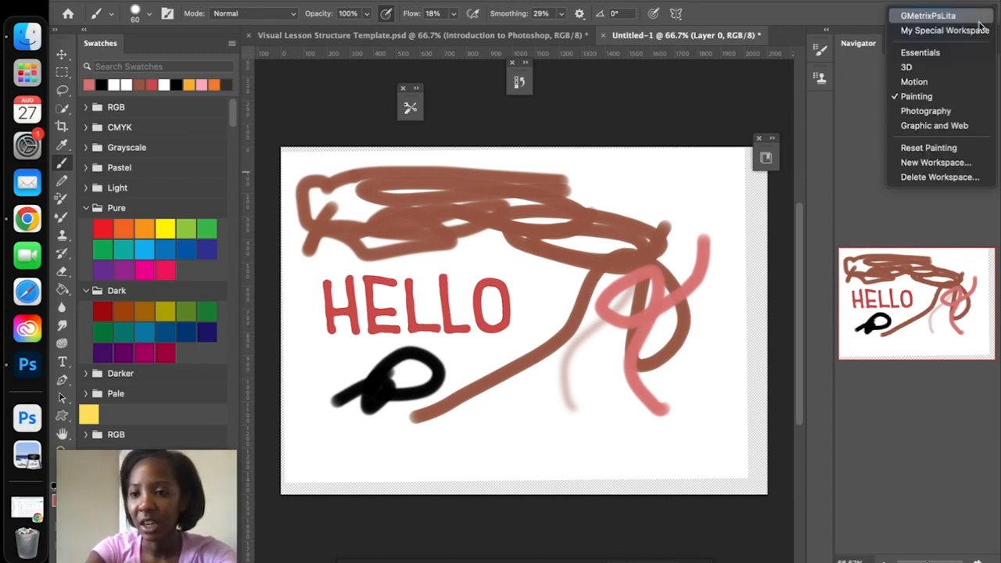
left_click(966, 163)
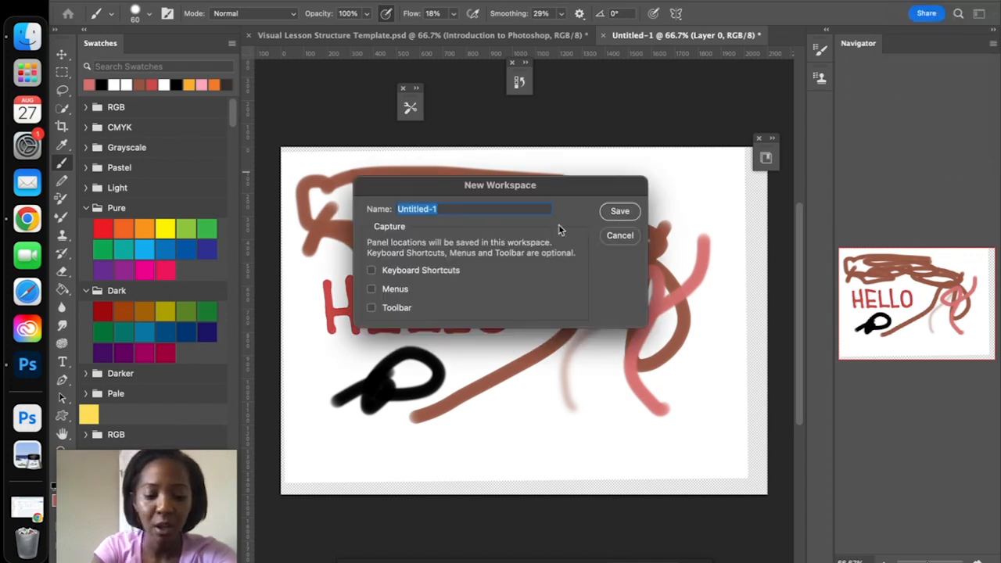
type("crazy wor")
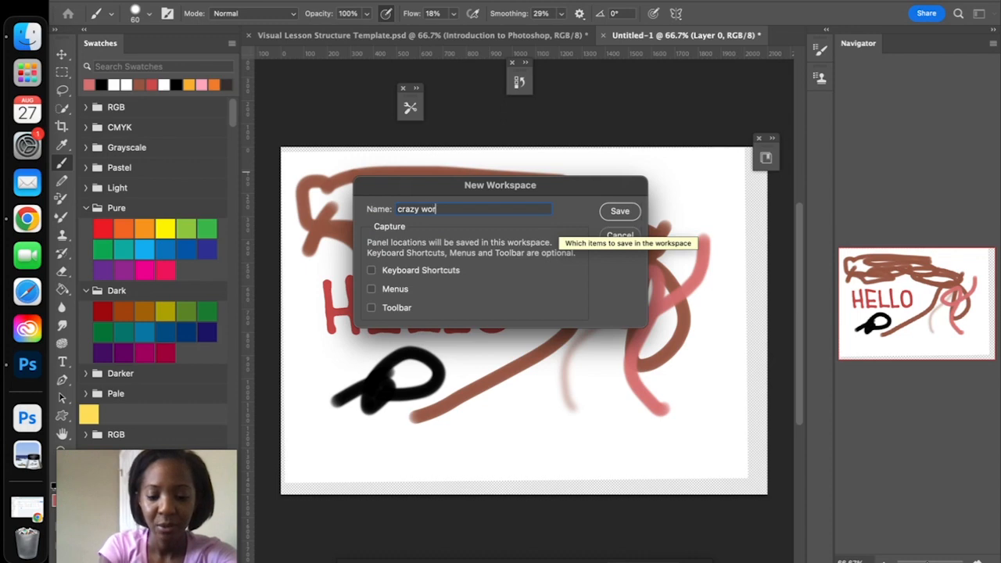
type("ks")
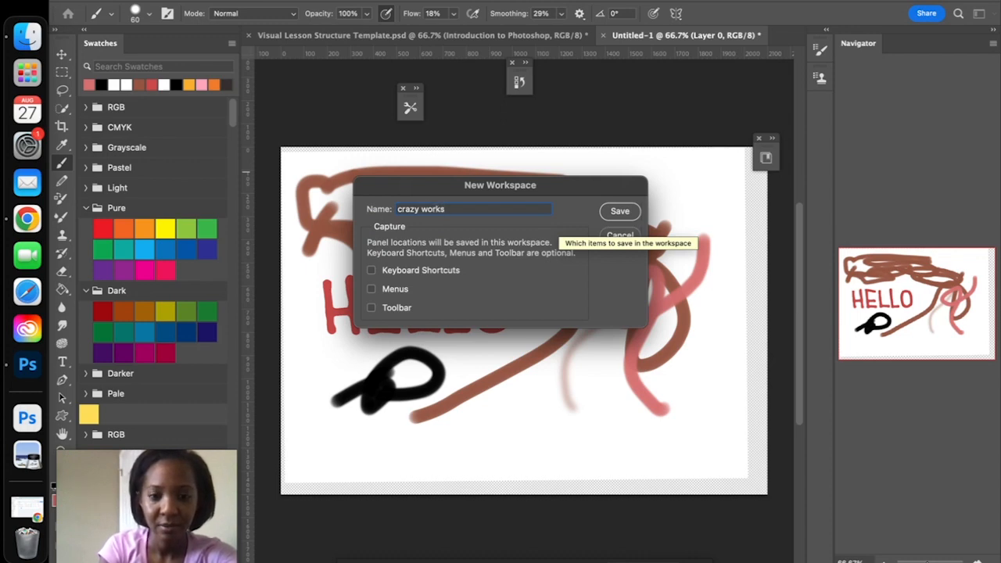
type("opace")
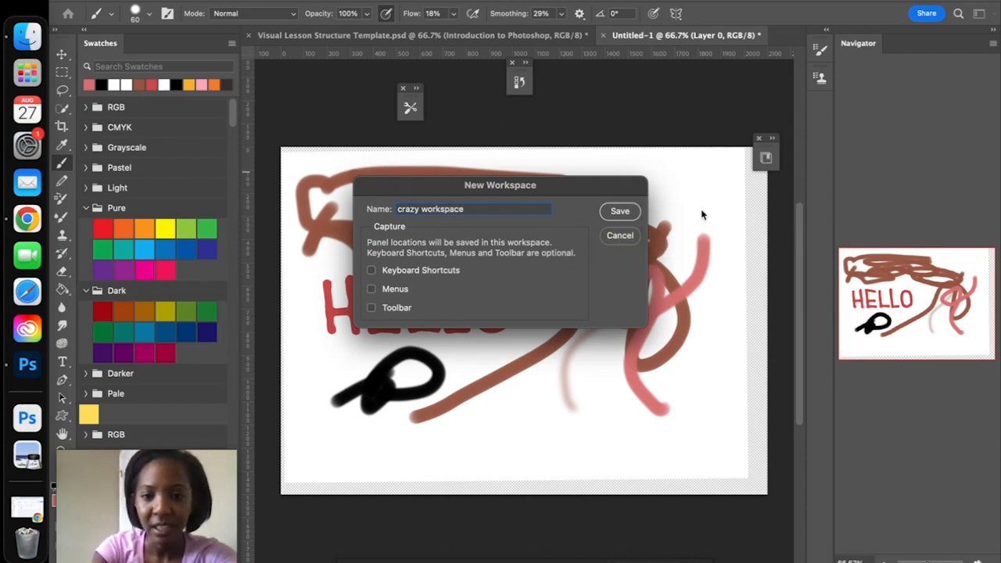
left_click(621, 212)
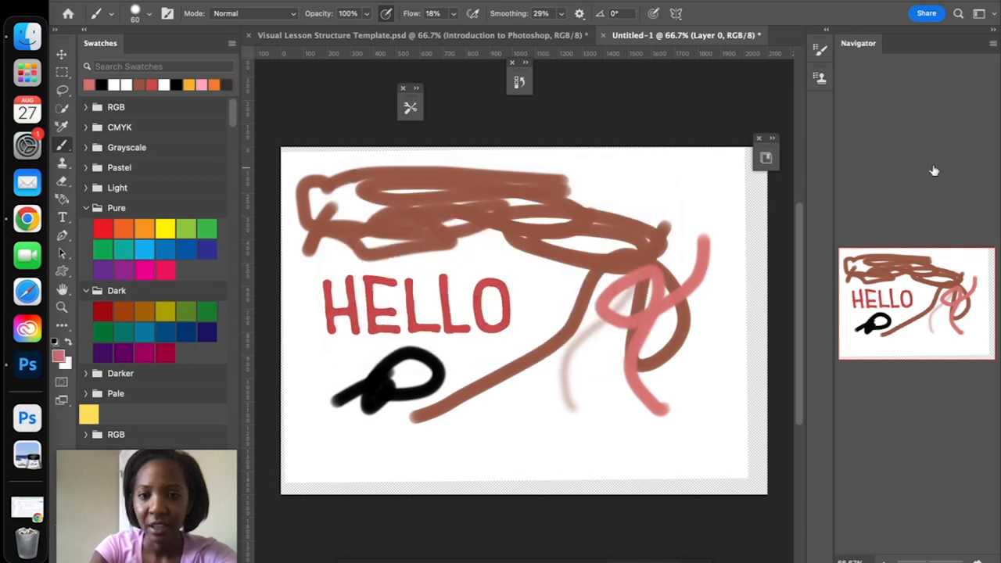
Switch to the Essentials workspace and back to crazy workspace to compare the two panel layouts.
left_click(992, 15)
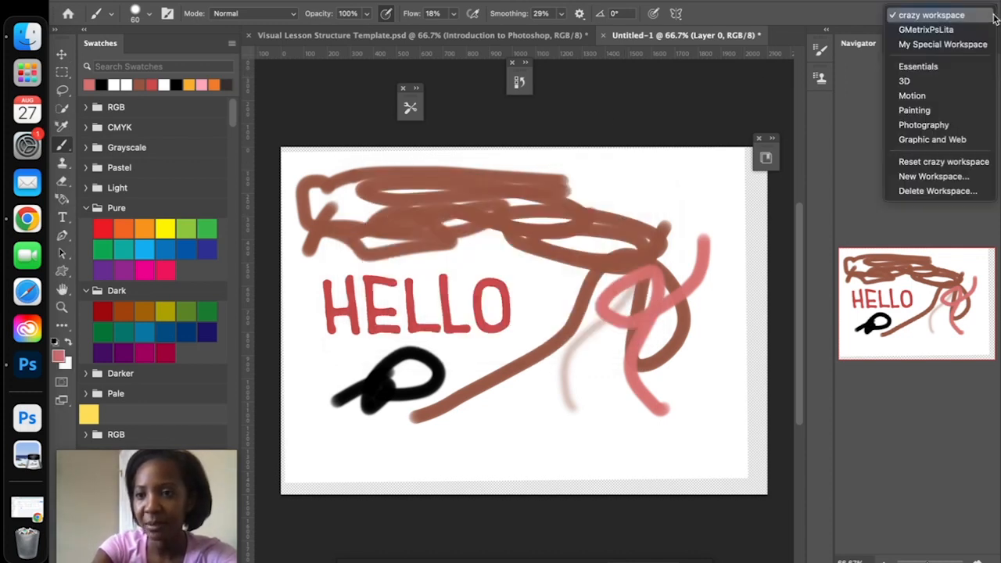
left_click(963, 67)
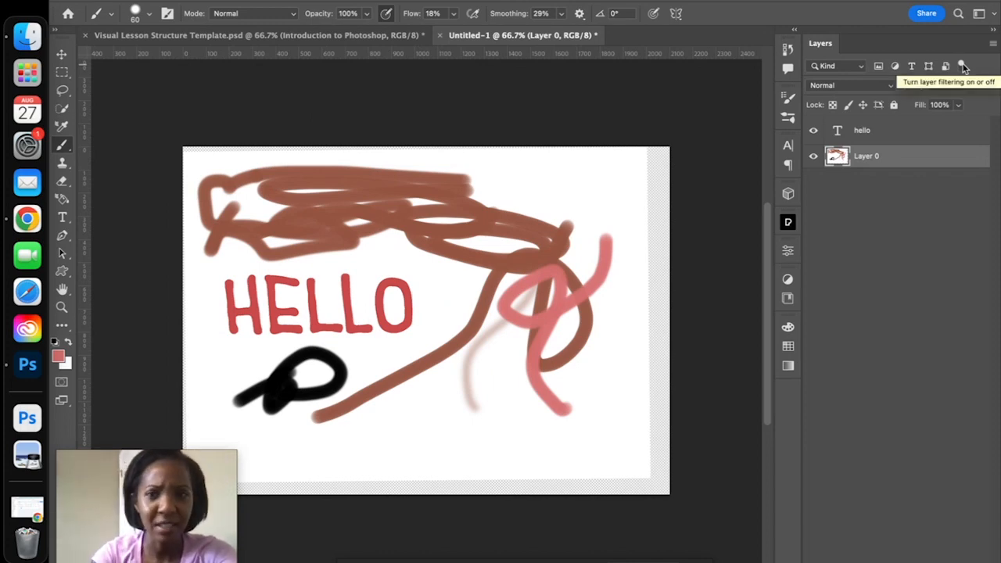
left_click(993, 14)
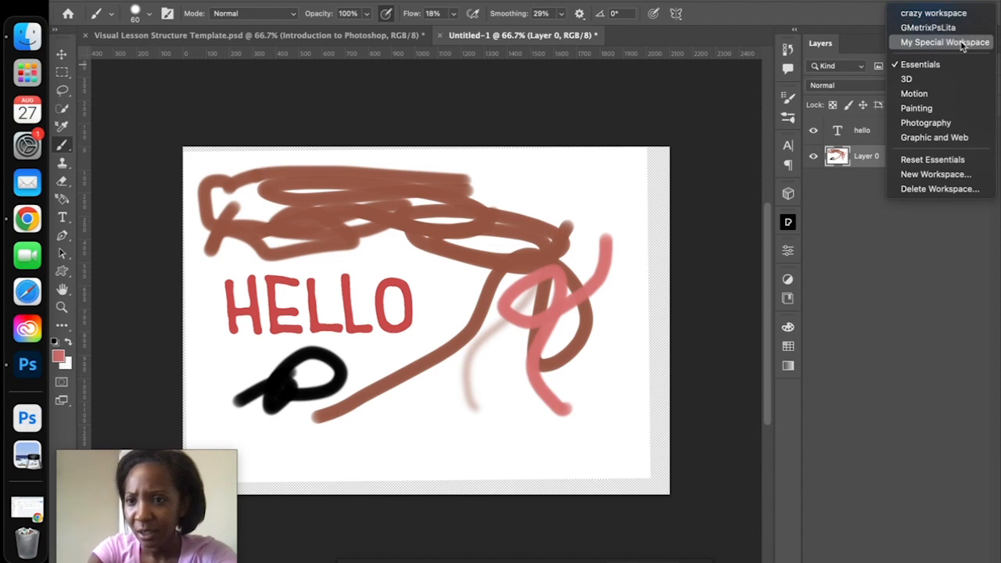
left_click(942, 13)
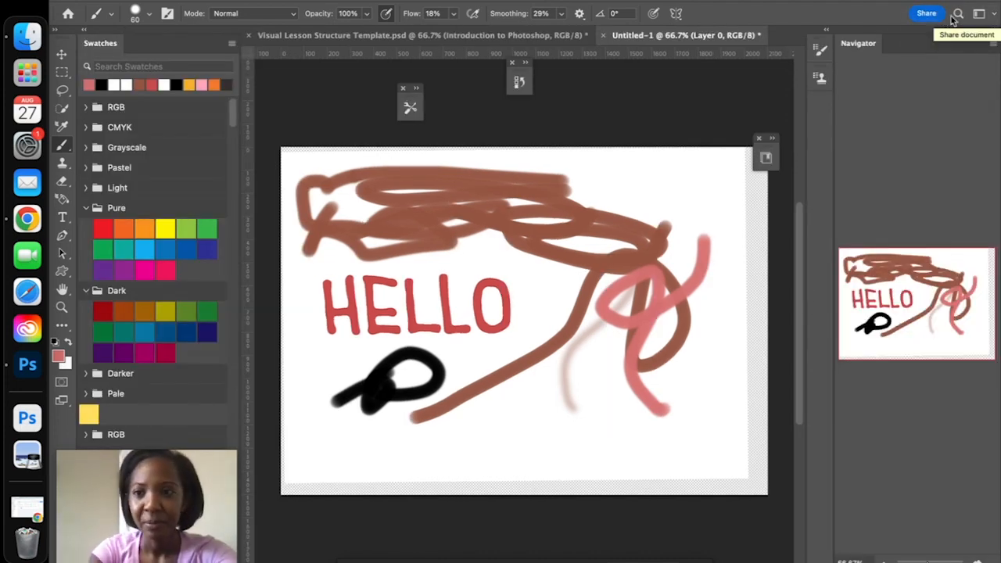
left_click(992, 13)
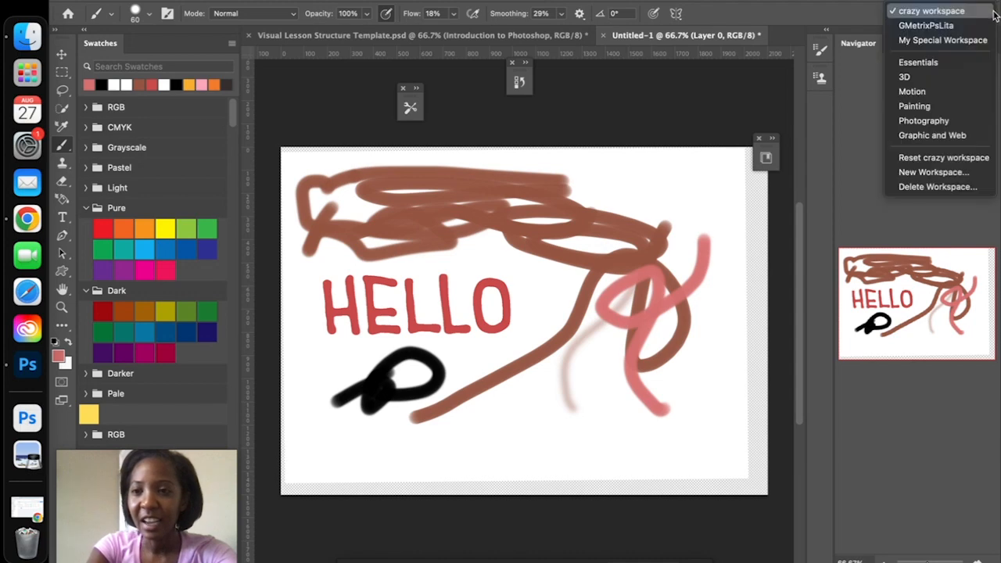
left_click(850, 11)
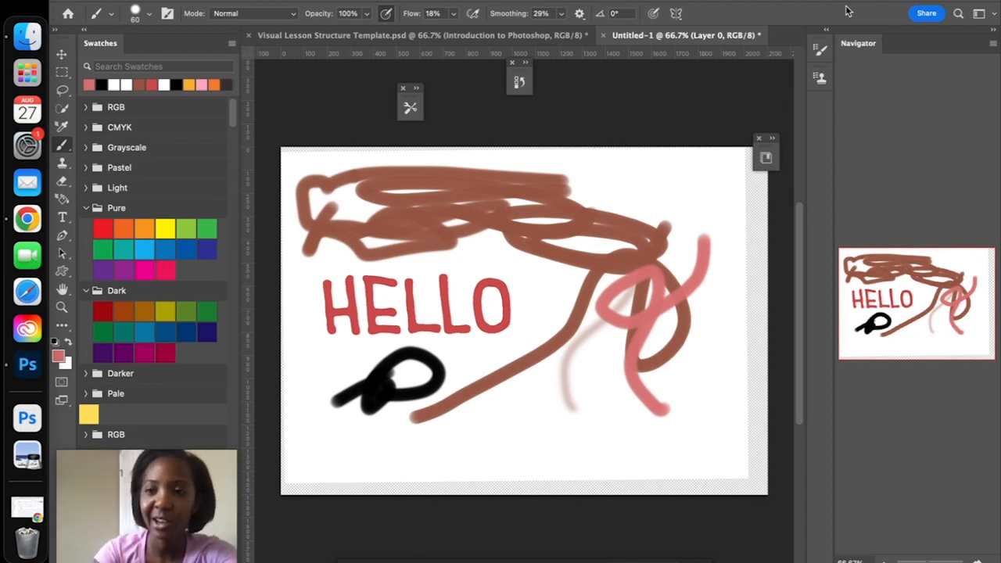
Switch the workspace to Essentials.
left_click(991, 14)
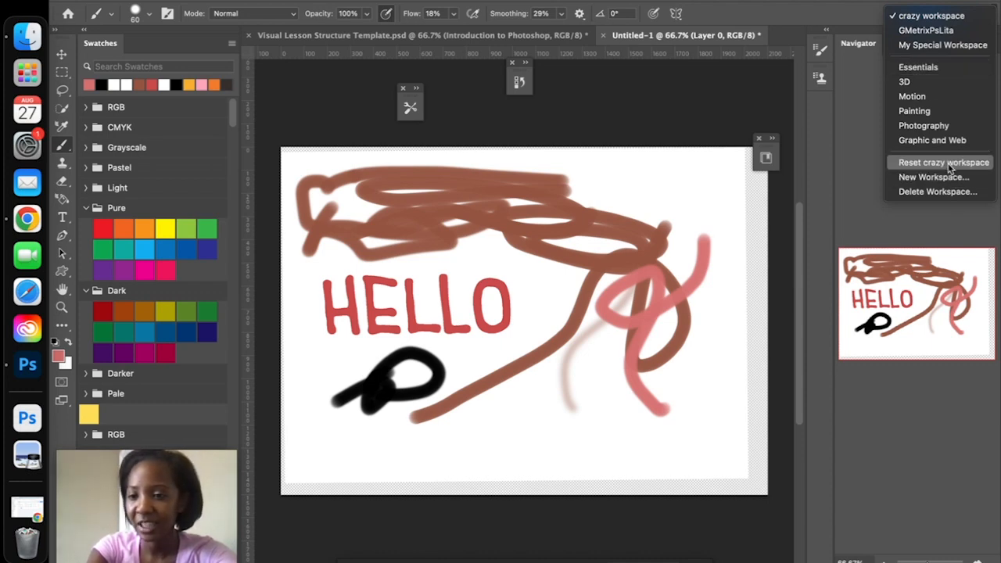
left_click(929, 68)
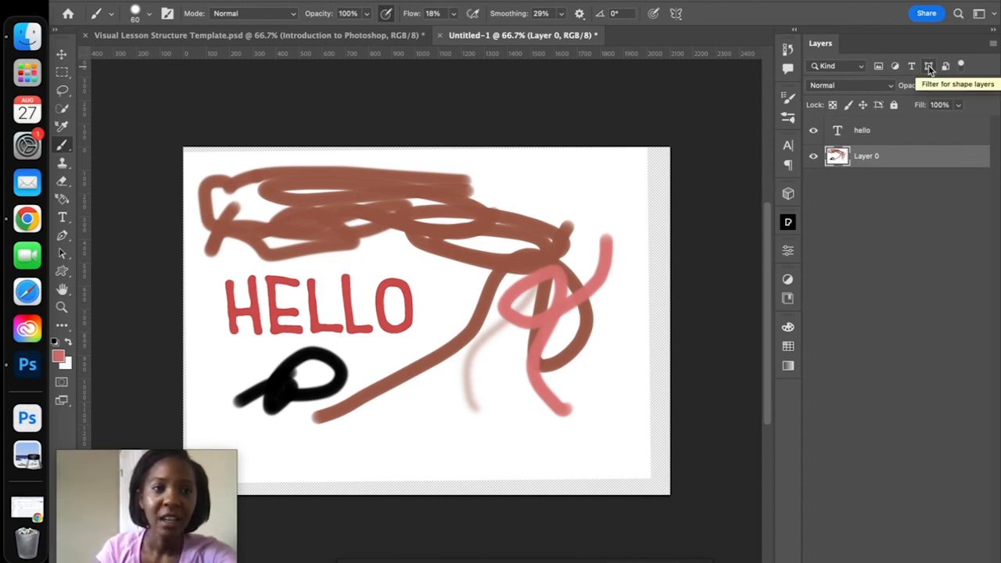
scroll(616, 138, "down", 4)
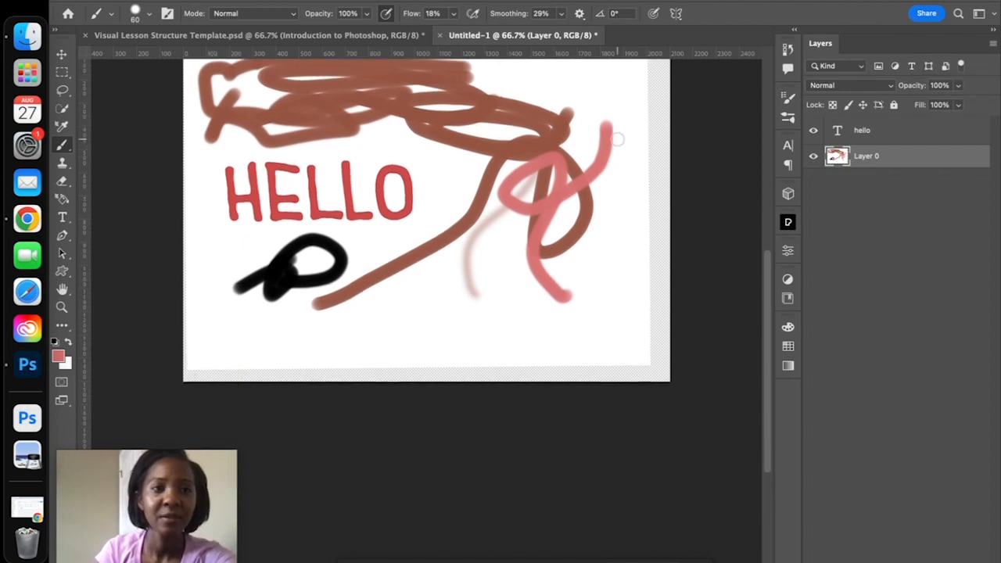
scroll(617, 139, "down", 3)
scroll(617, 139, "up", 10)
scroll(617, 139, "down", 3)
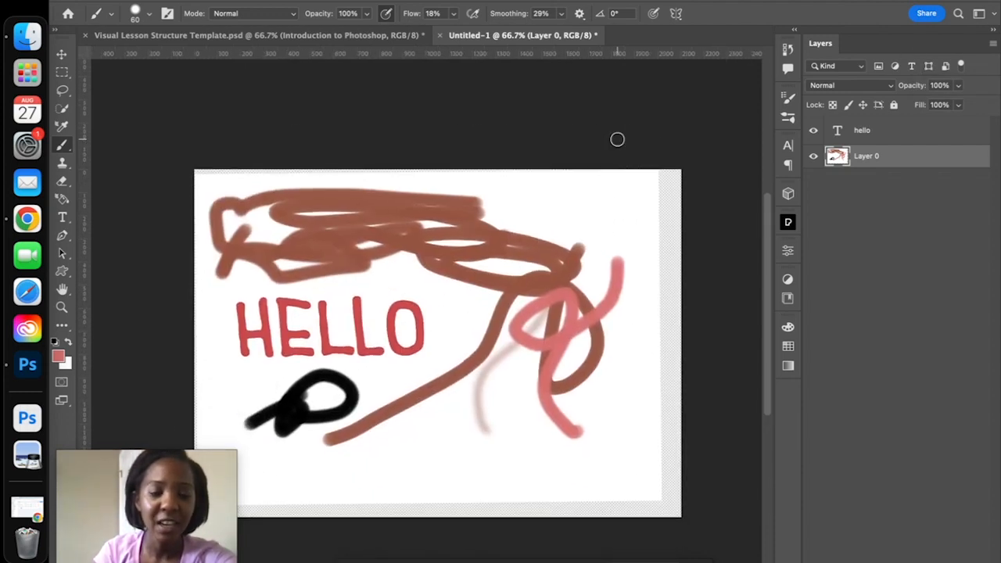
scroll(617, 140, "up", 1)
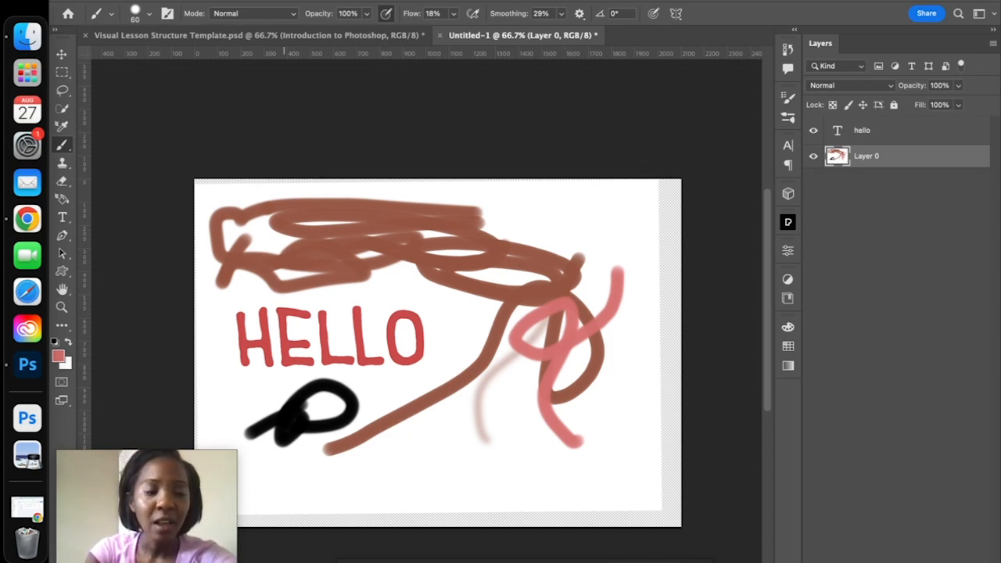
left_click(106, 1)
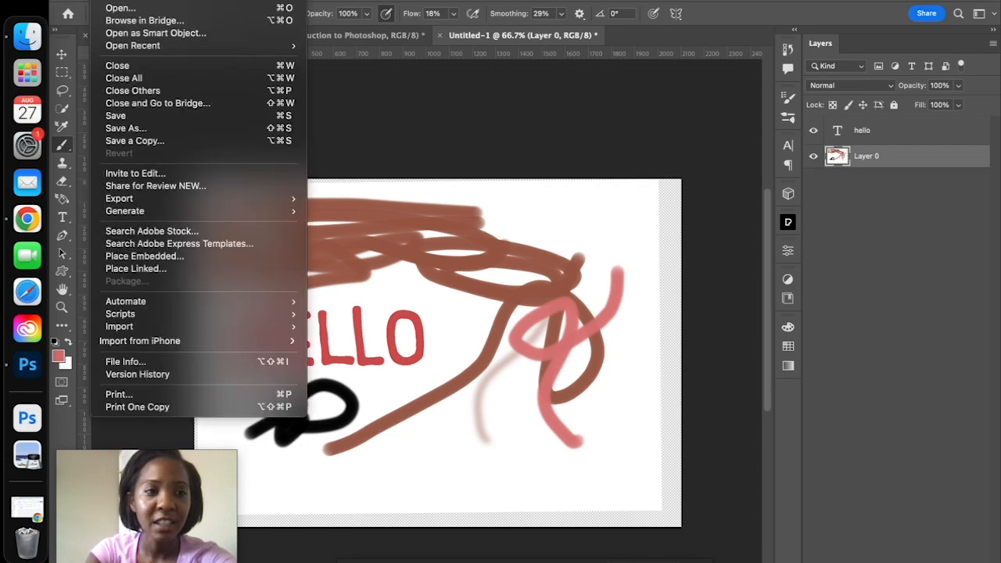
mouse_move(18, 1)
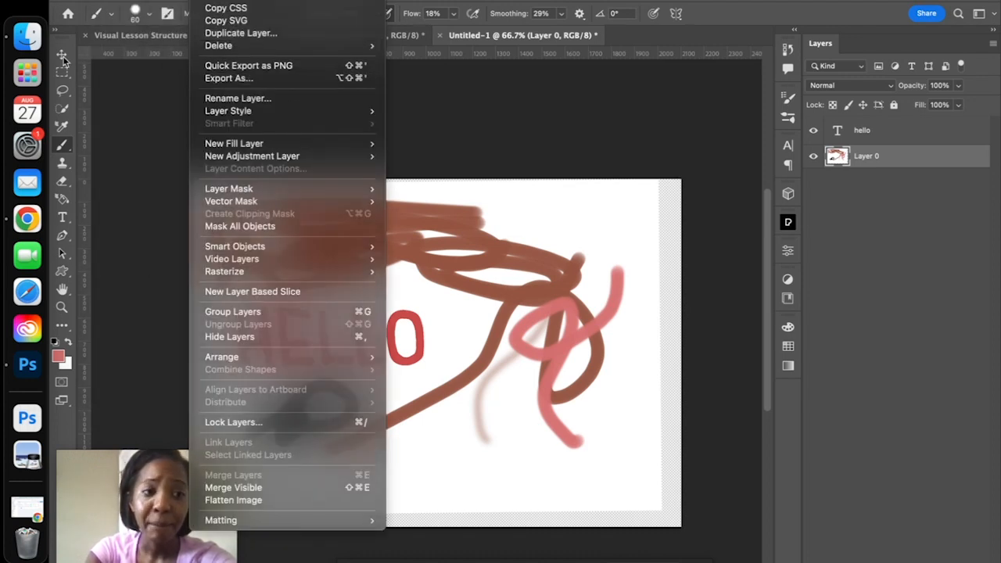
left_click(63, 54)
left_click(63, 55)
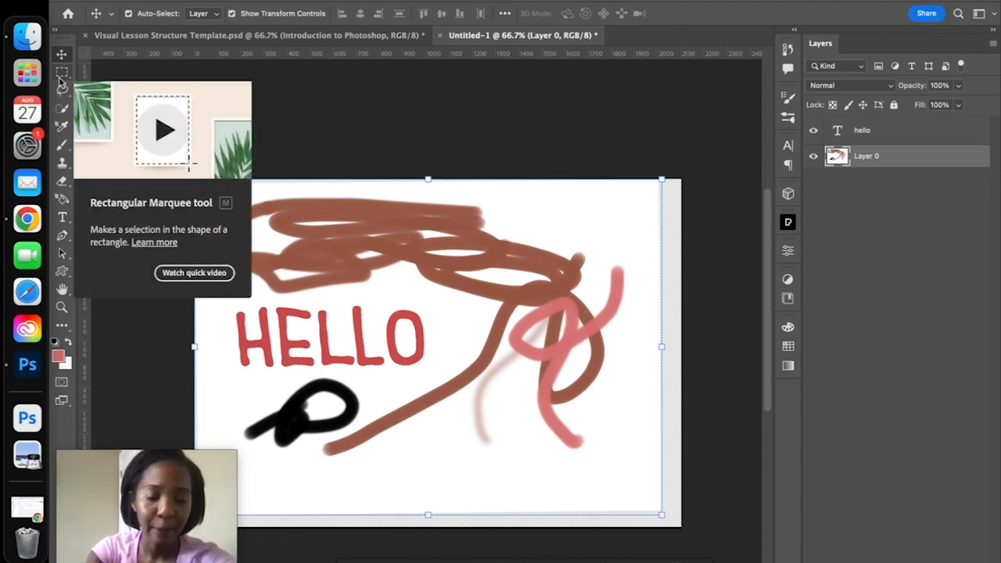
Create a text box in the empty area below the pink scribble and enter the shortcut "Ctrl + -".
left_click(62, 217)
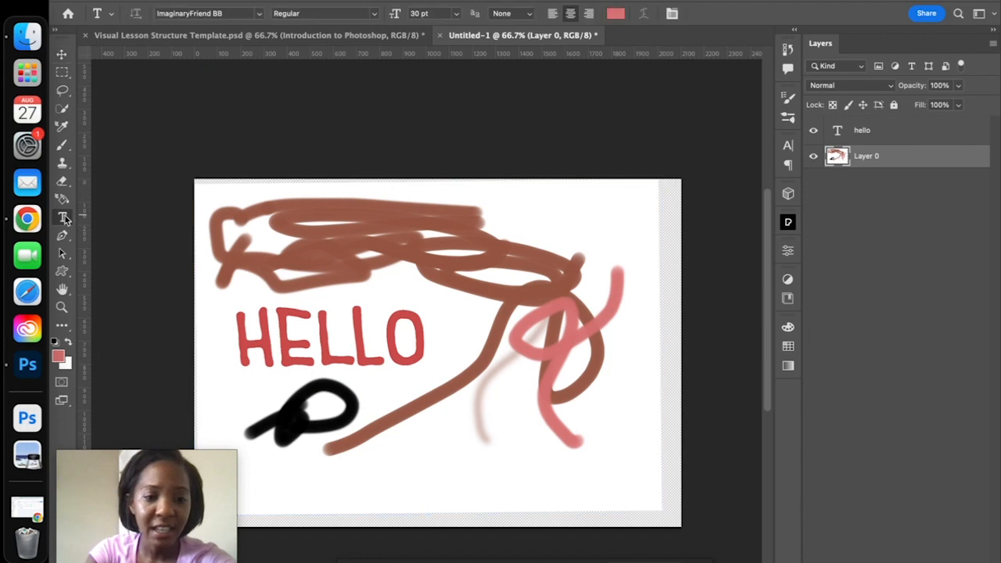
left_click_drag(407, 441, 545, 492)
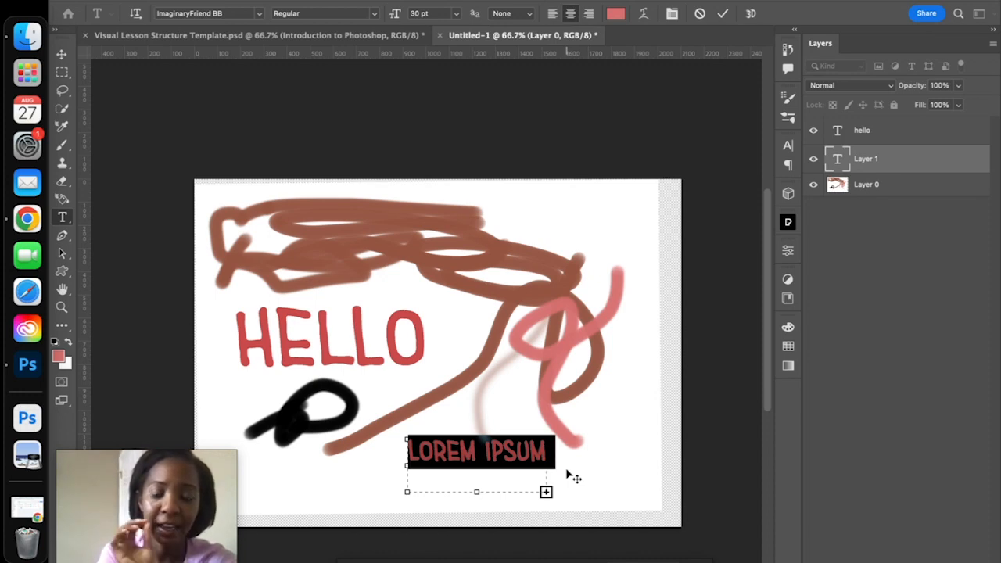
type("CT")
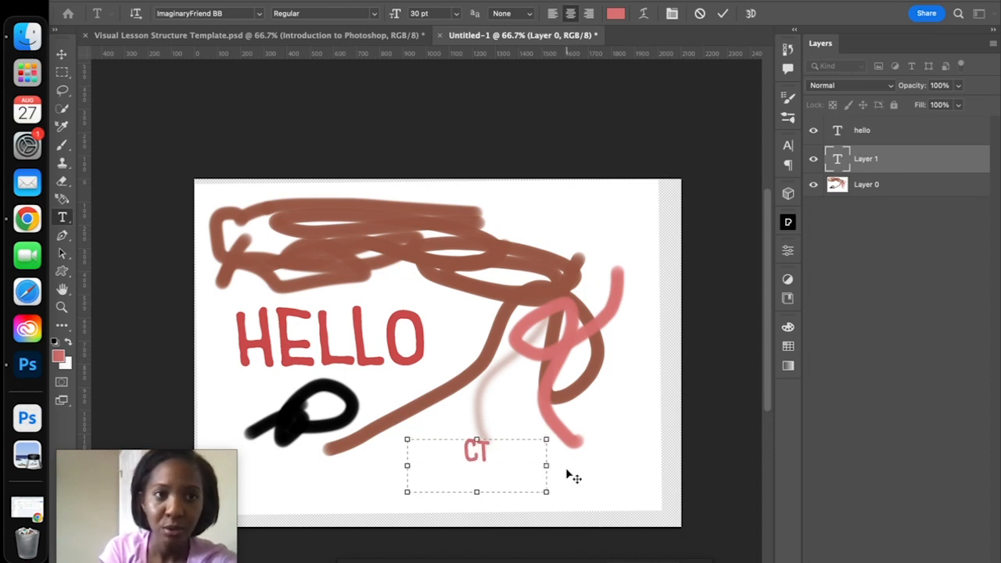
type("RL")
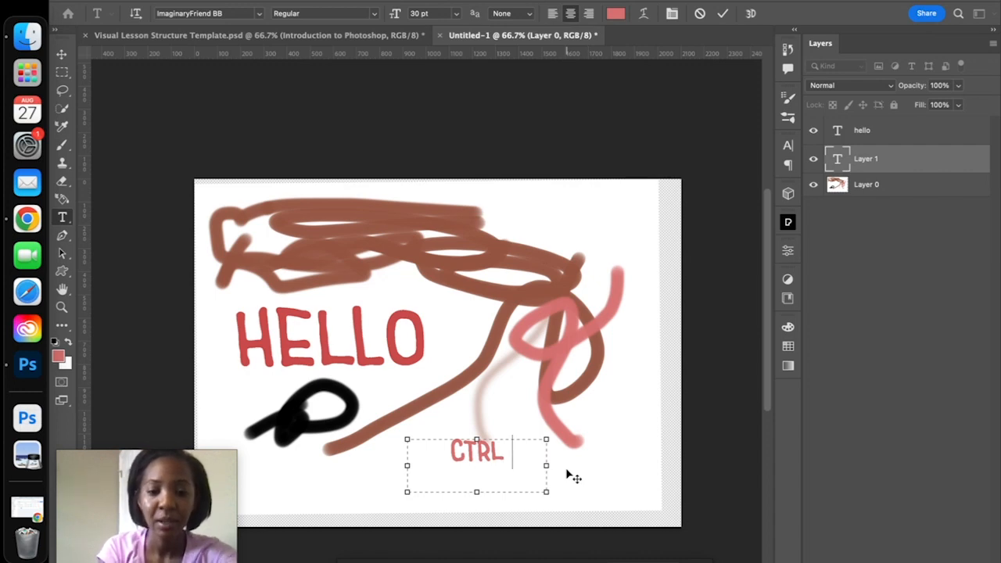
type(" + ")
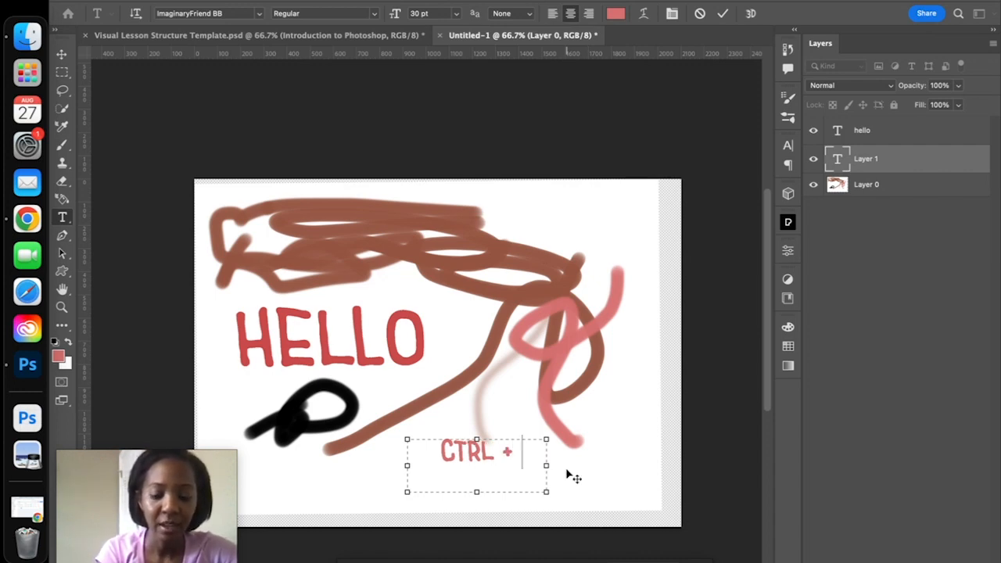
type("_")
key("BackSpace")
type("-")
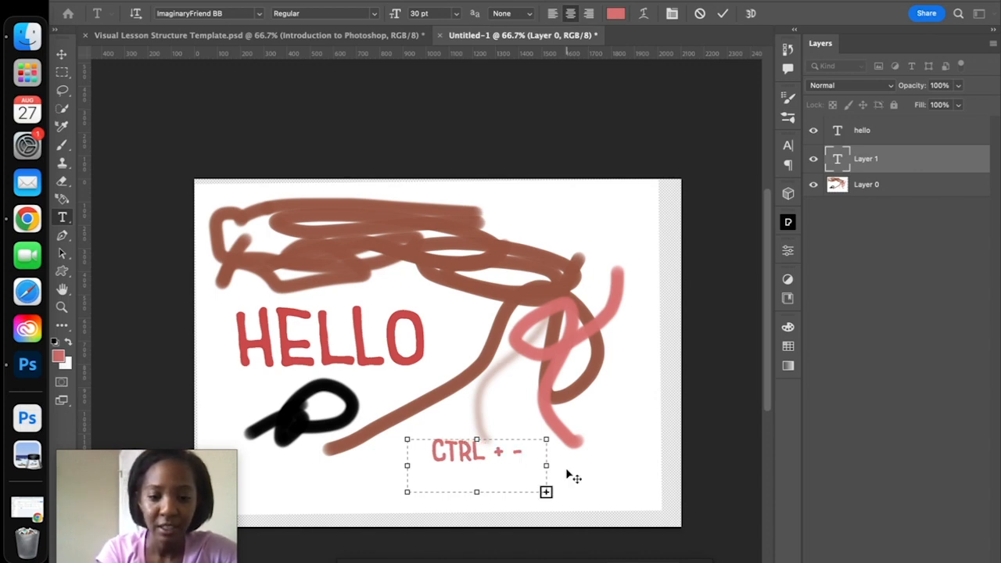
Enlarge the text box, add "Ctrl + +" as a second line, fit the box around both lines and commit the text.
left_click_drag(546, 440, 586, 312)
type("T")
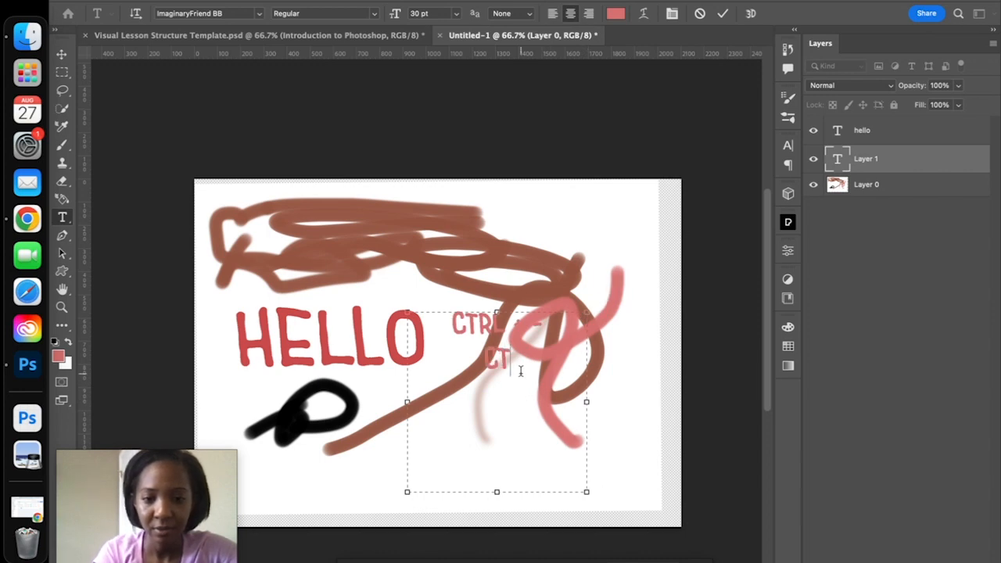
type("RL +")
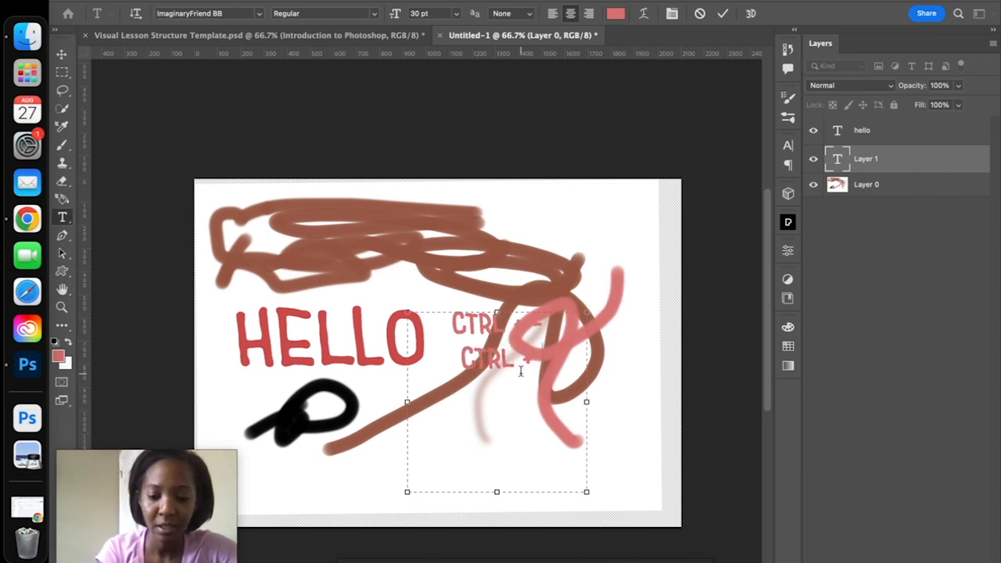
type(" +")
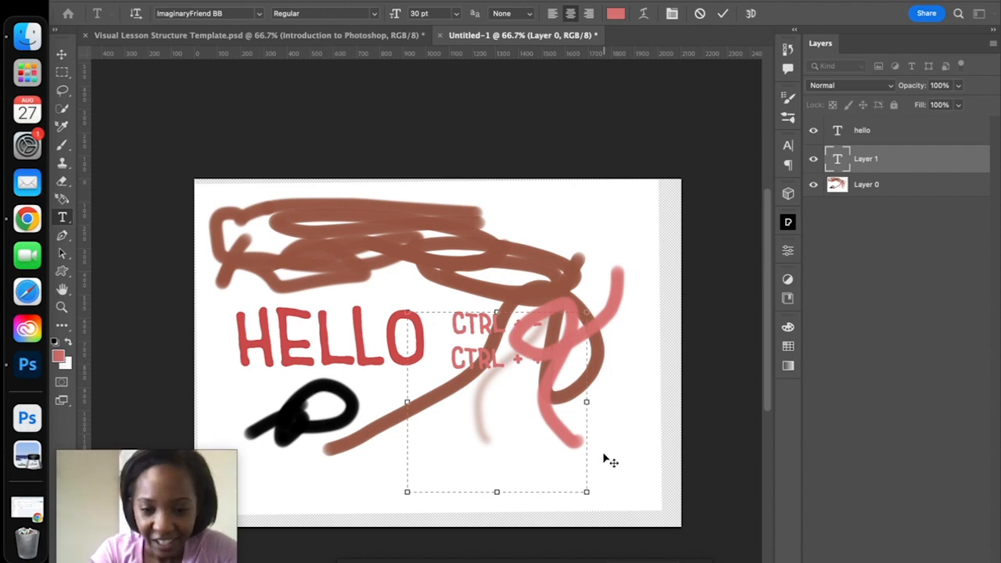
left_click_drag(586, 491, 561, 409)
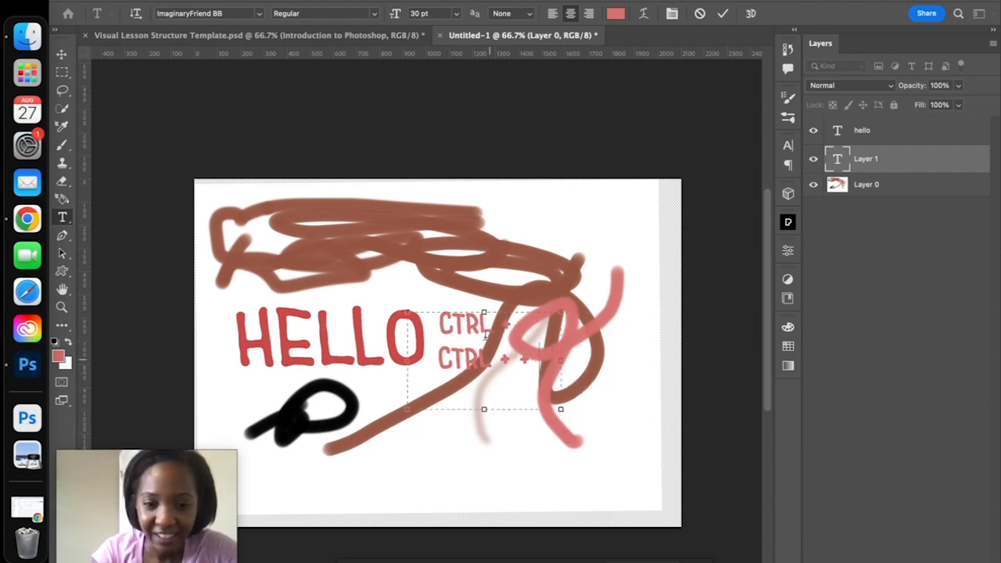
left_click(722, 13)
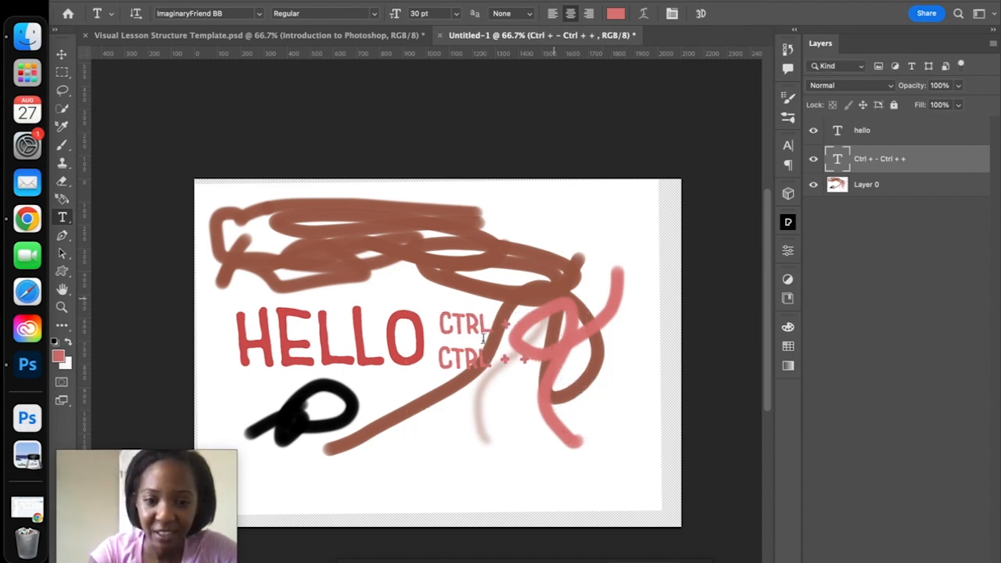
Move the shortcut text down to the blank area near the canvas's lower edge and deselect it.
left_click(62, 53)
left_click_drag(461, 356, 460, 463)
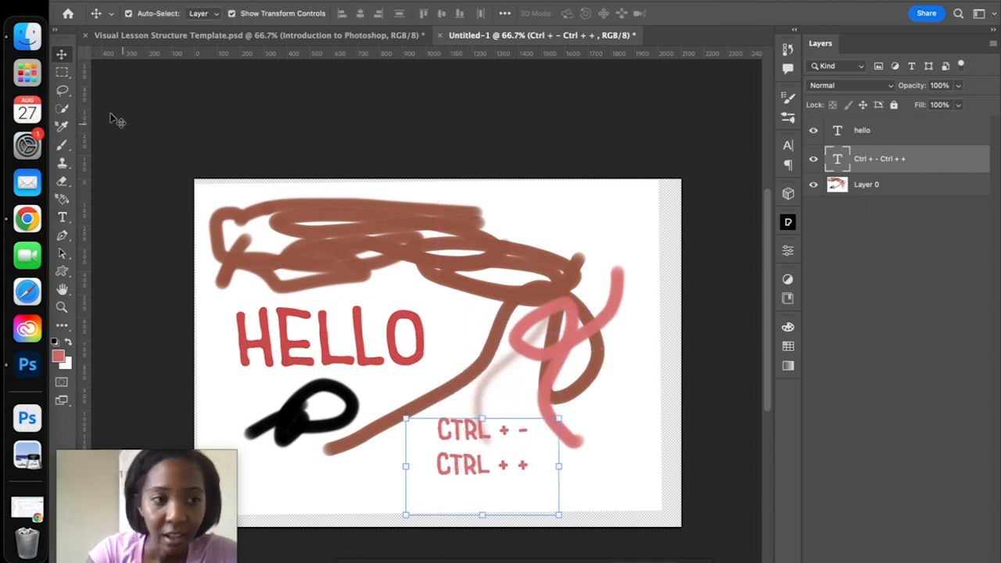
left_click(165, 115)
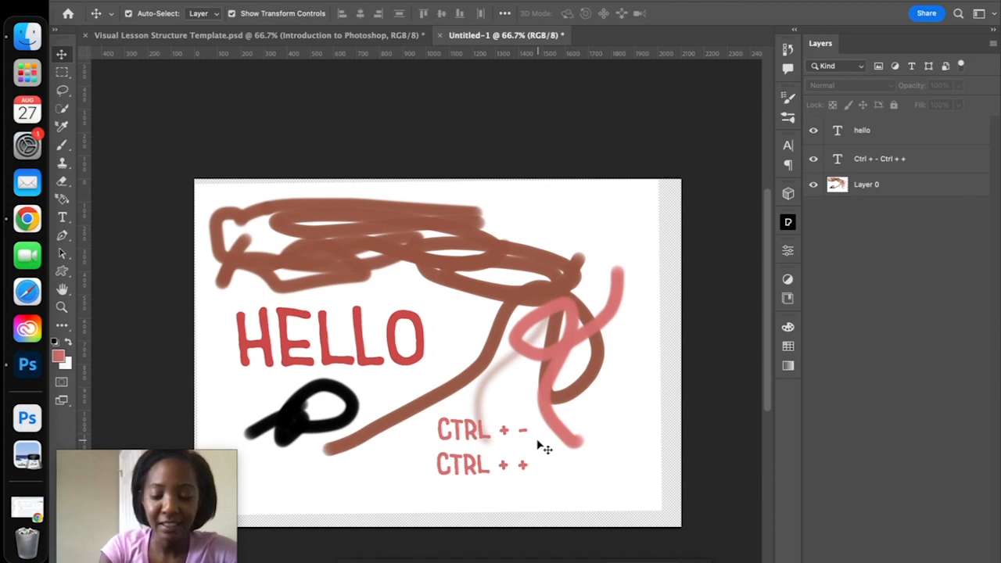
Zoom the practice document out to 5% with the noted keyboard shortcut.
key("ctrl+minus")
key("ctrl+minus")
key("ctrl+minus")
key("ctrl+minus")
key("ctrl+minus")
key("ctrl+minus")
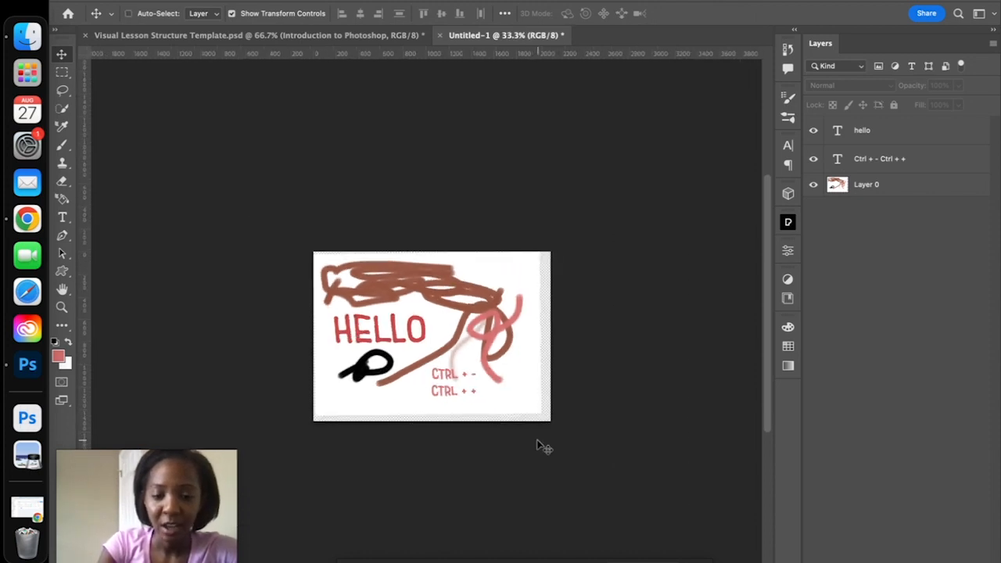
key("ctrl+minus")
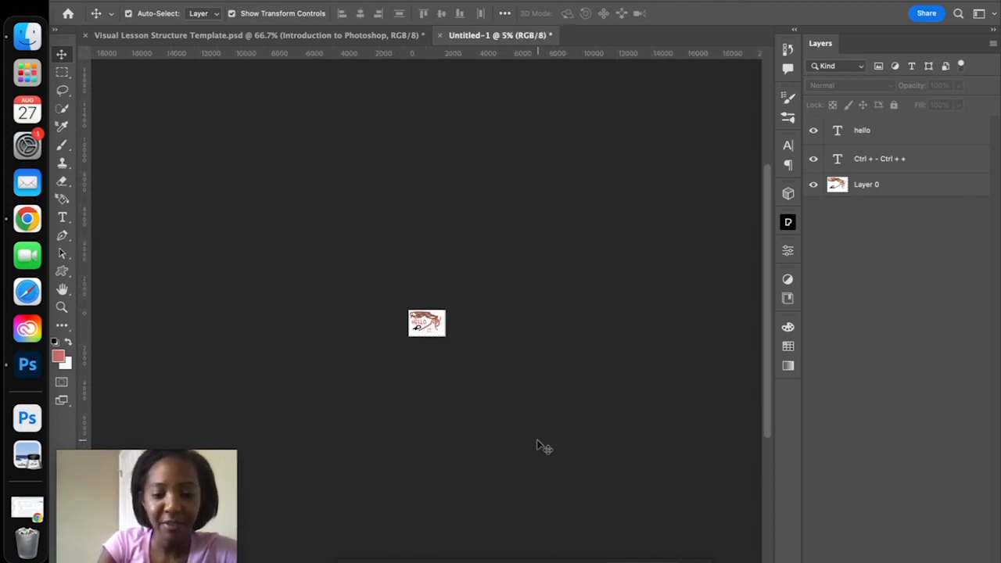
Zoom the practice document in to 200% with the noted keyboard shortcut.
key("ctrl+plus")
key("ctrl+plus")
key("ctrl+plus")
key("ctrl+plus")
key("ctrl+plus")
key("ctrl+plus")
key("ctrl+plus")
key("ctrl+plus")
key("ctrl+plus")
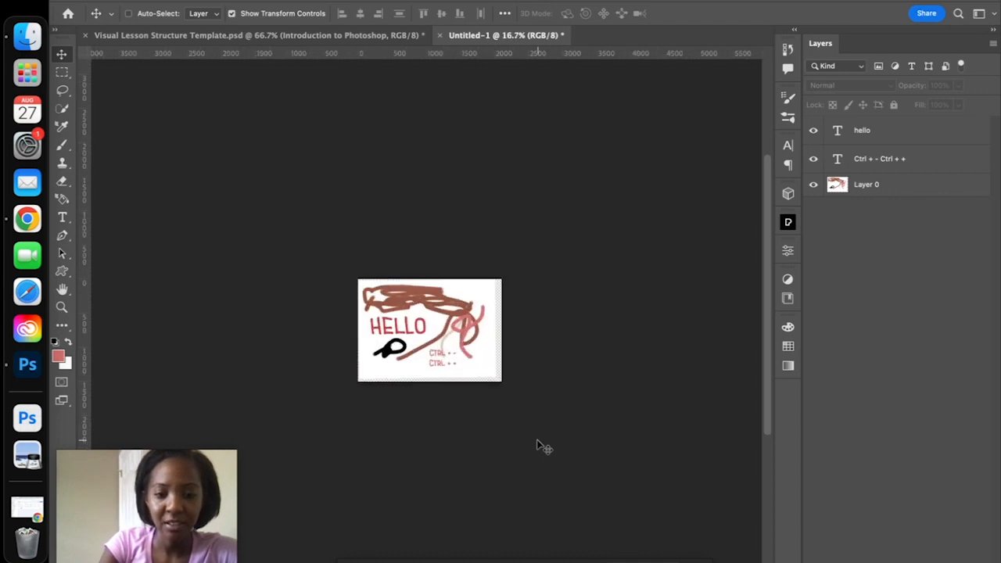
key("ctrl+plus")
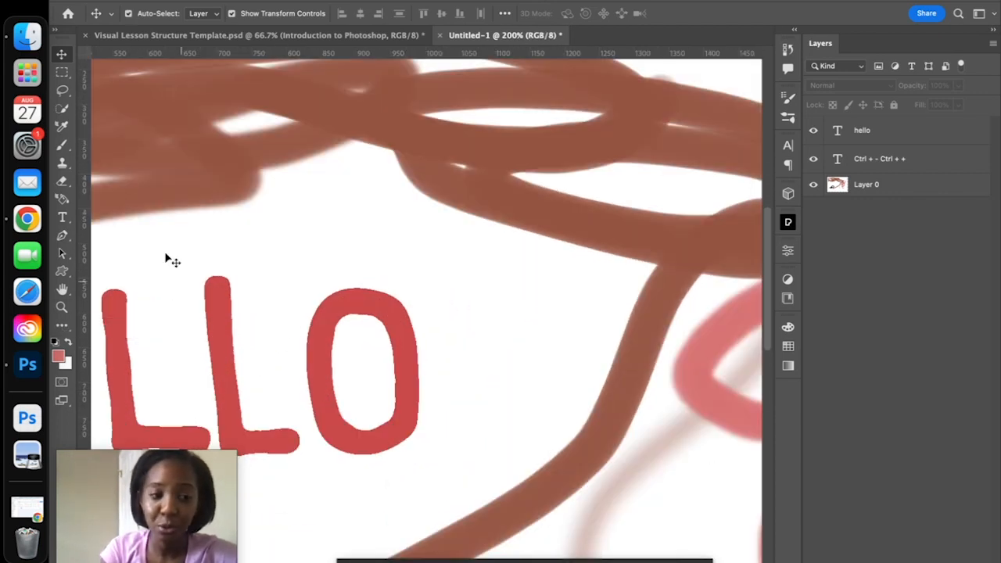
Try the Zoom tool by magnifying and reducing the view, then compare Fit Screen with Fill Screen and return to Fit Screen.
left_click(62, 310)
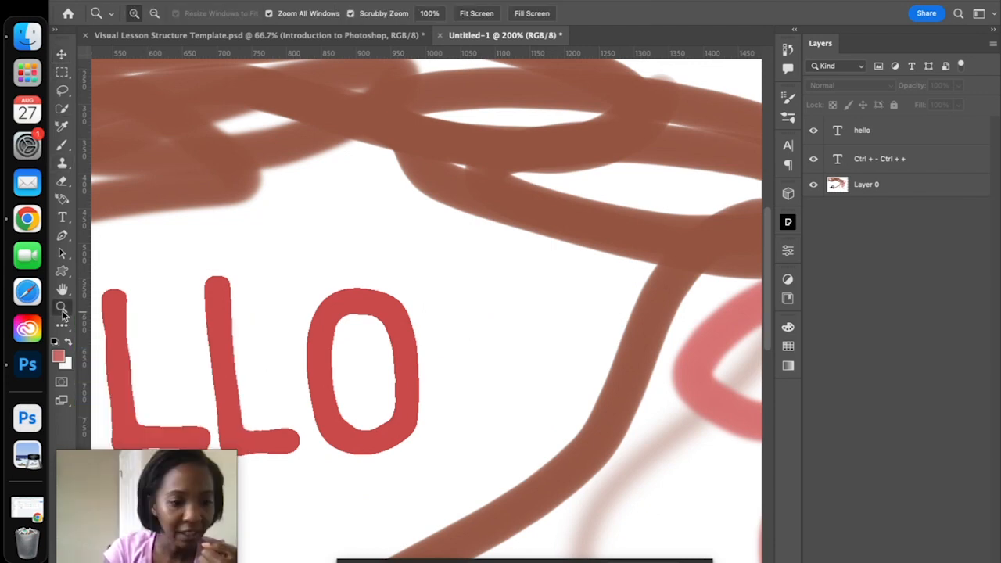
left_click_drag(304, 163, 304, 163)
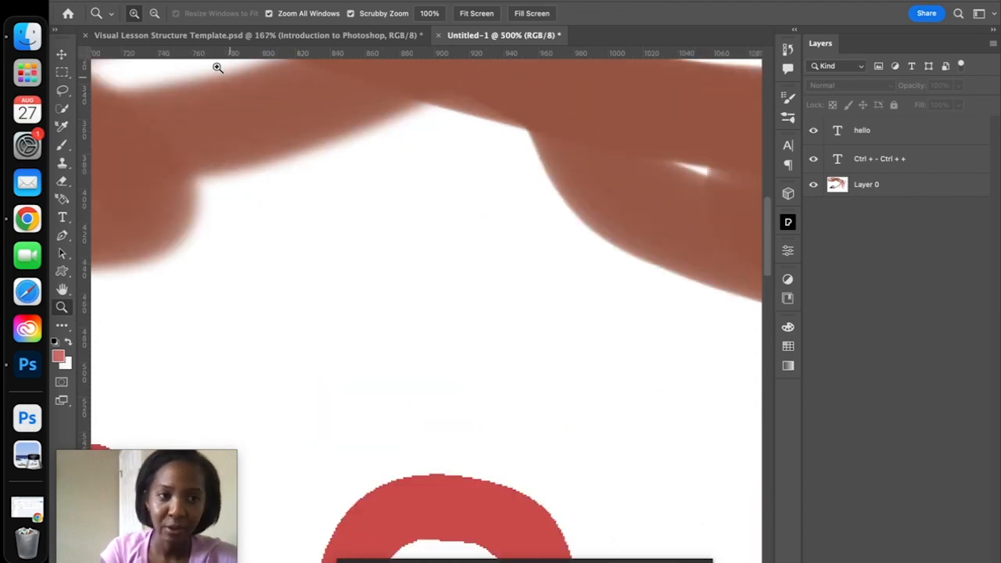
left_click(154, 14)
left_click_drag(264, 184, 264, 185)
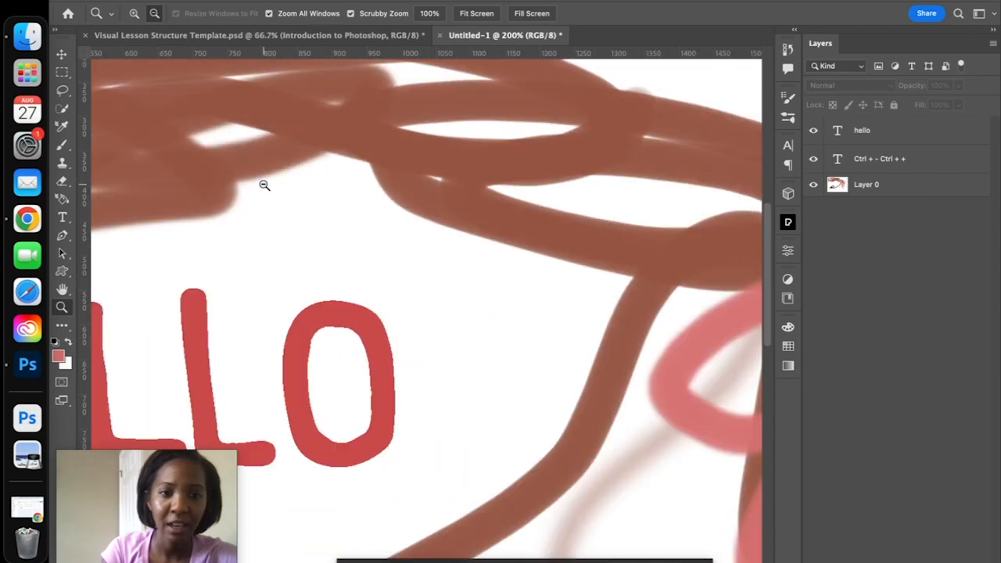
left_click(477, 14)
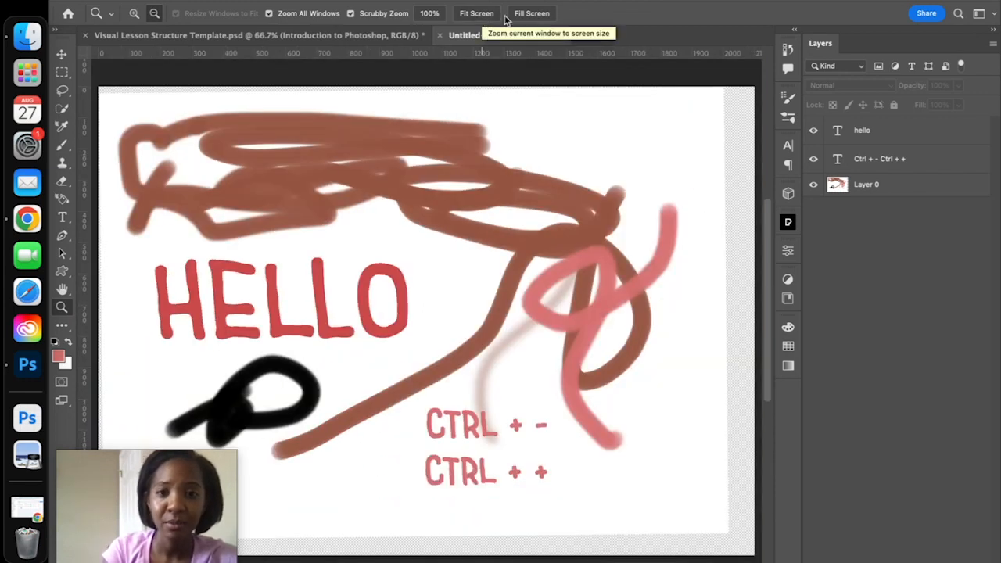
left_click(532, 13)
left_click(478, 17)
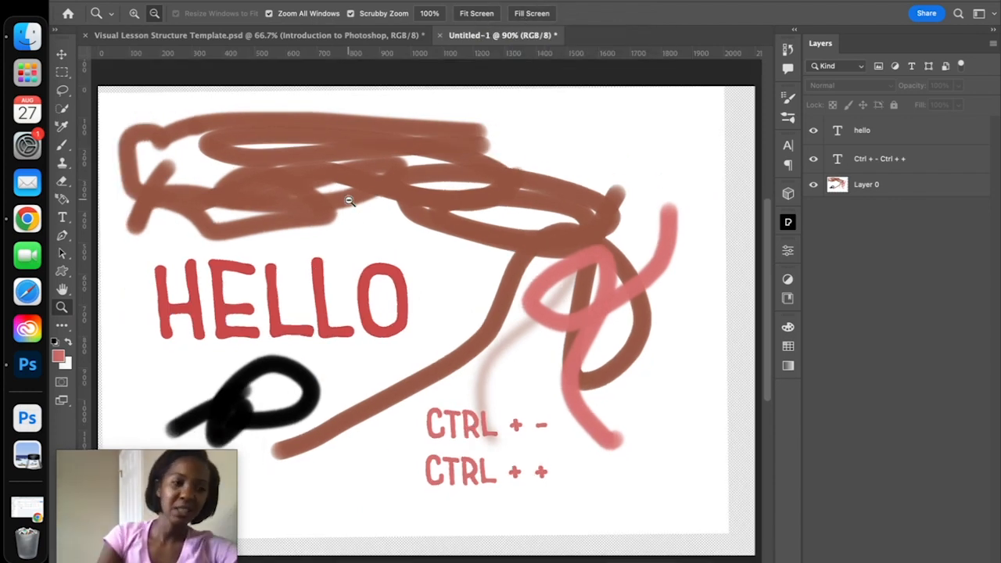
left_click(102, 1)
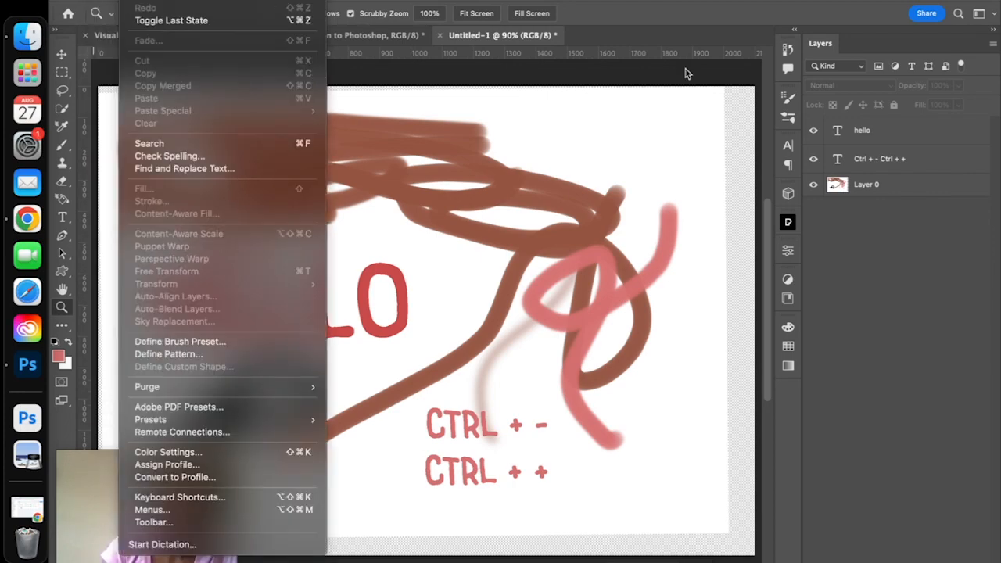
left_click(698, 2)
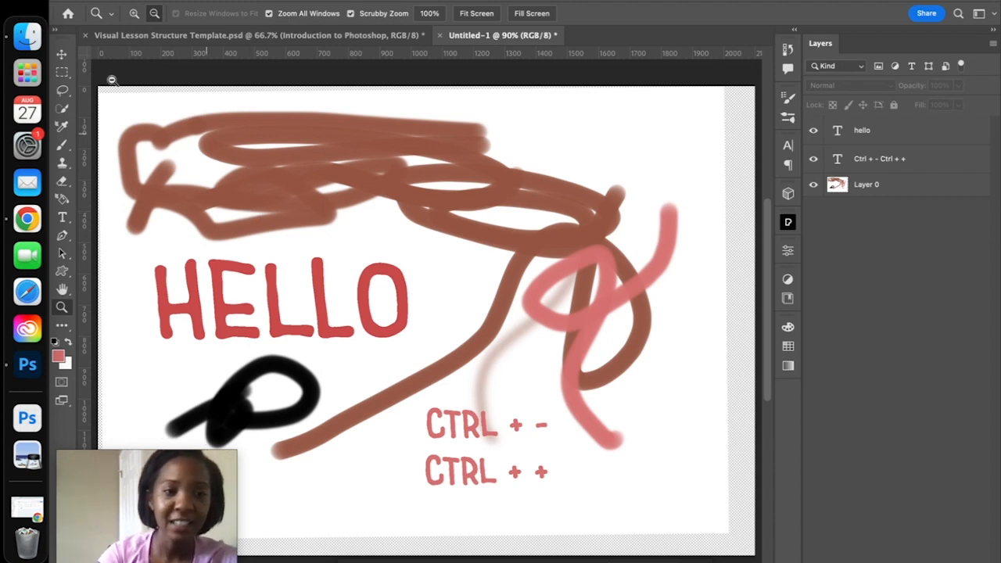
Switch to the Visual Lesson Structure Template document and view the Lecture Points artboard.
left_click(249, 36)
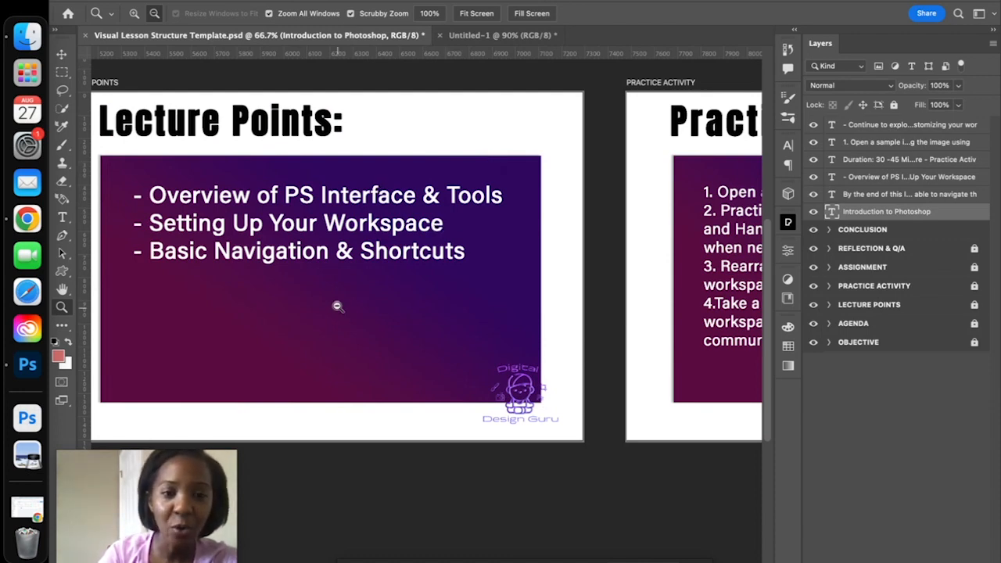
scroll(337, 306, "left", 1)
scroll(337, 306, "left", 2)
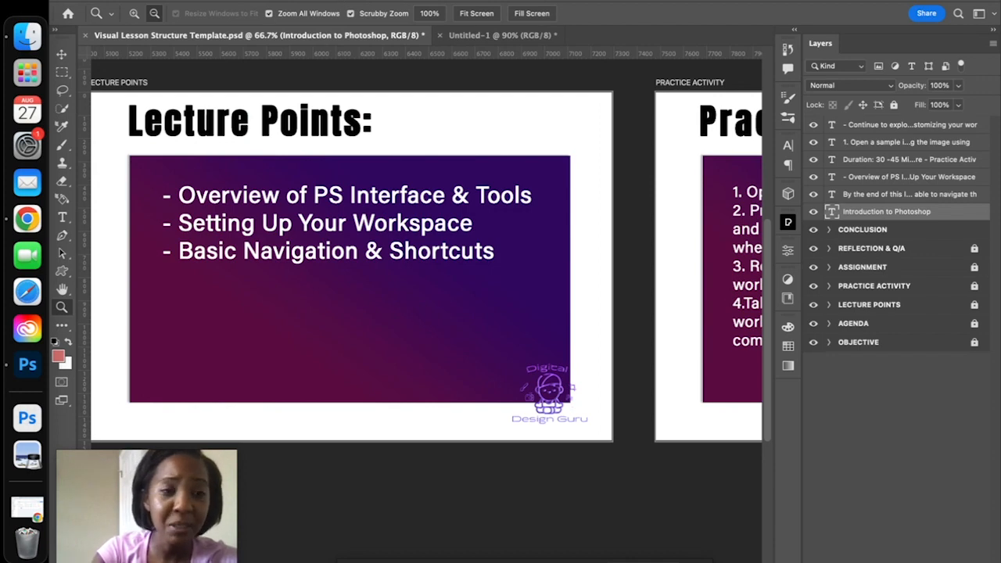
Review the available panels and the list of workspaces, keeping the current one.
left_click(99, 0)
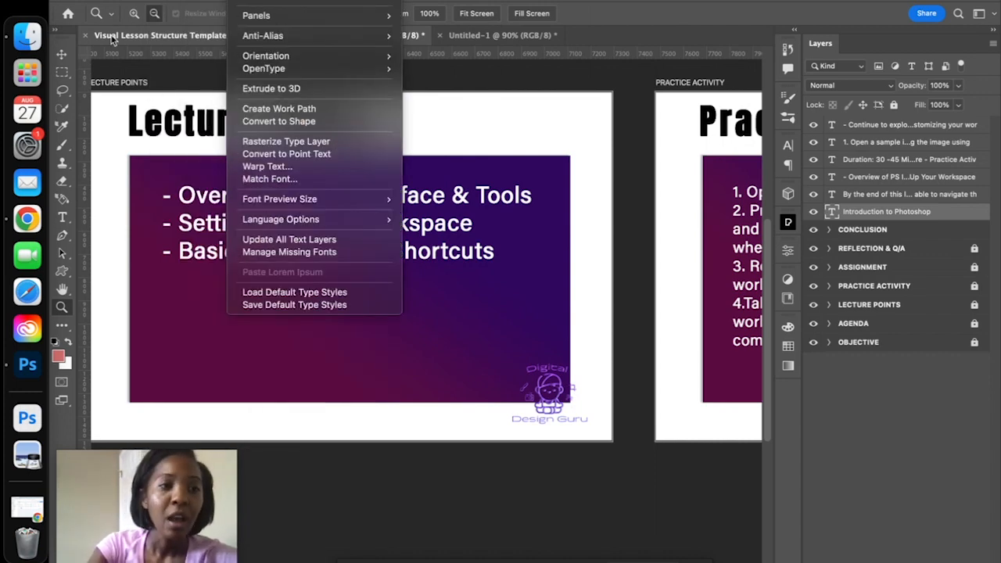
left_click(137, 35)
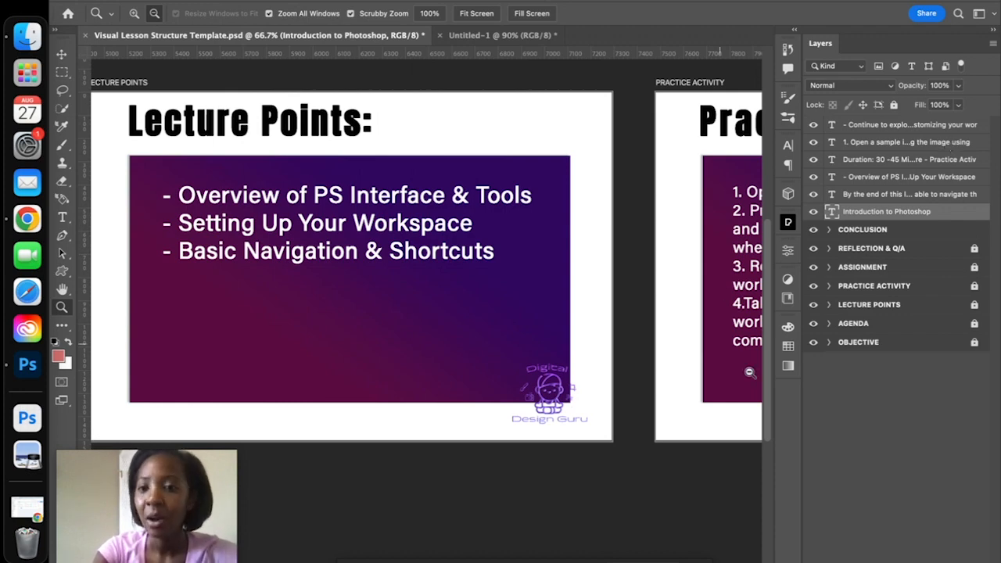
left_click(461, 0)
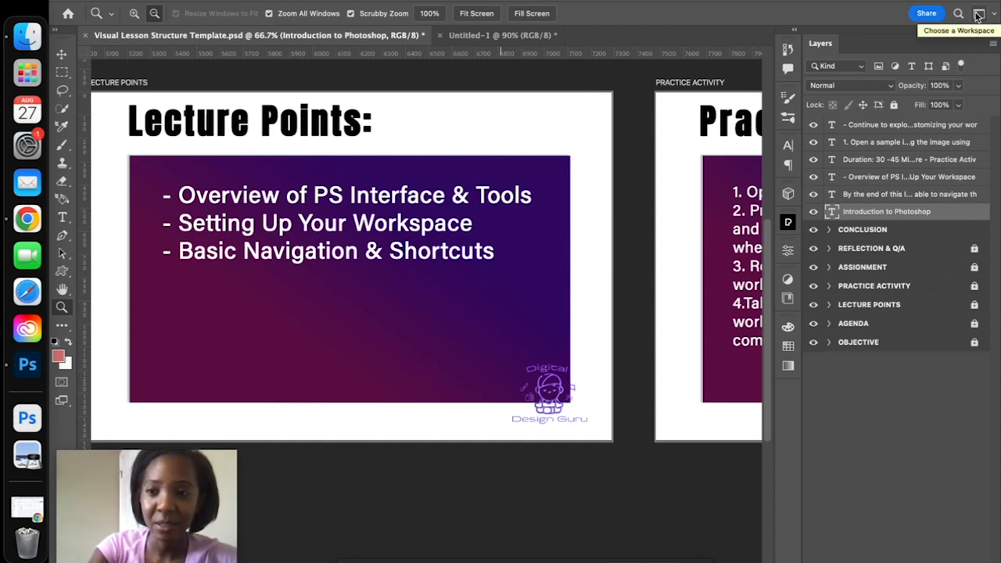
left_click(458, 2)
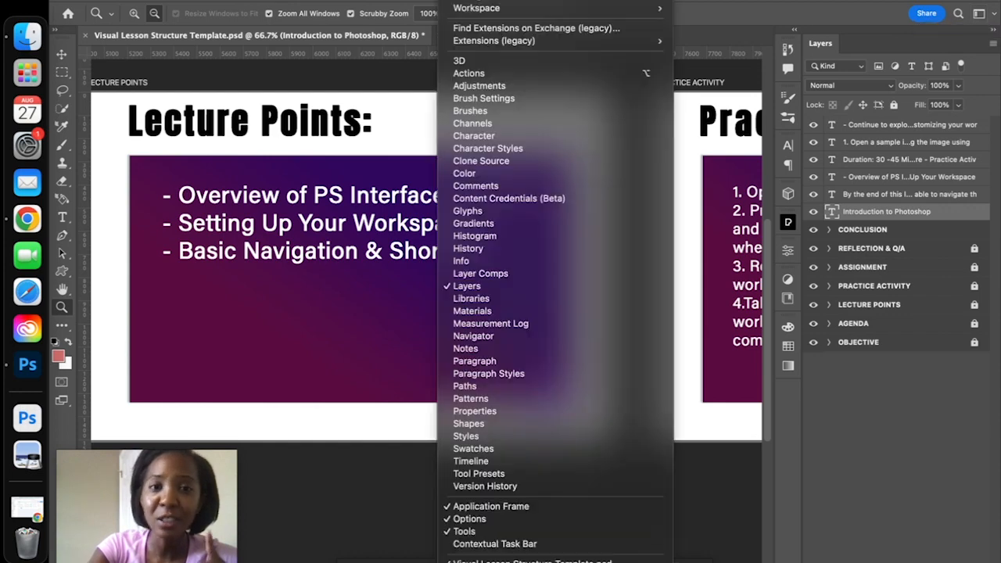
mouse_move(467, 9)
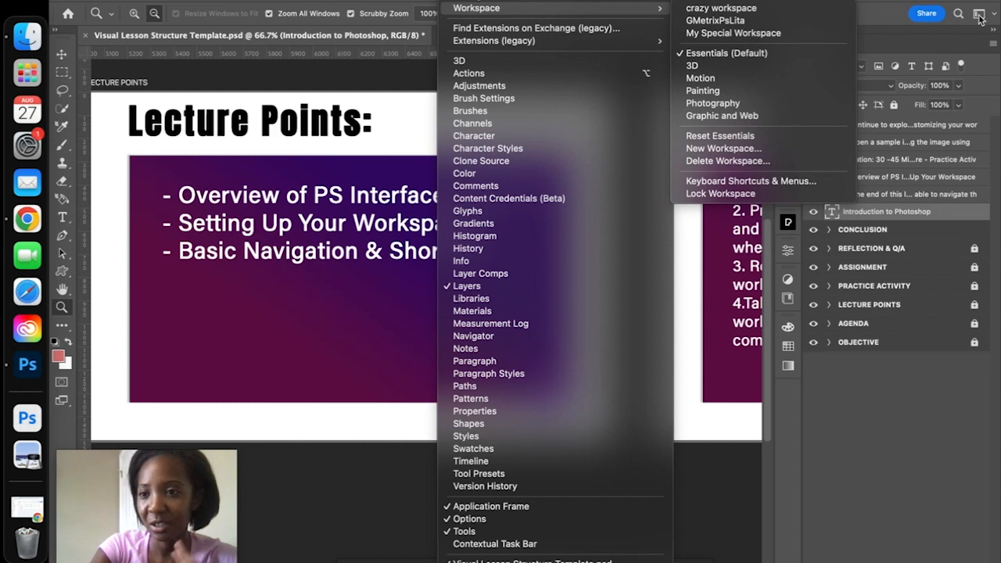
left_click(500, 1)
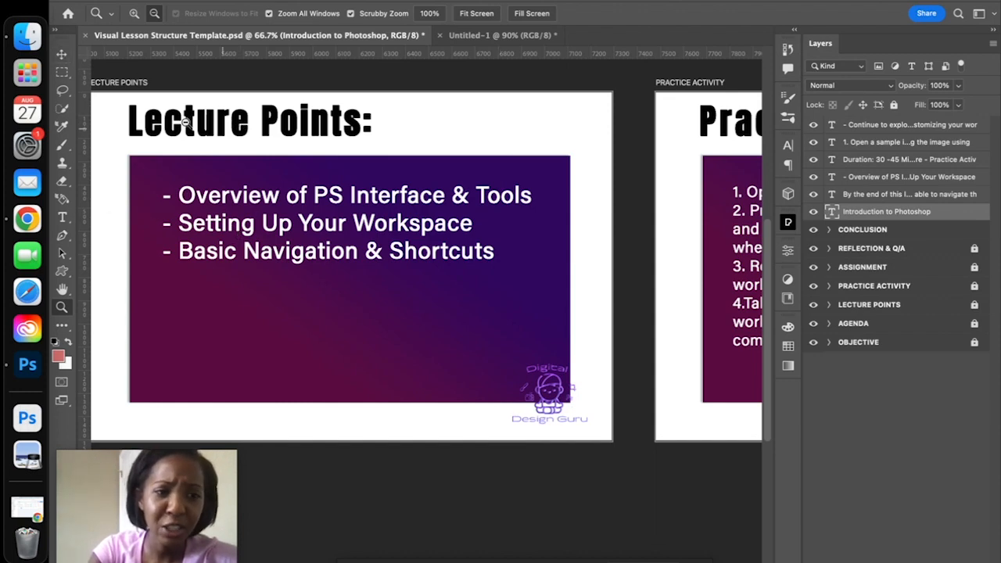
Try to move the "Lecture Points:" heading on its artboard with the Move tool.
left_click(62, 54)
left_click_drag(199, 134, 275, 131)
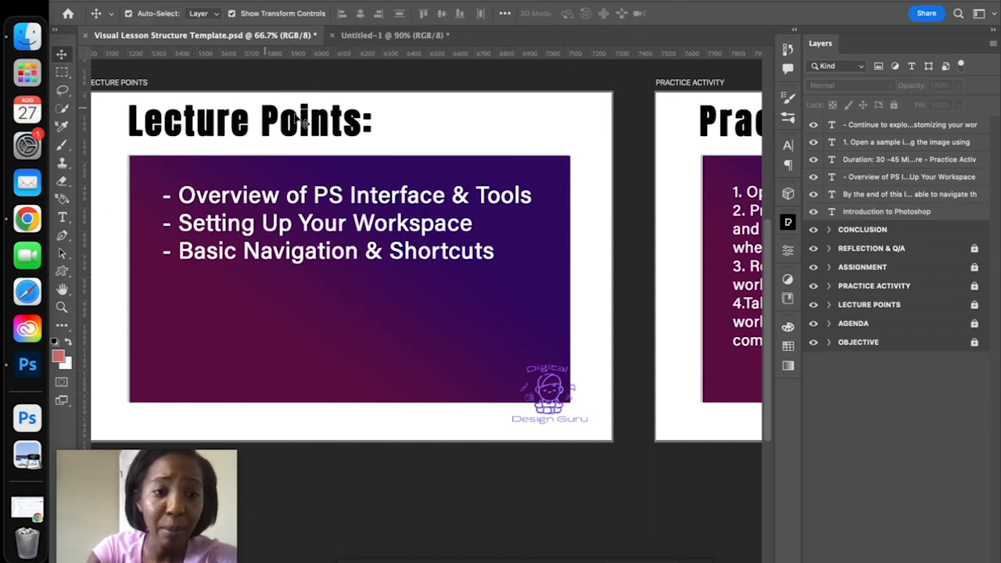